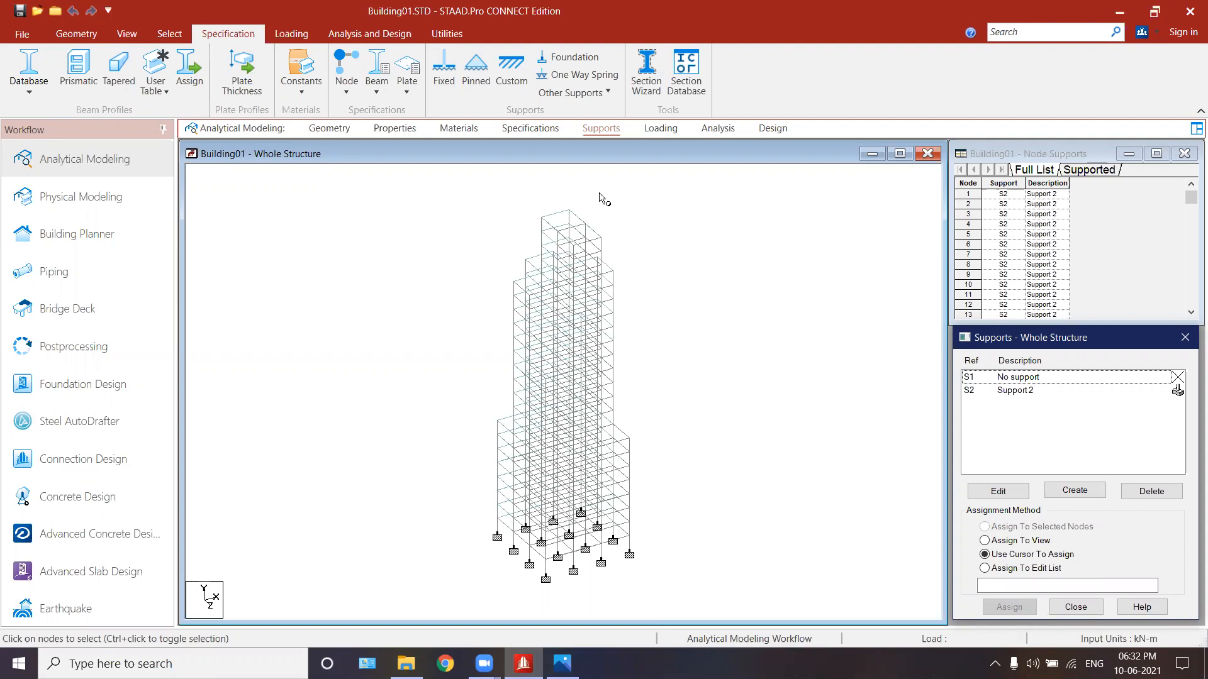
# - Review the member release options in the beam specification dialog and leave it without adding a specification
pyautogui.click(76, 34)
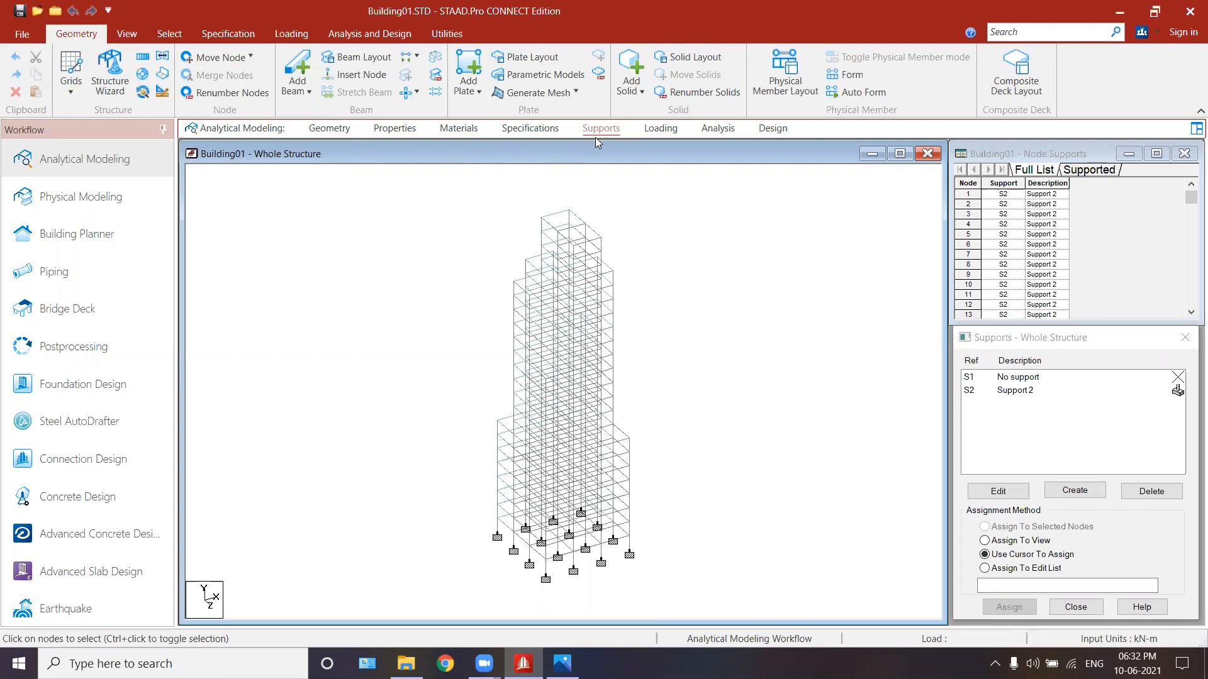
pyautogui.click(552, 133)
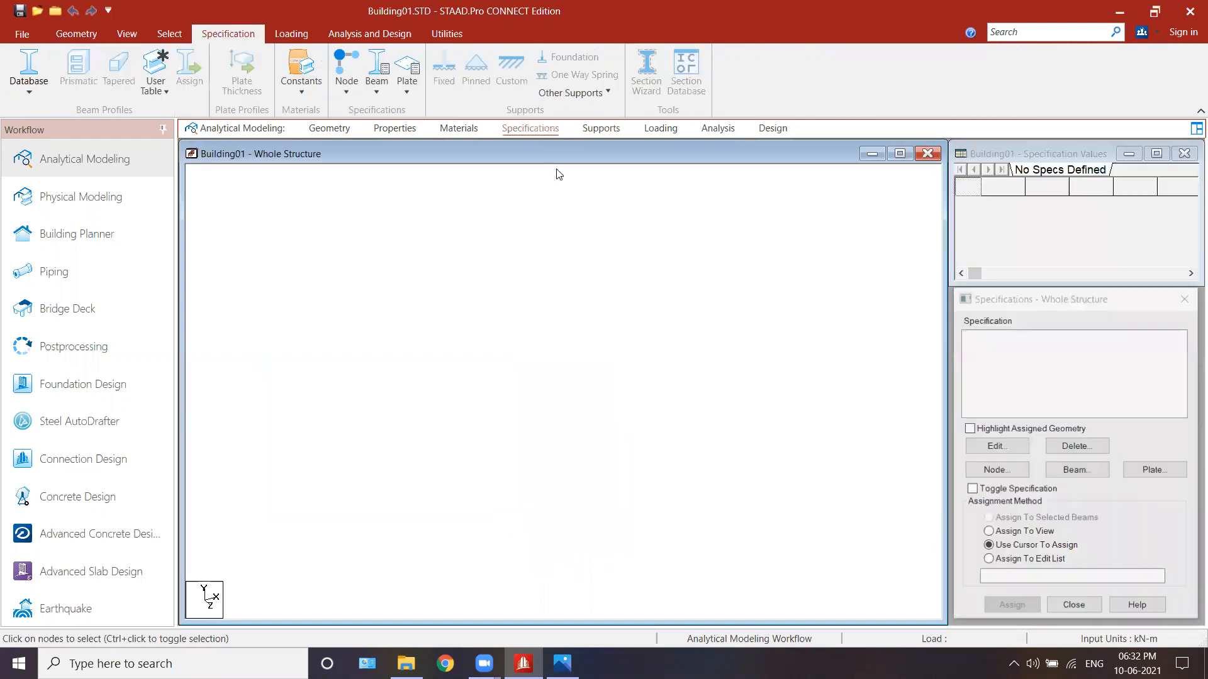
pyautogui.click(1074, 473)
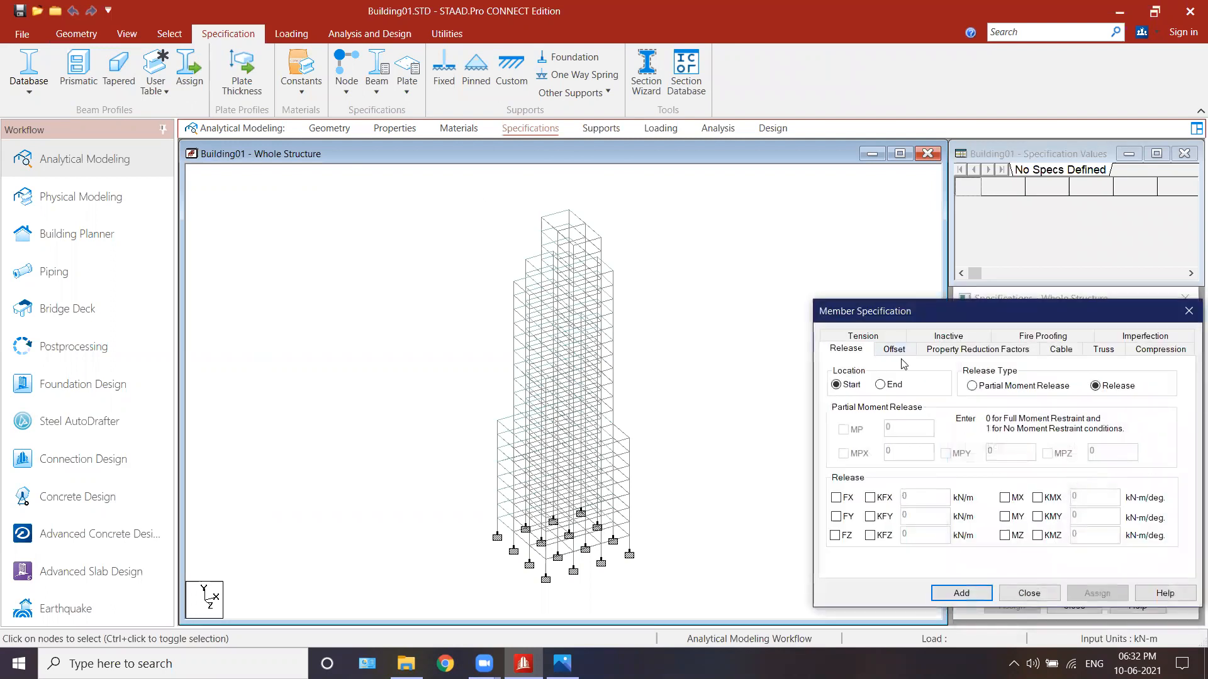
pyautogui.click(1188, 310)
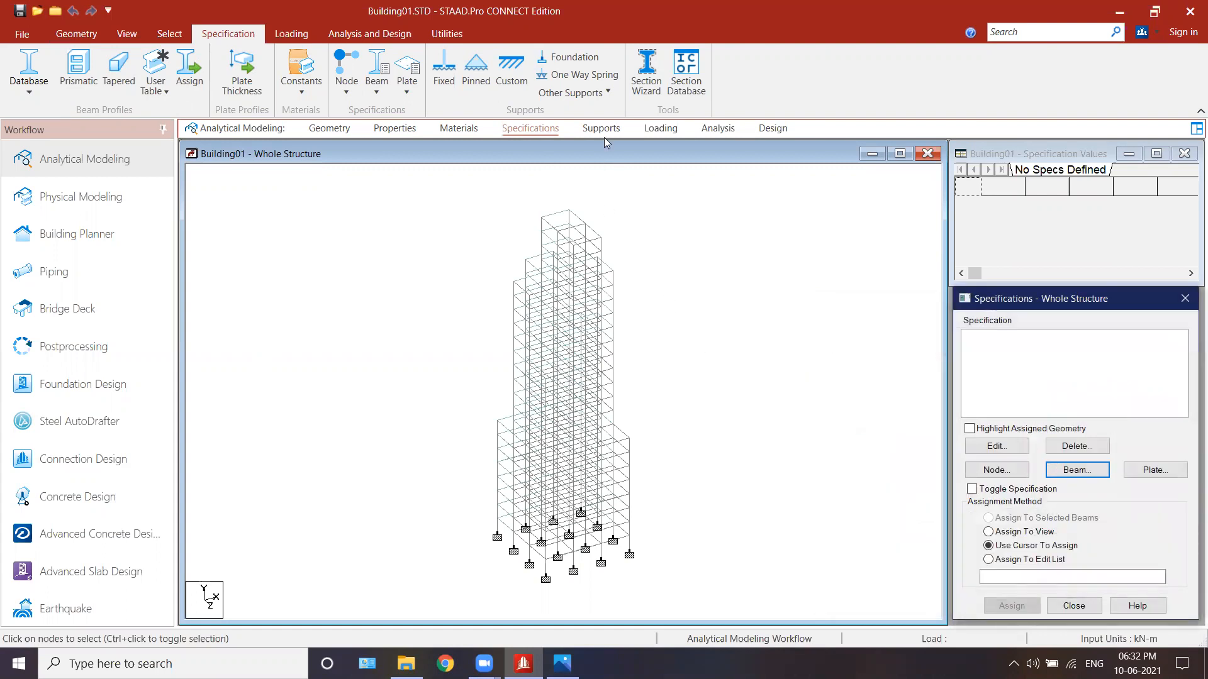
# - Go to the model's loading setup and look through the available load definition types, such as time history, wind and pushover
pyautogui.click(660, 129)
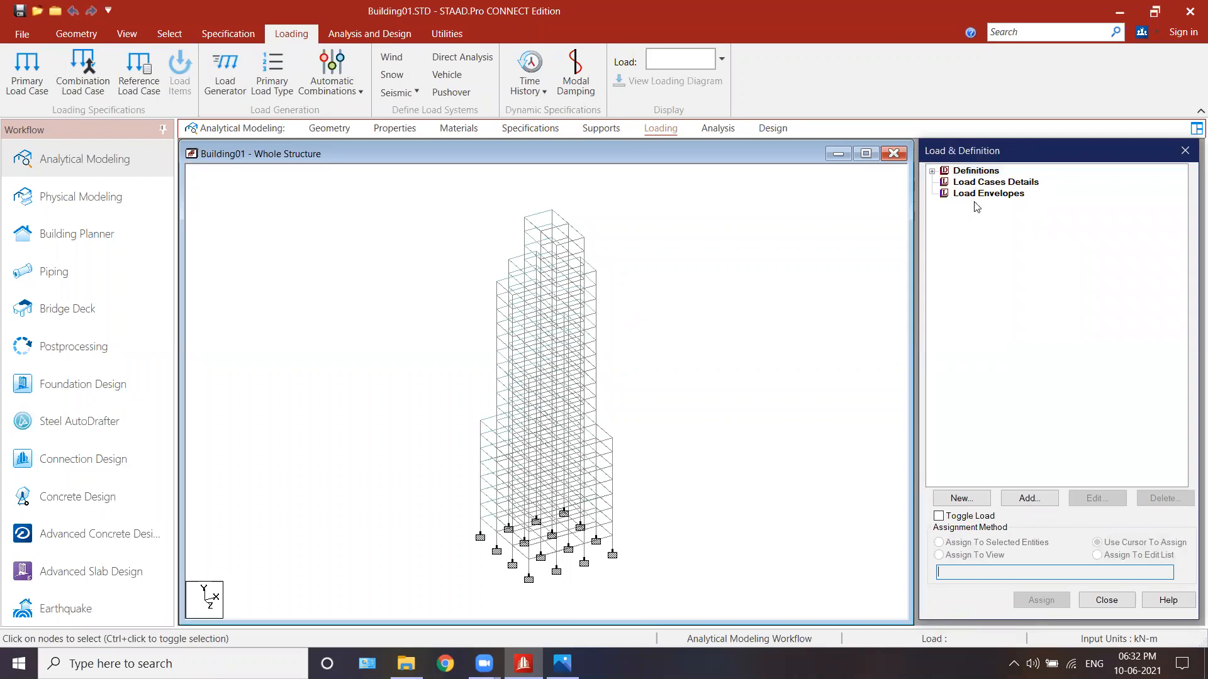
pyautogui.click(932, 171)
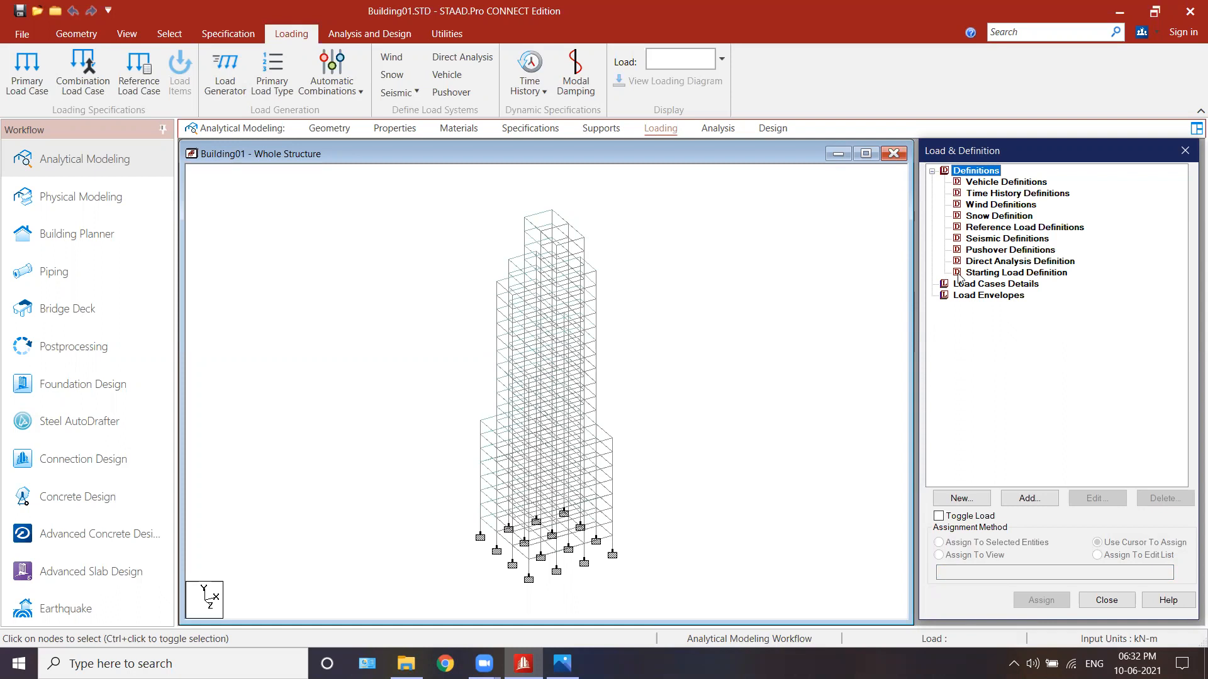
pyautogui.click(1007, 196)
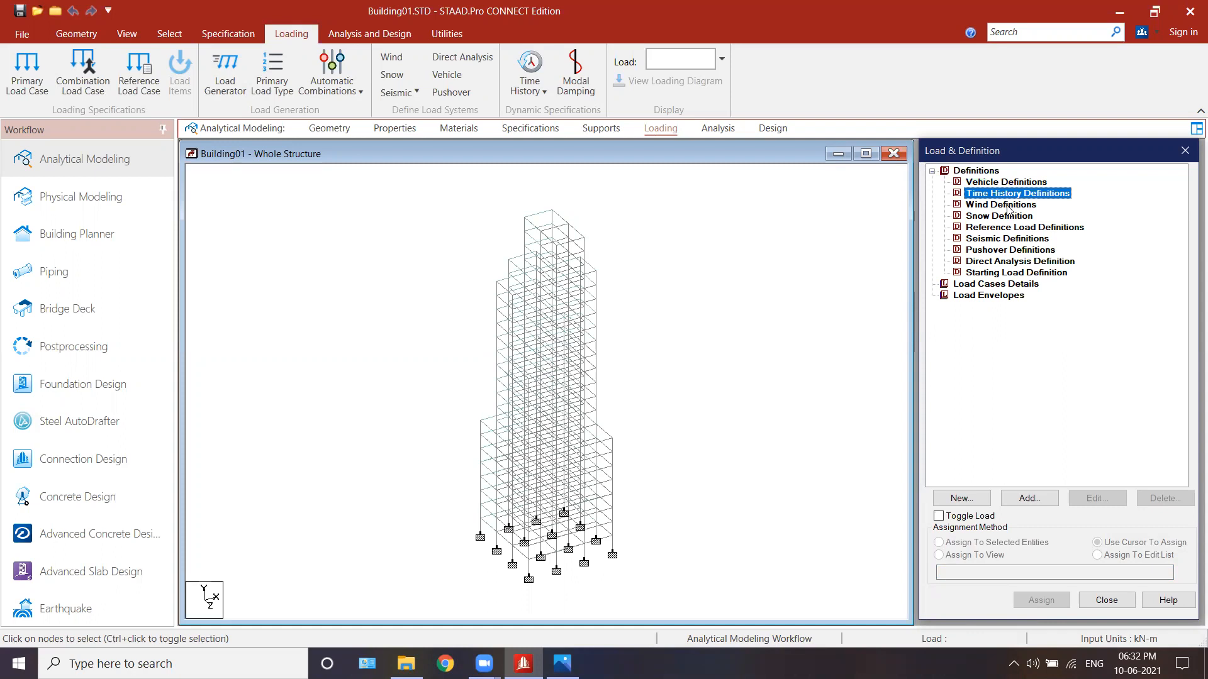
pyautogui.click(1007, 206)
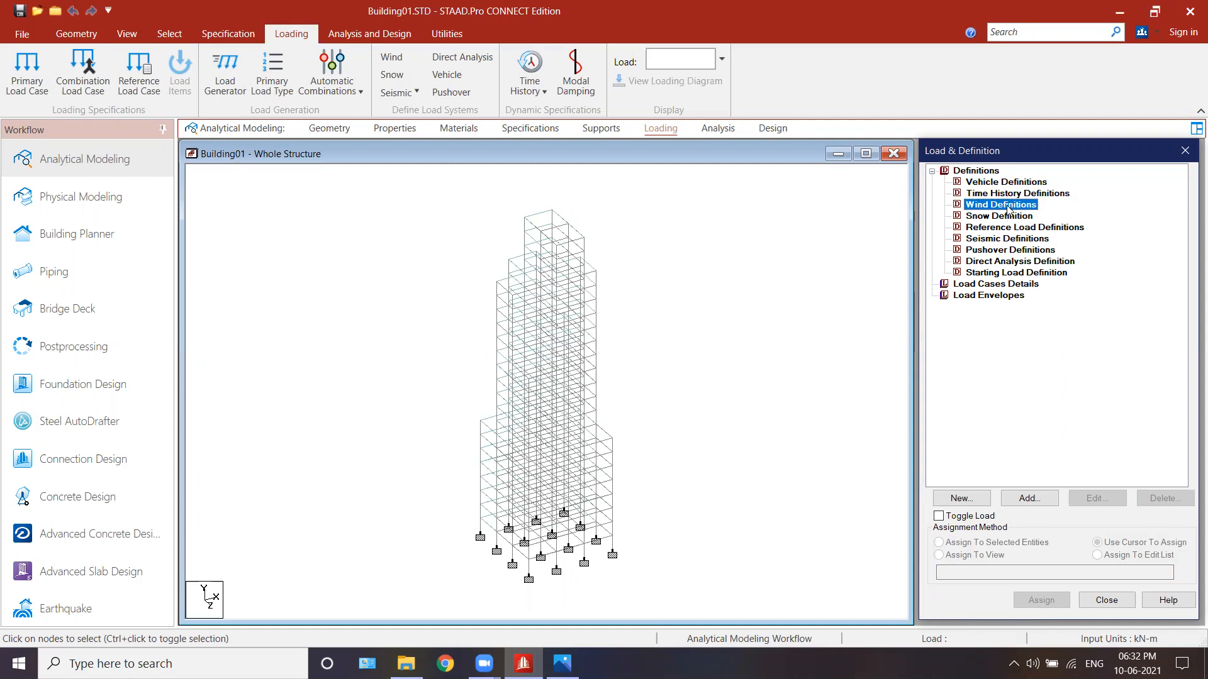
pyautogui.click(1009, 251)
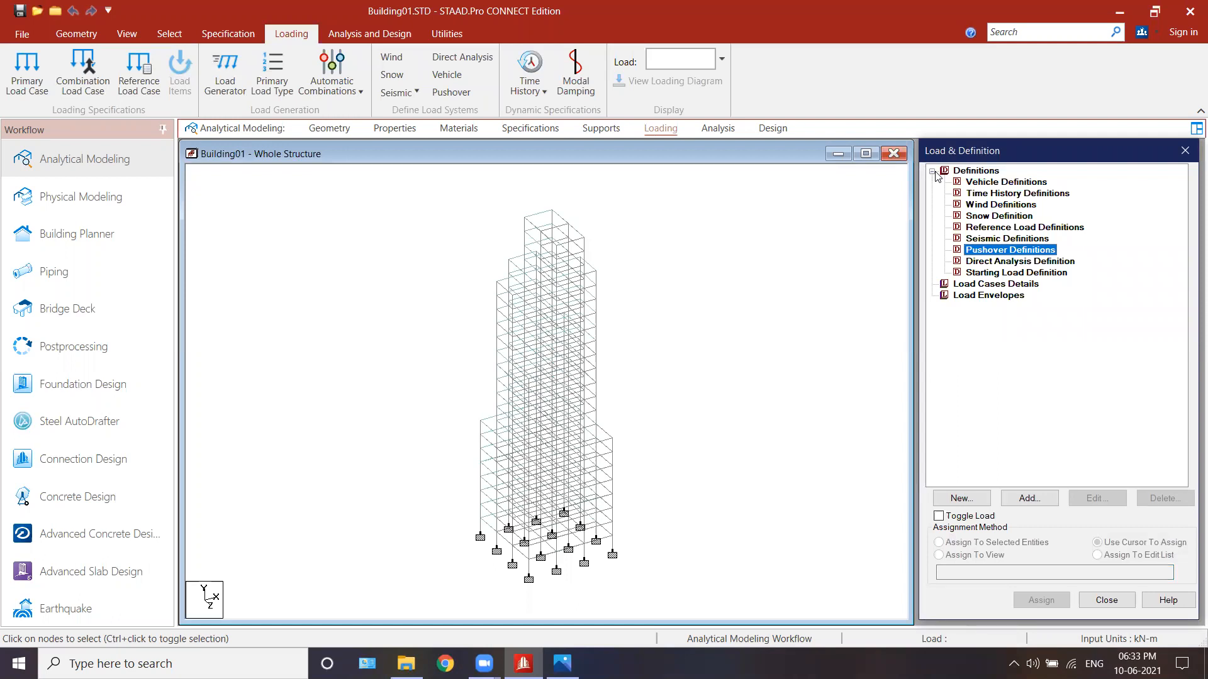
# - Switch to the Photos app to examine the dead and live loads for each storey group in Project.png, and return to STAAD.Pro
pyautogui.click(562, 663)
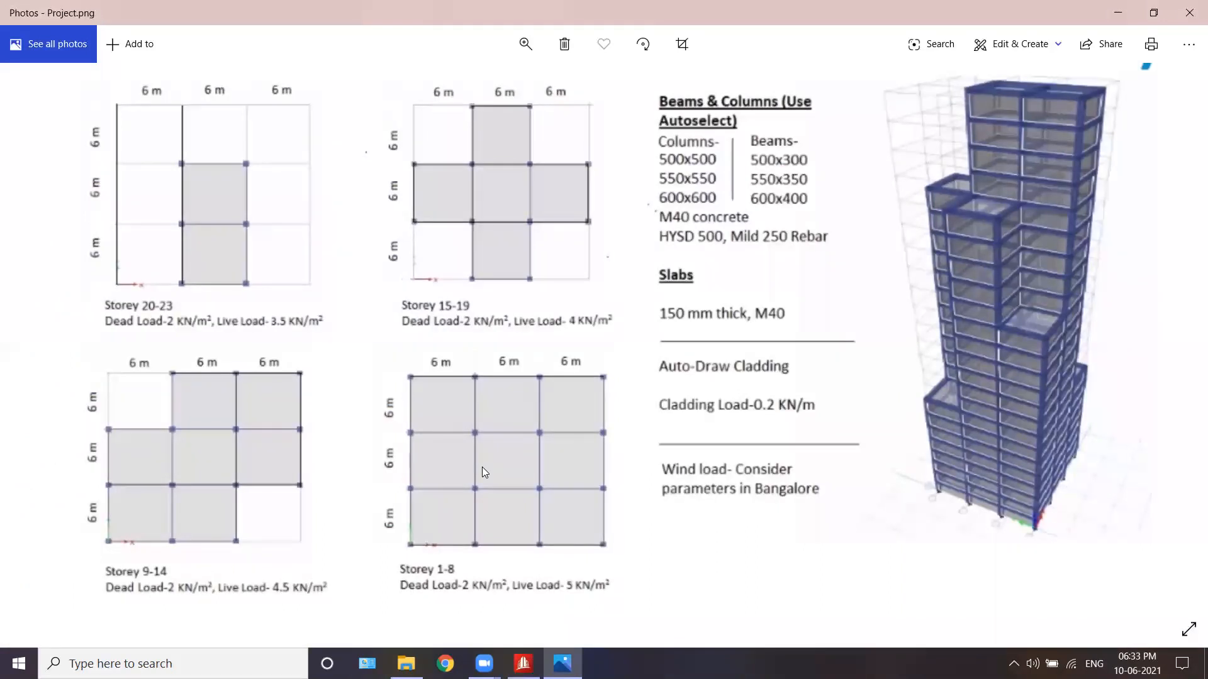
pyautogui.moveTo(401, 598); pyautogui.dragTo(502, 595)
pyautogui.moveTo(110, 599); pyautogui.dragTo(188, 601)
pyautogui.moveTo(393, 339); pyautogui.dragTo(496, 338)
pyautogui.moveTo(93, 342); pyautogui.dragTo(203, 341)
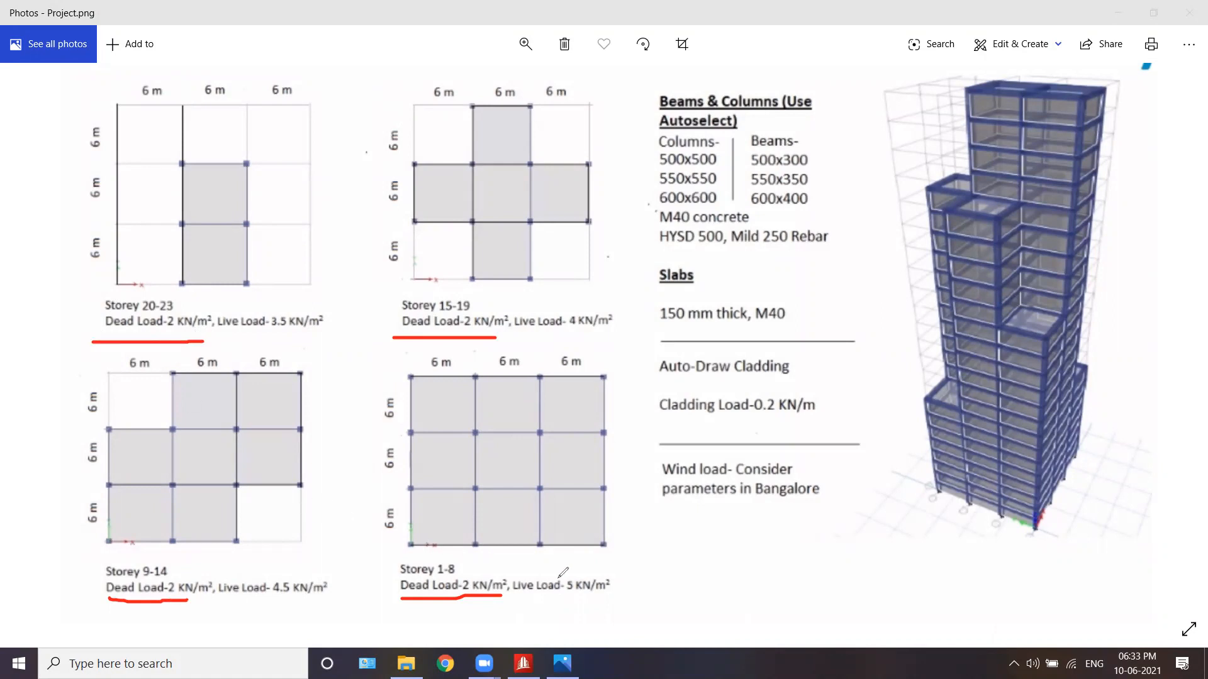
pyautogui.moveTo(551, 569); pyautogui.dragTo(576, 562)
pyautogui.moveTo(273, 568); pyautogui.dragTo(291, 563)
pyautogui.moveTo(570, 302); pyautogui.dragTo(586, 301)
pyautogui.moveTo(291, 304); pyautogui.dragTo(335, 288)
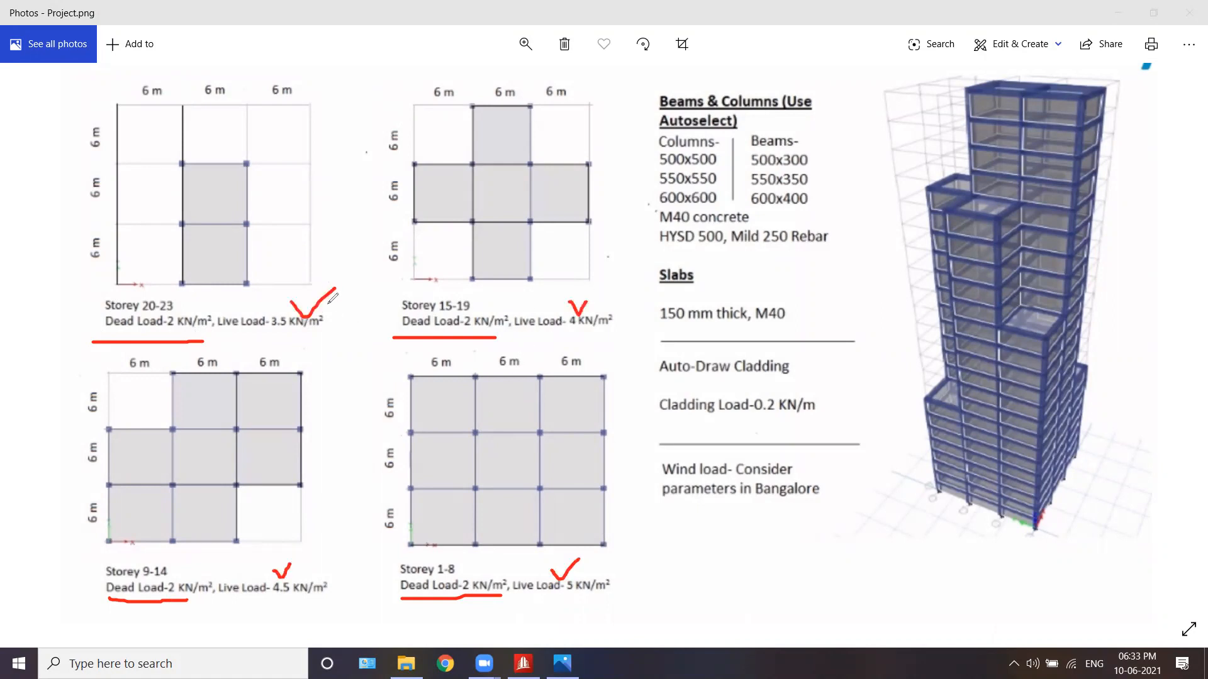
pyautogui.click(548, 93)
pyautogui.click(346, 51)
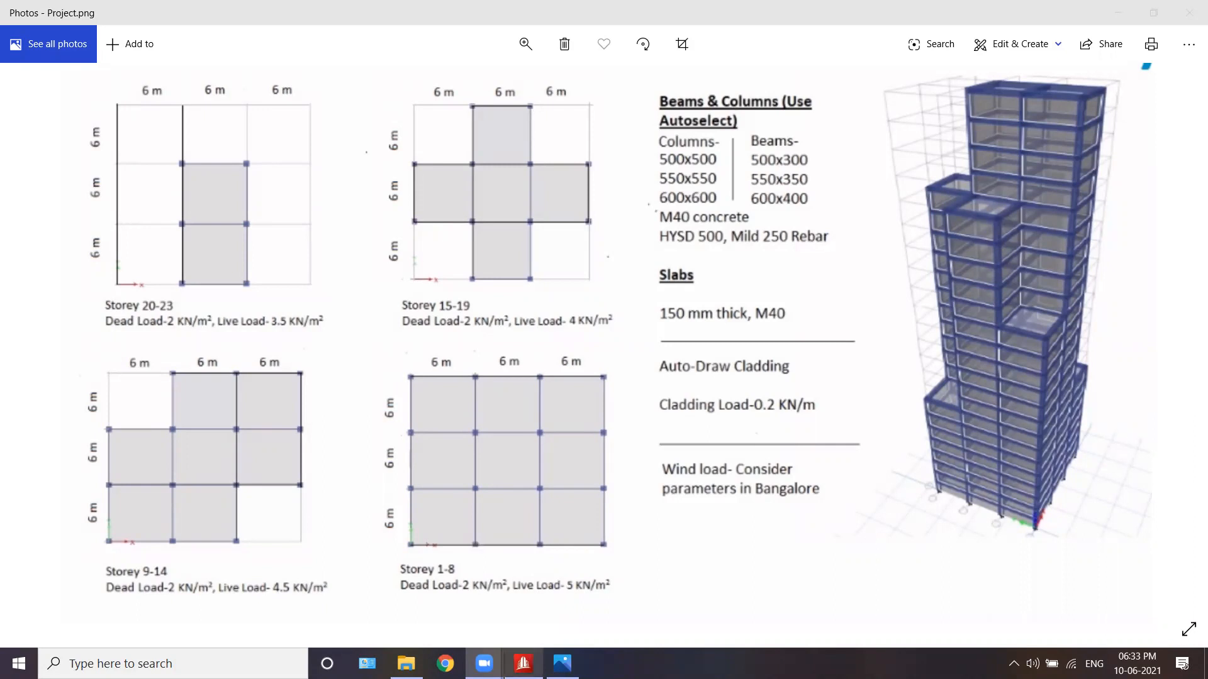
pyautogui.click(522, 663)
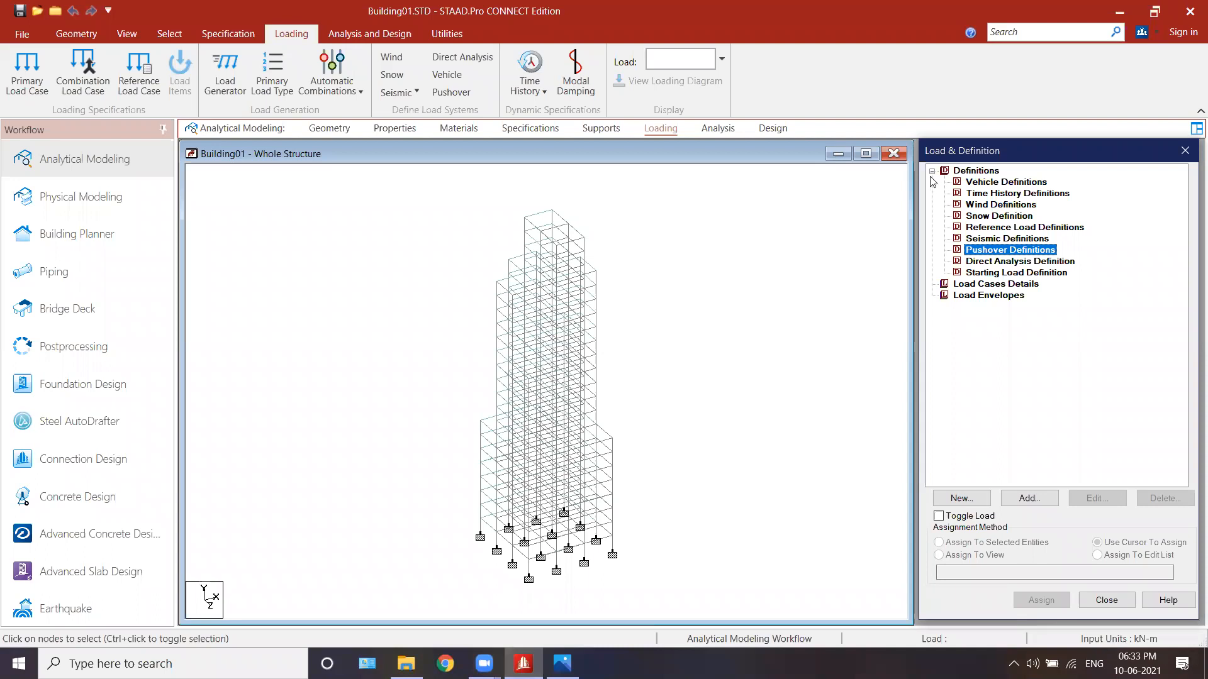
# - Under Load Cases Details, add primary load case 1 with loading type Dead and title DL
pyautogui.click(932, 171)
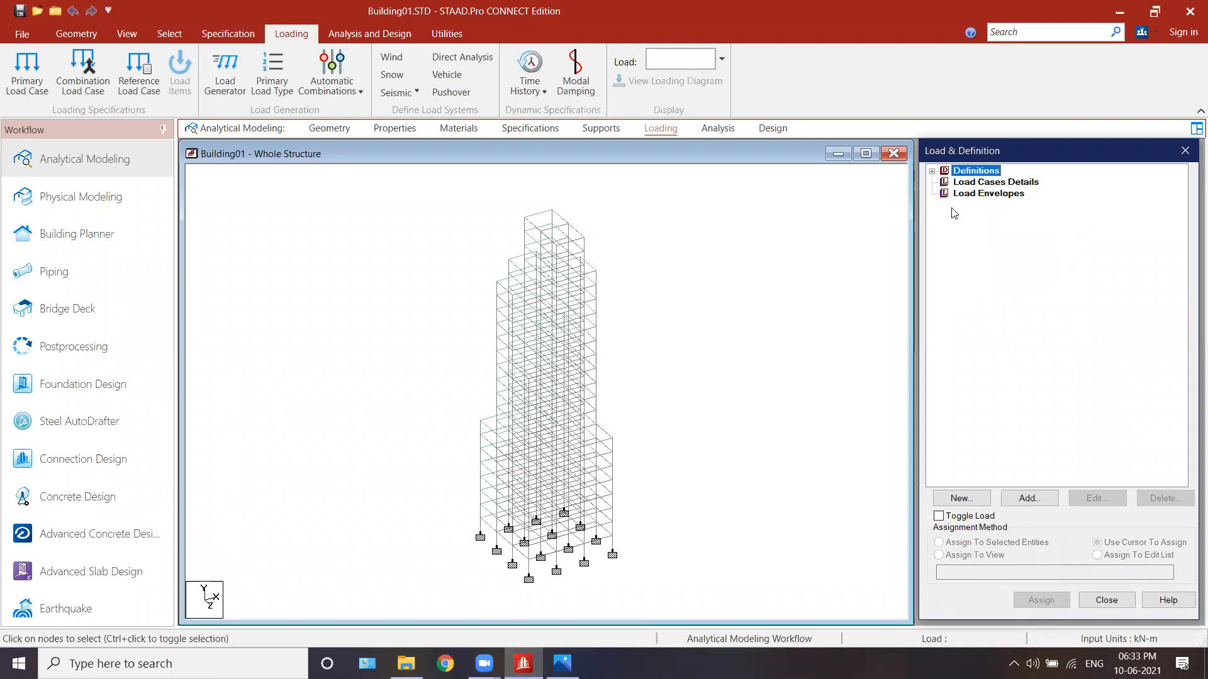
pyautogui.click(982, 184)
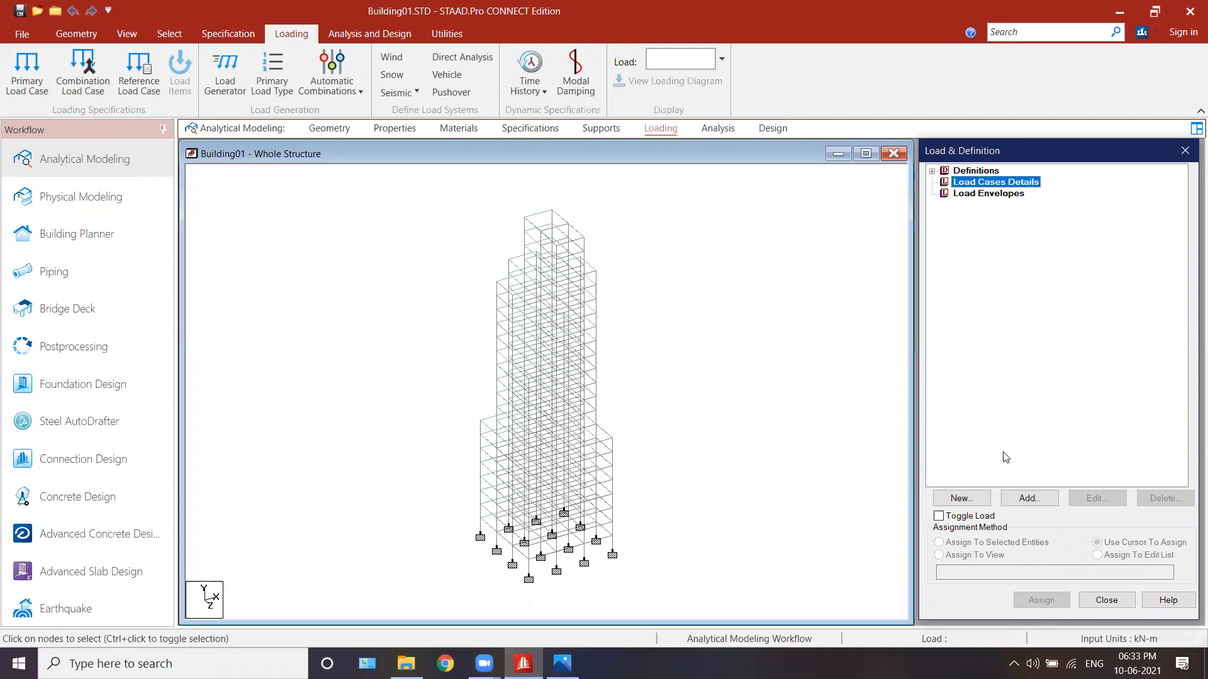
pyautogui.click(1038, 504)
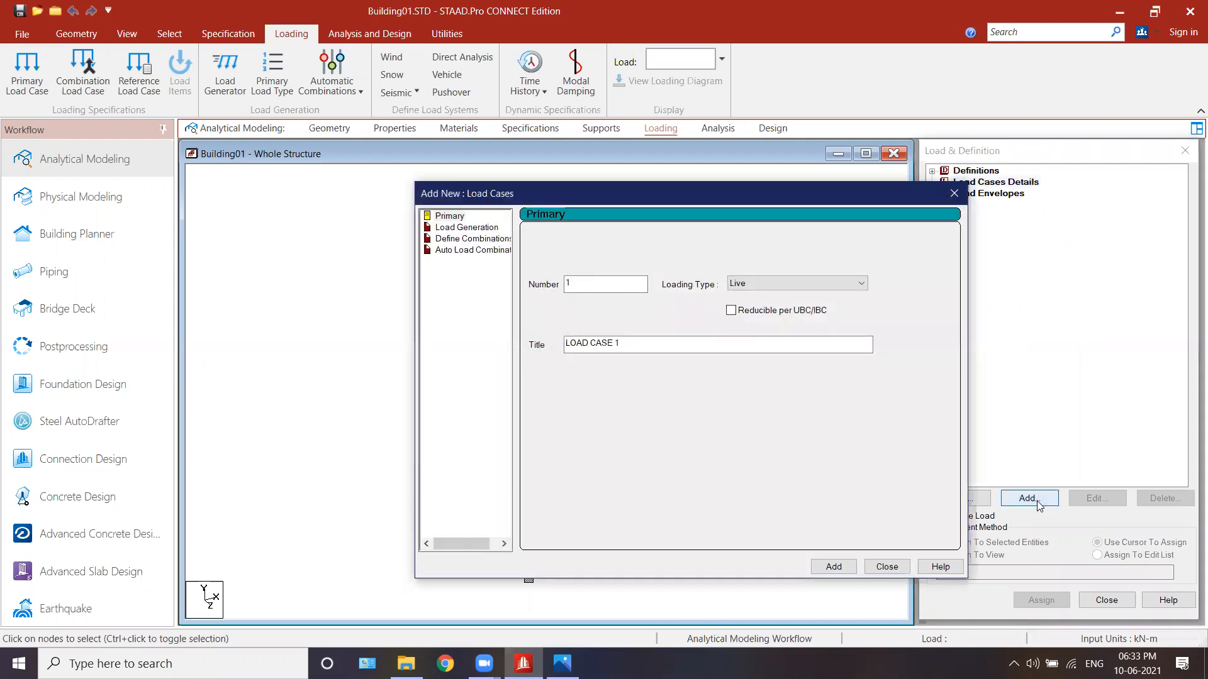
pyautogui.click(466, 240)
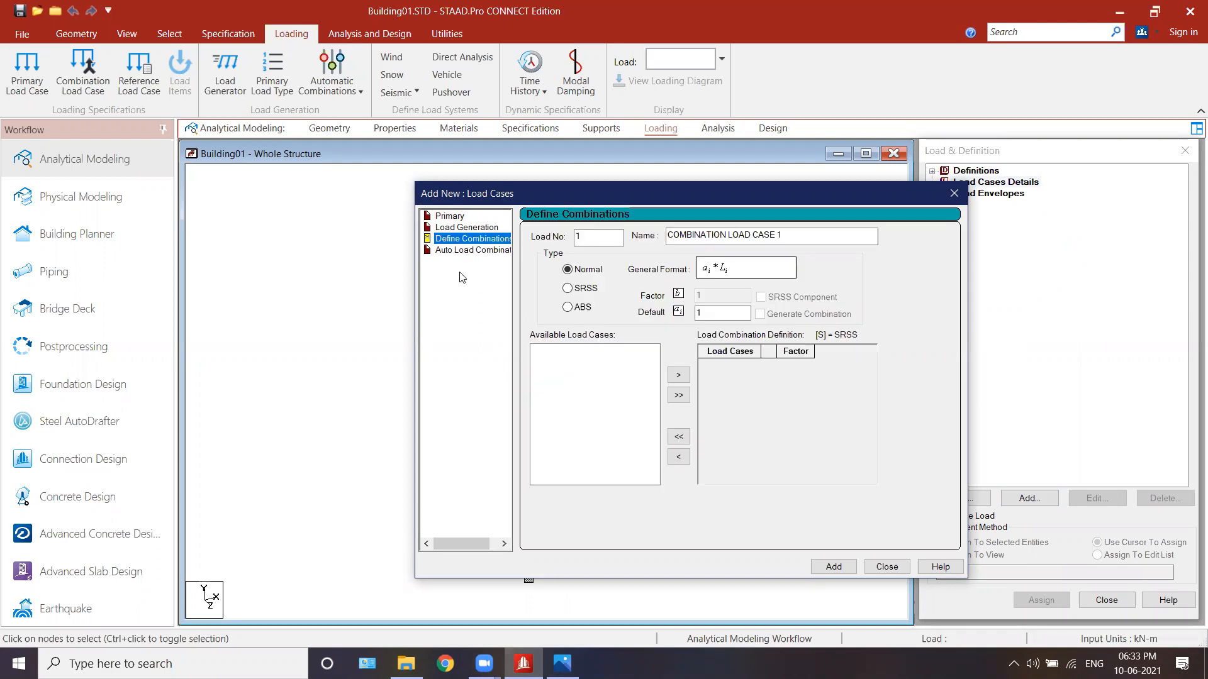
pyautogui.click(466, 253)
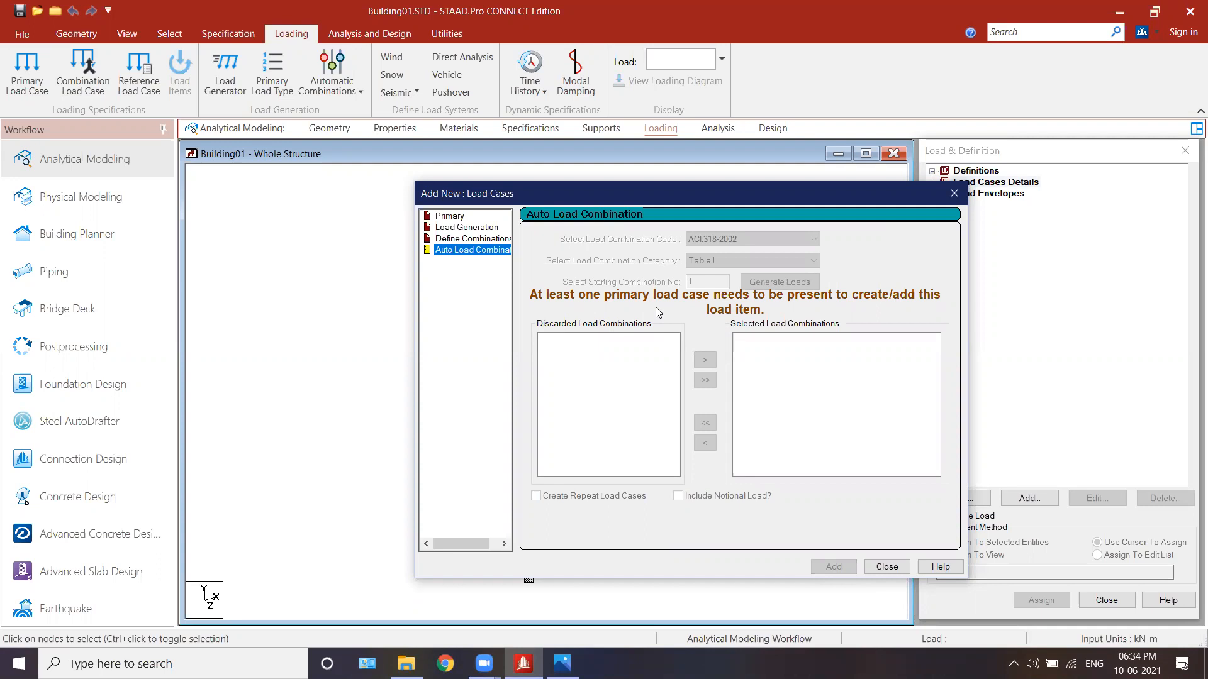
pyautogui.click(467, 228)
pyautogui.click(460, 218)
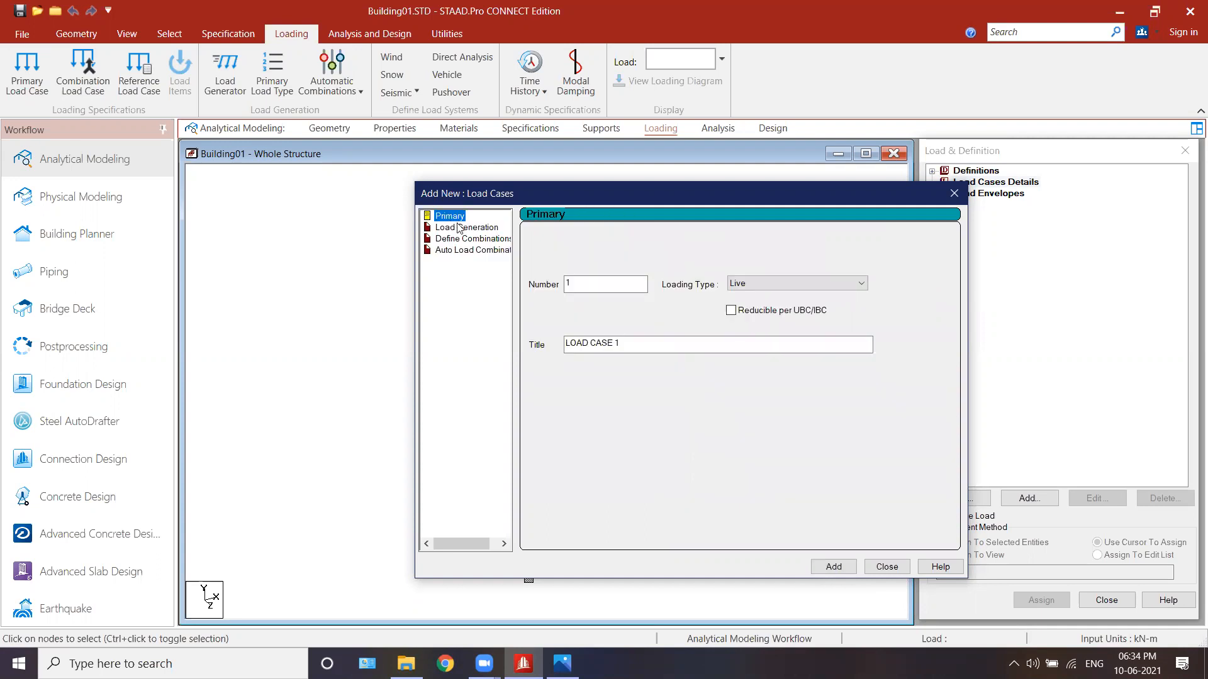
pyautogui.click(743, 284)
pyautogui.click(742, 293)
pyautogui.press('Tab')
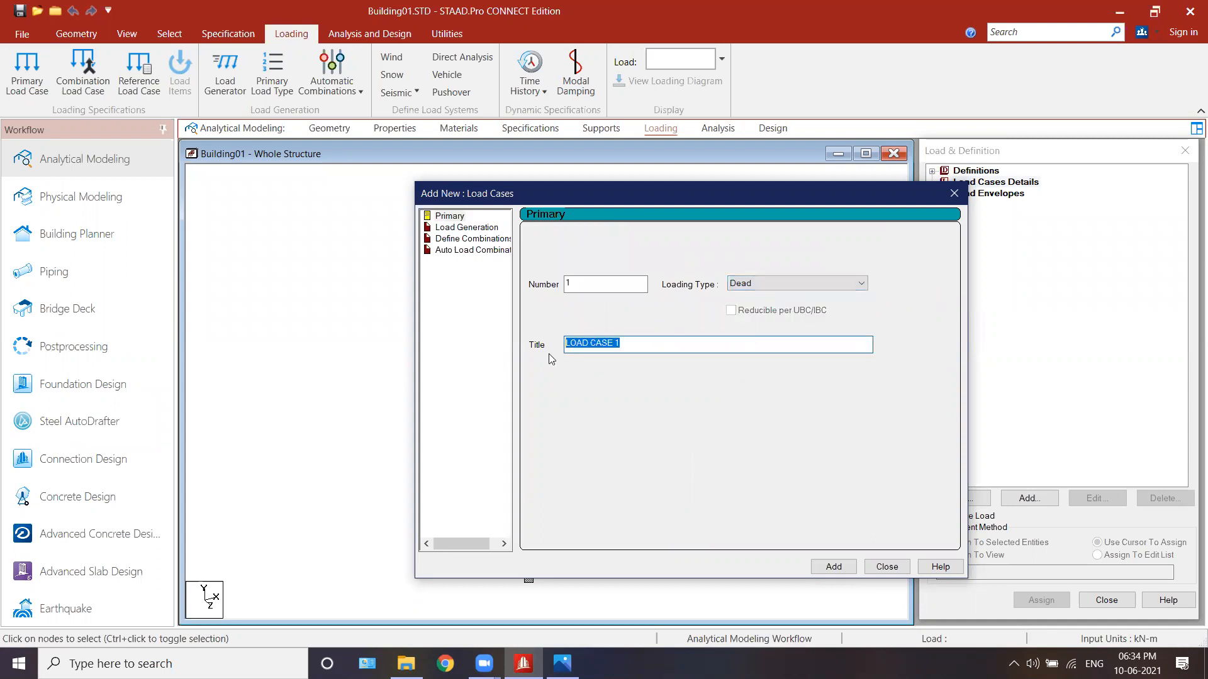
pyautogui.write('DL')
pyautogui.click(833, 567)
# - Add primary load case 2 with loading type Live and title LL, and finish adding load cases
pyautogui.moveTo(770, 208); pyautogui.dragTo(656, 209)
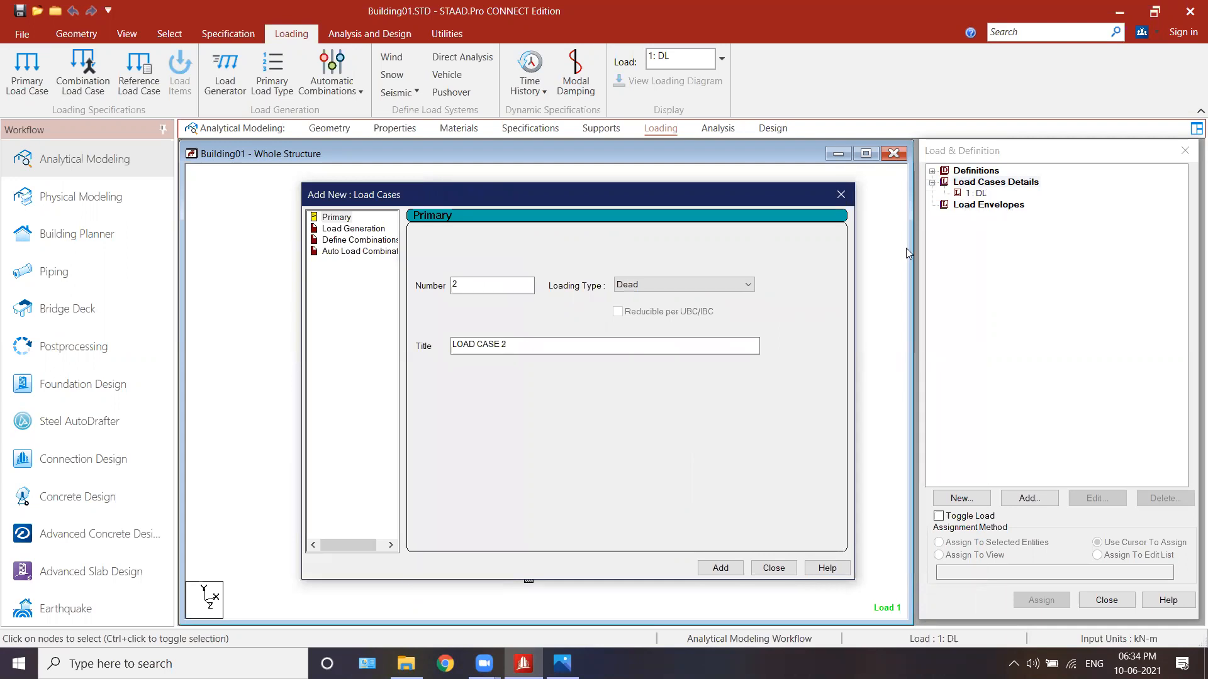
pyautogui.click(648, 287)
pyautogui.click(640, 307)
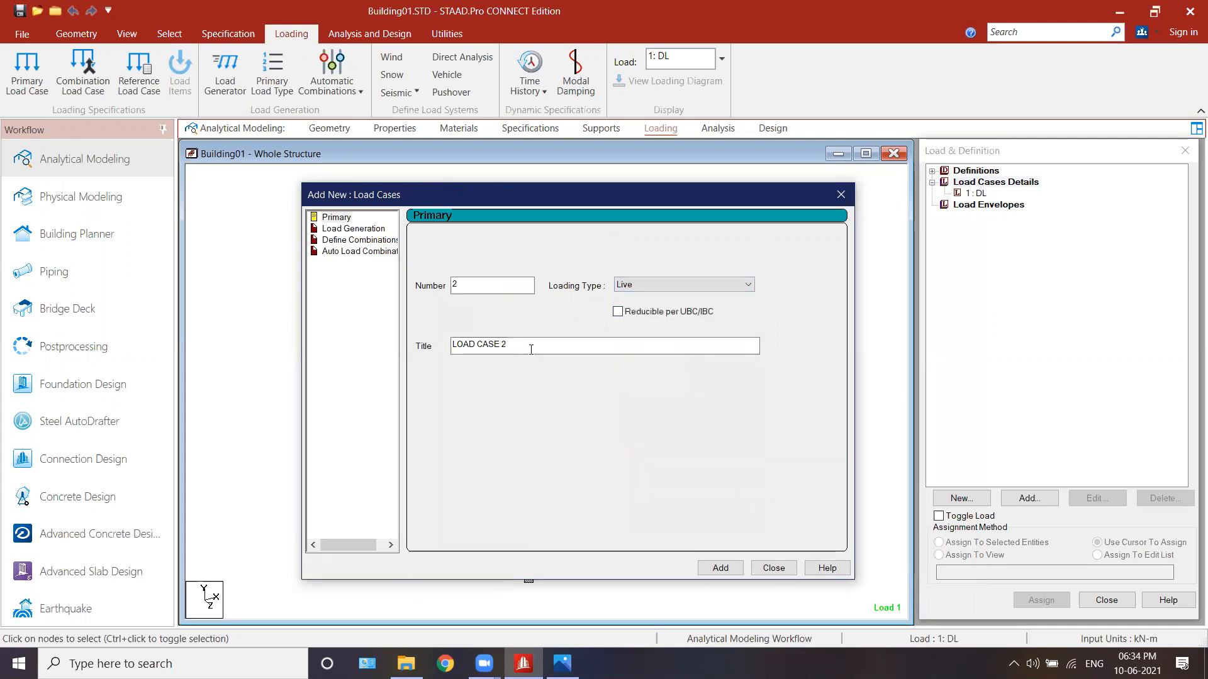
pyautogui.moveTo(530, 351); pyautogui.dragTo(427, 359)
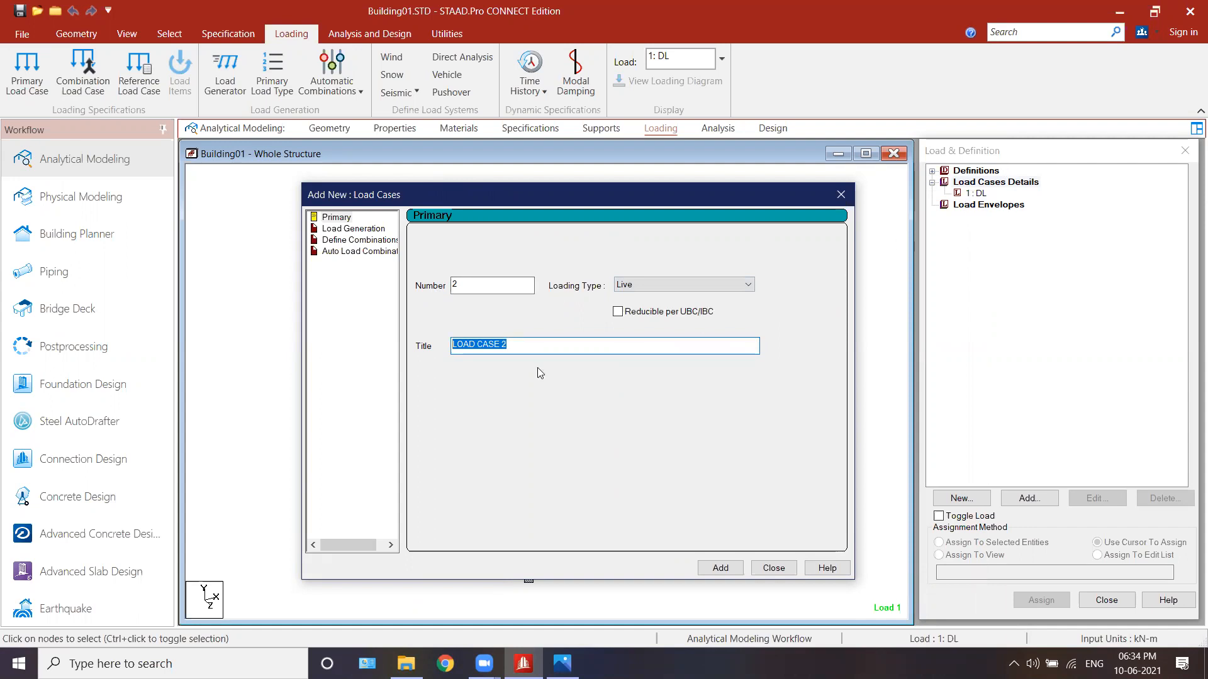
pyautogui.write('LL')
pyautogui.click(720, 568)
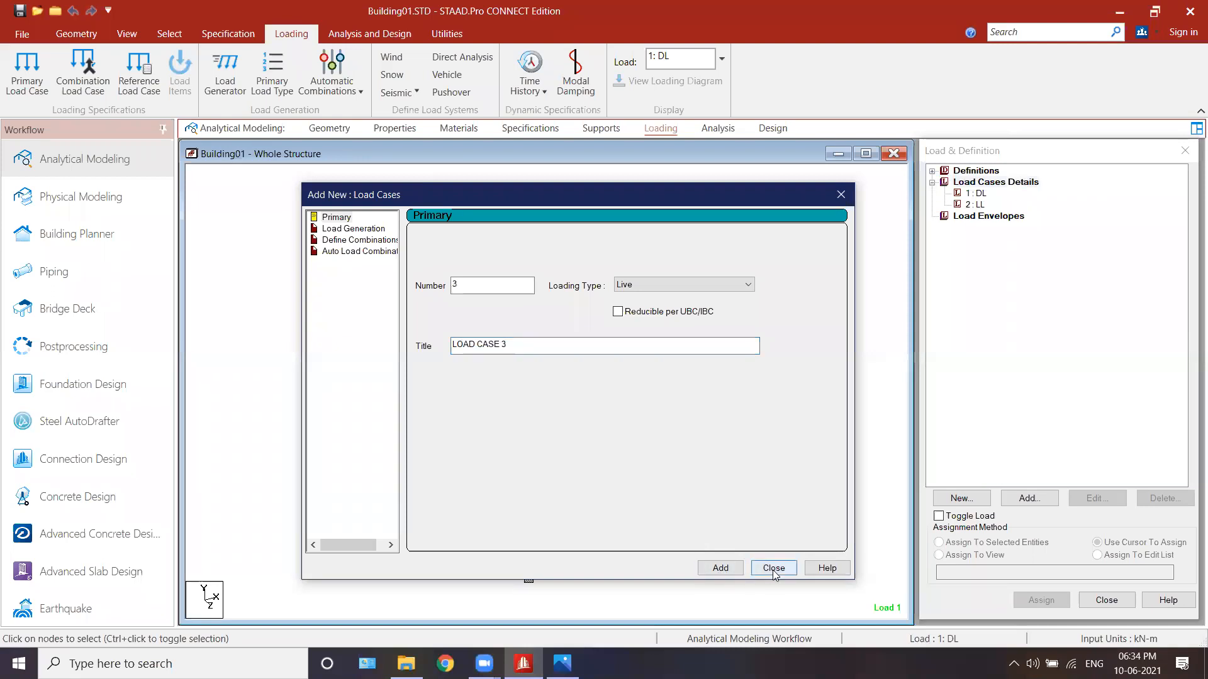
pyautogui.click(773, 568)
# - Add a self-weight load in the Y direction with factor -1 to the DL load case
pyautogui.click(976, 193)
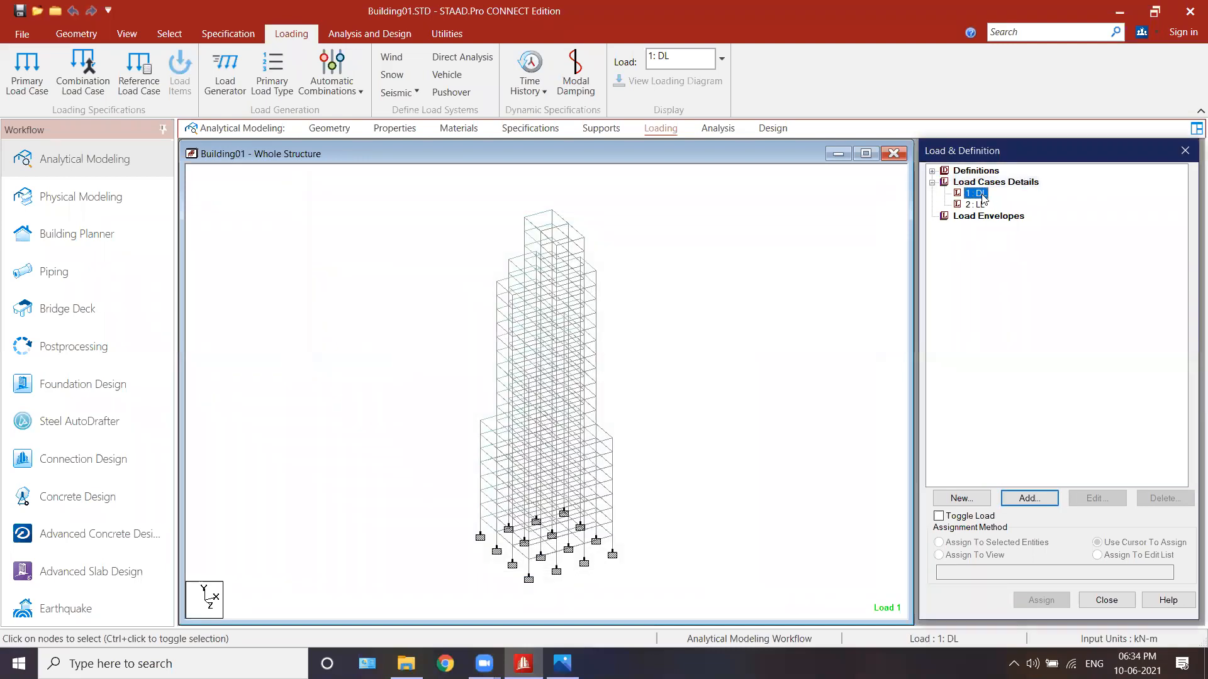
pyautogui.click(977, 204)
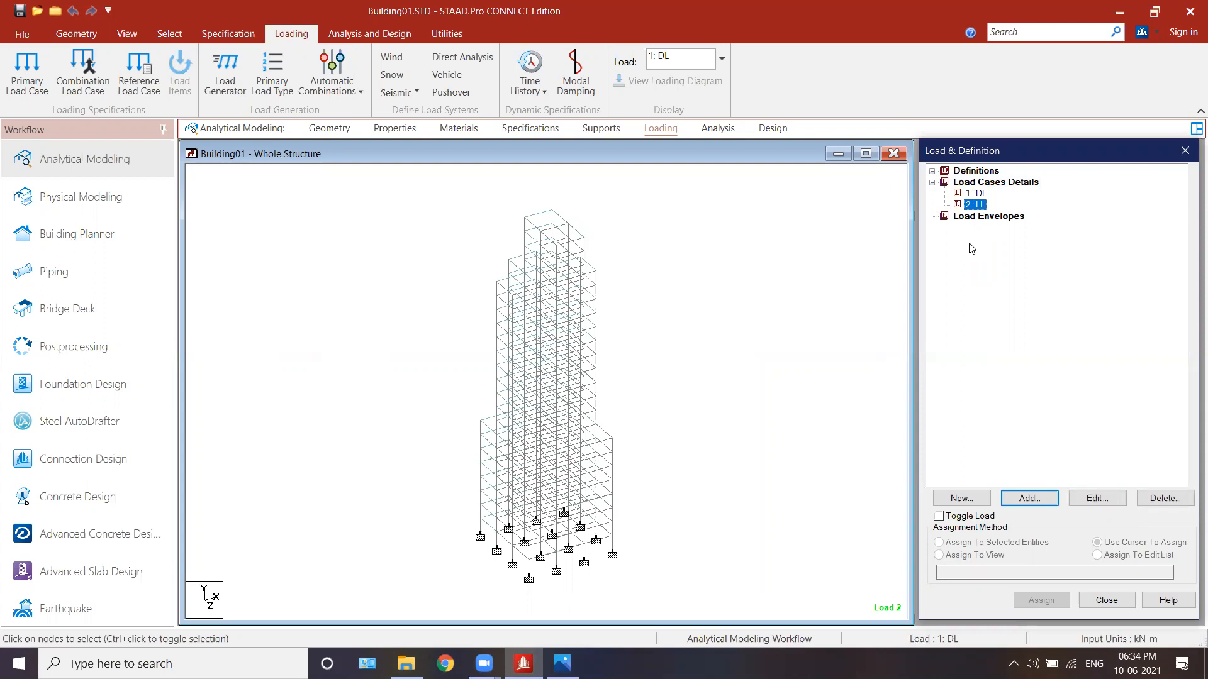
pyautogui.click(977, 194)
pyautogui.click(1027, 498)
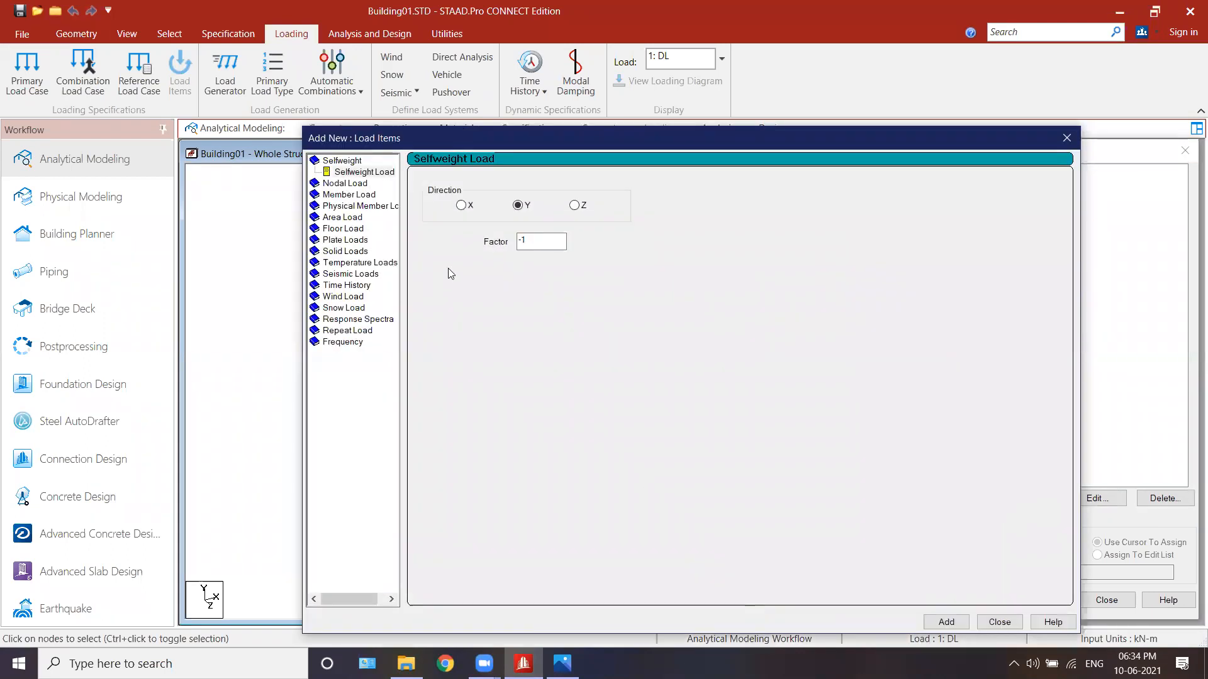
pyautogui.moveTo(482, 143); pyautogui.dragTo(475, 104)
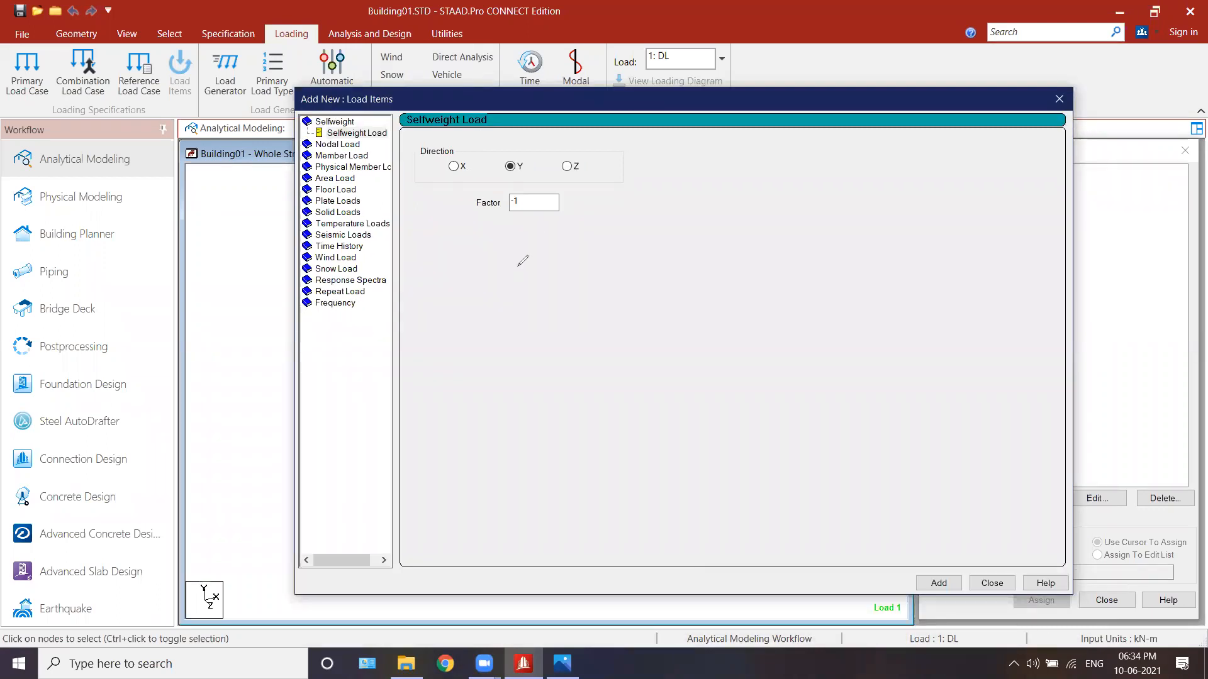
pyautogui.moveTo(341, 110)
pyautogui.mouseDown()
pyautogui.moveTo(305, 133)
pyautogui.moveTo(415, 114)
pyautogui.moveTo(410, 138)
pyautogui.moveTo(480, 99)
pyautogui.mouseUp()
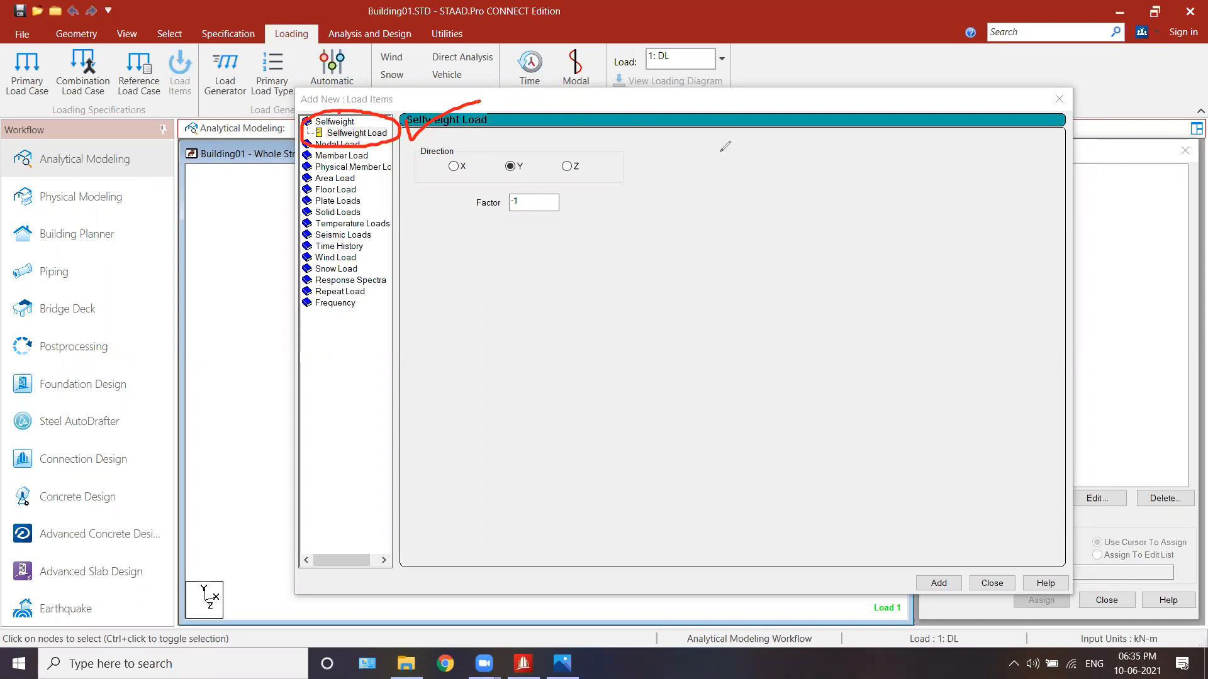
pyautogui.click(772, 67)
pyautogui.click(362, 132)
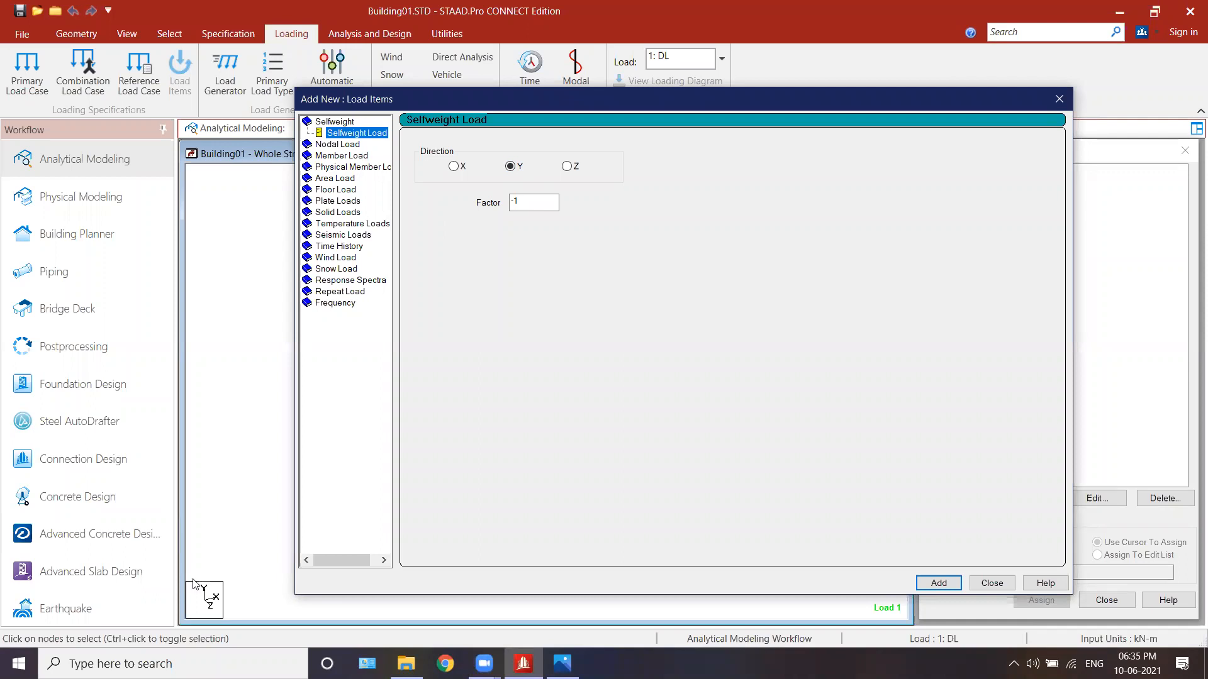
pyautogui.doubleClick(529, 202)
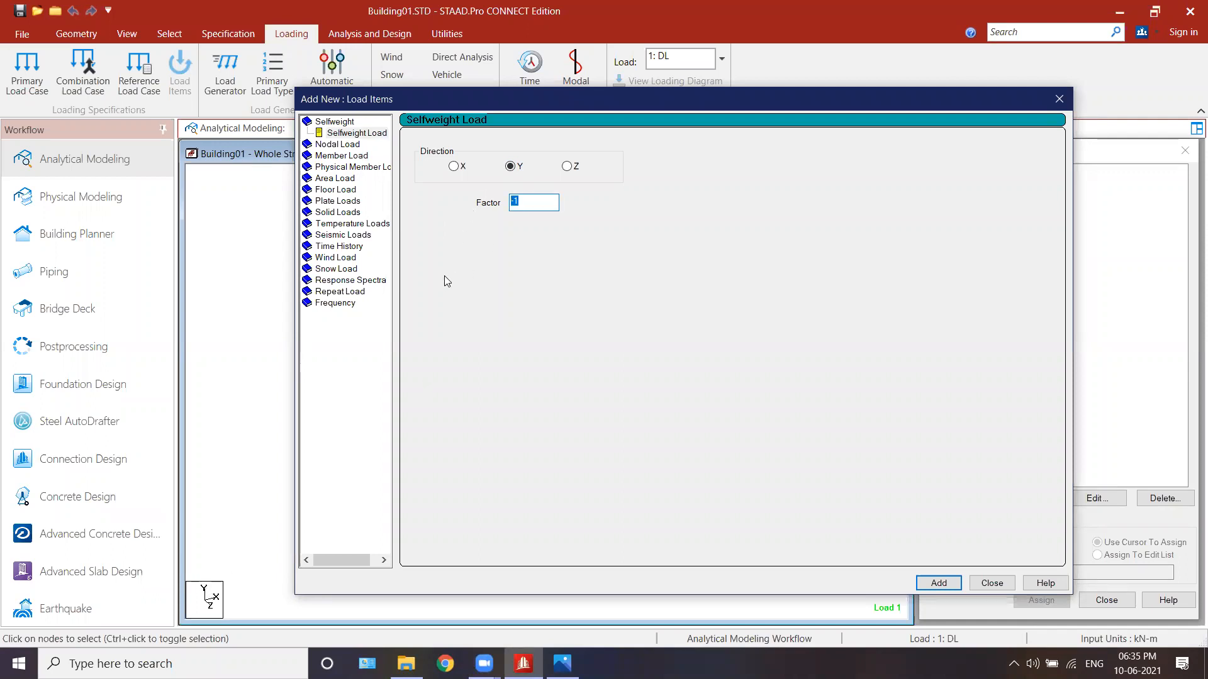
pyautogui.click(938, 583)
pyautogui.click(992, 583)
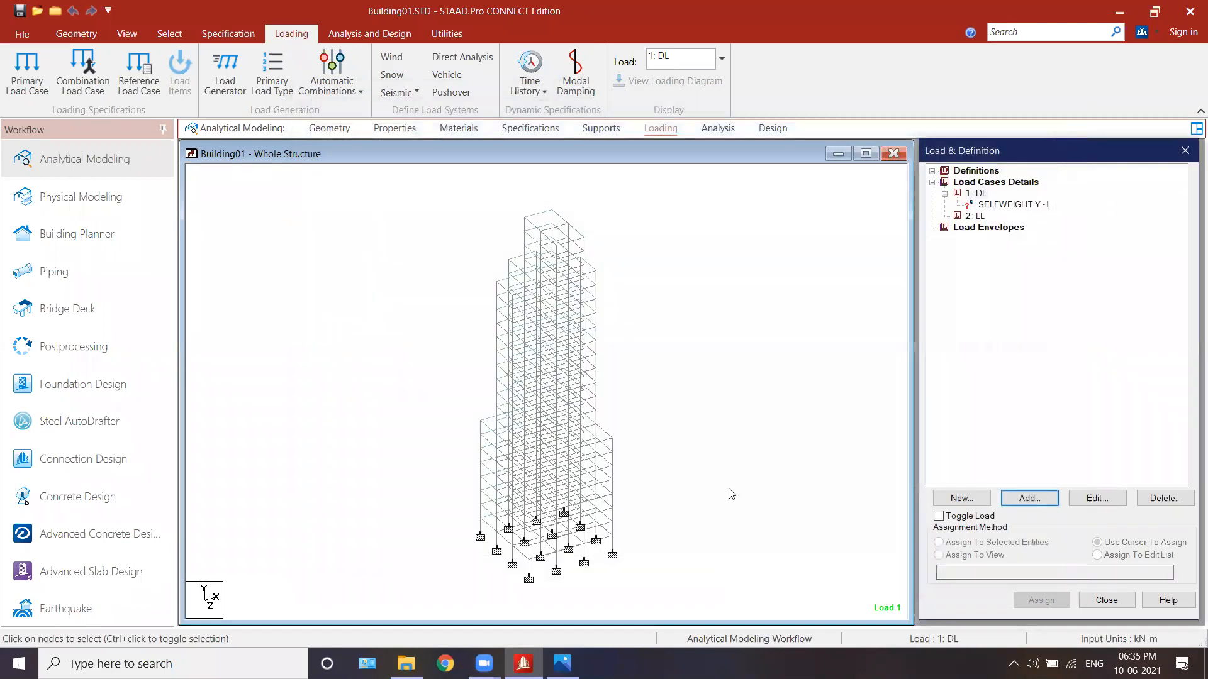
# - Assign the self-weight load in DL to the whole structure using the Assign To View method
pyautogui.click(974, 194)
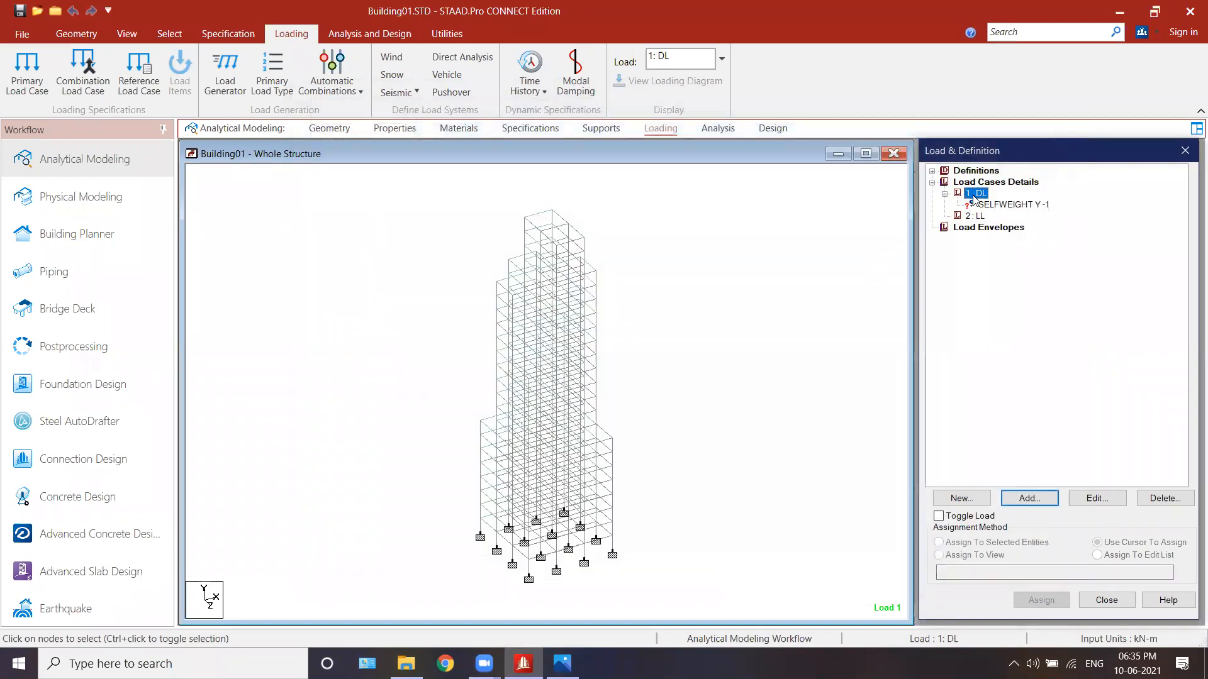
pyautogui.click(1008, 205)
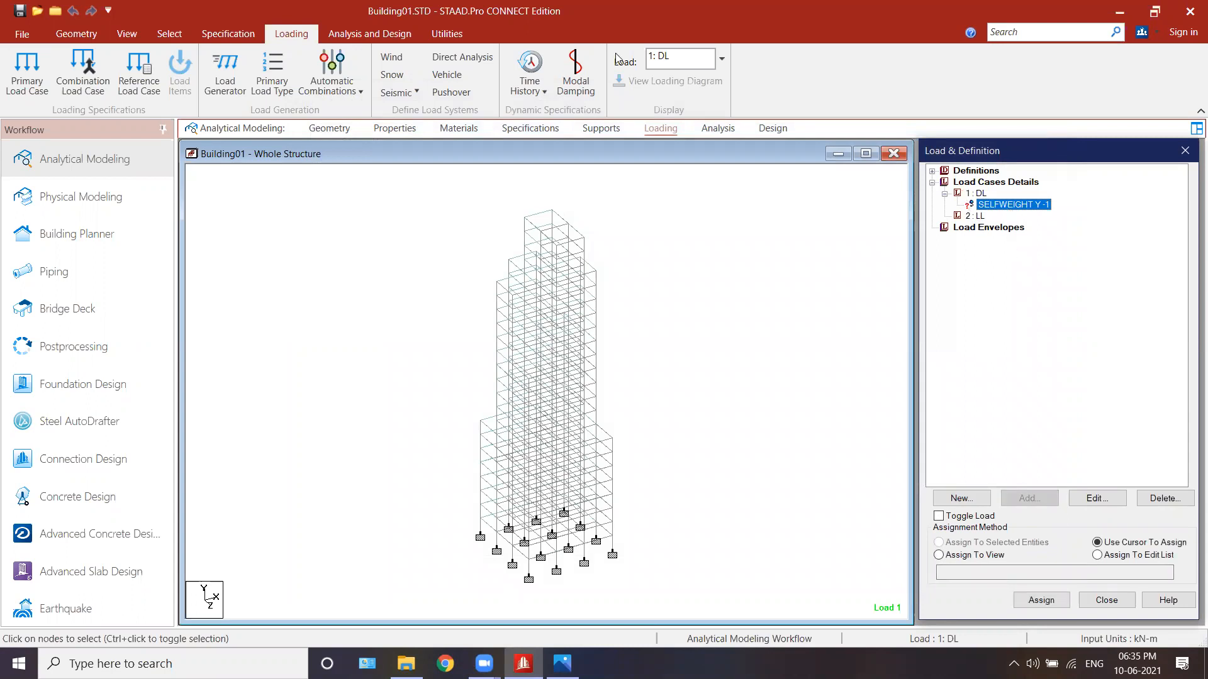
pyautogui.moveTo(963, 197)
pyautogui.mouseDown()
pyautogui.moveTo(974, 217)
pyautogui.moveTo(960, 196)
pyautogui.mouseUp()
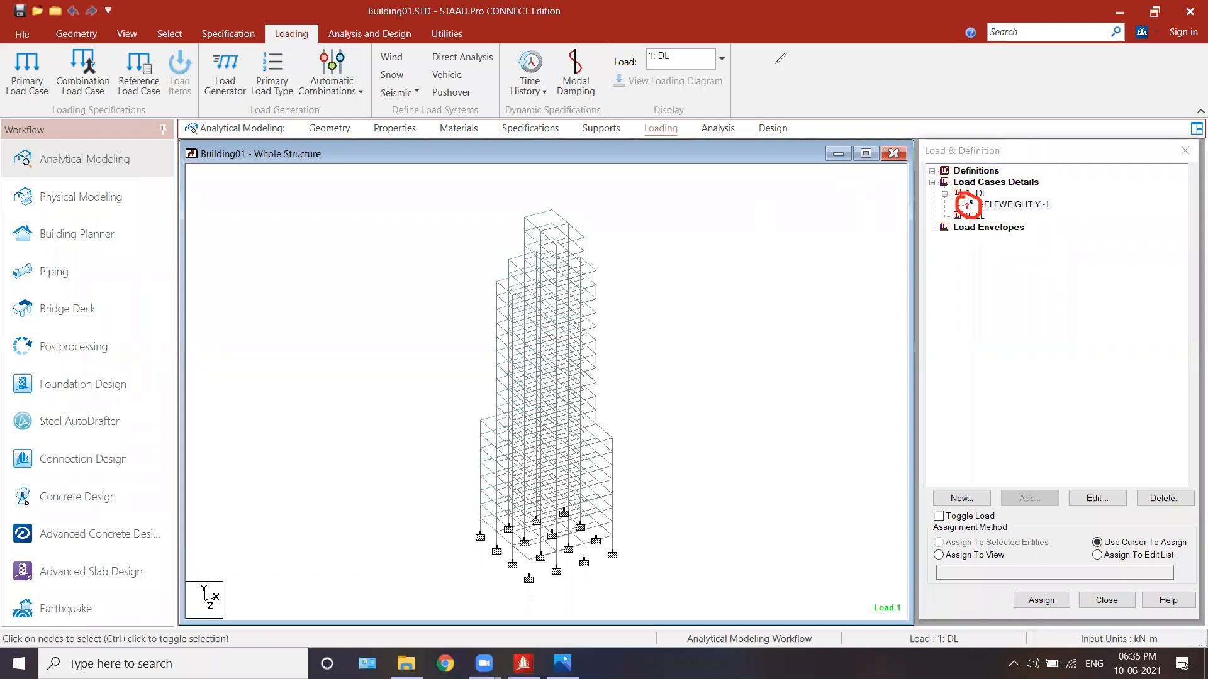
pyautogui.click(544, 50)
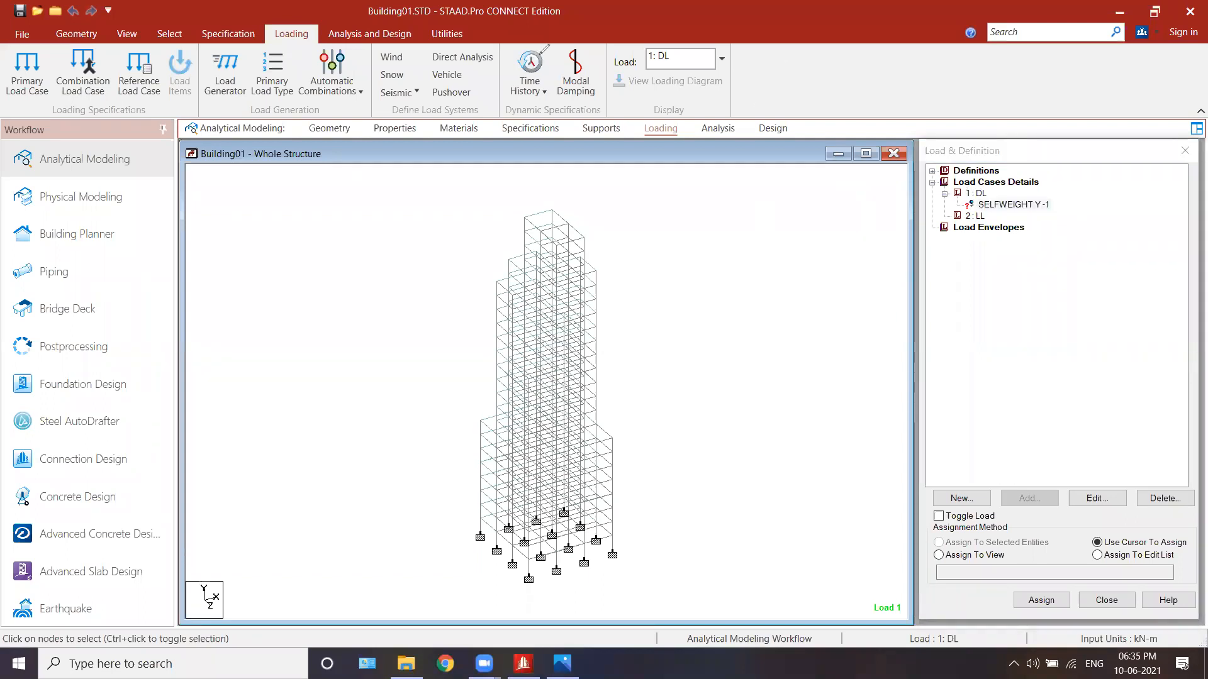
pyautogui.click(1006, 205)
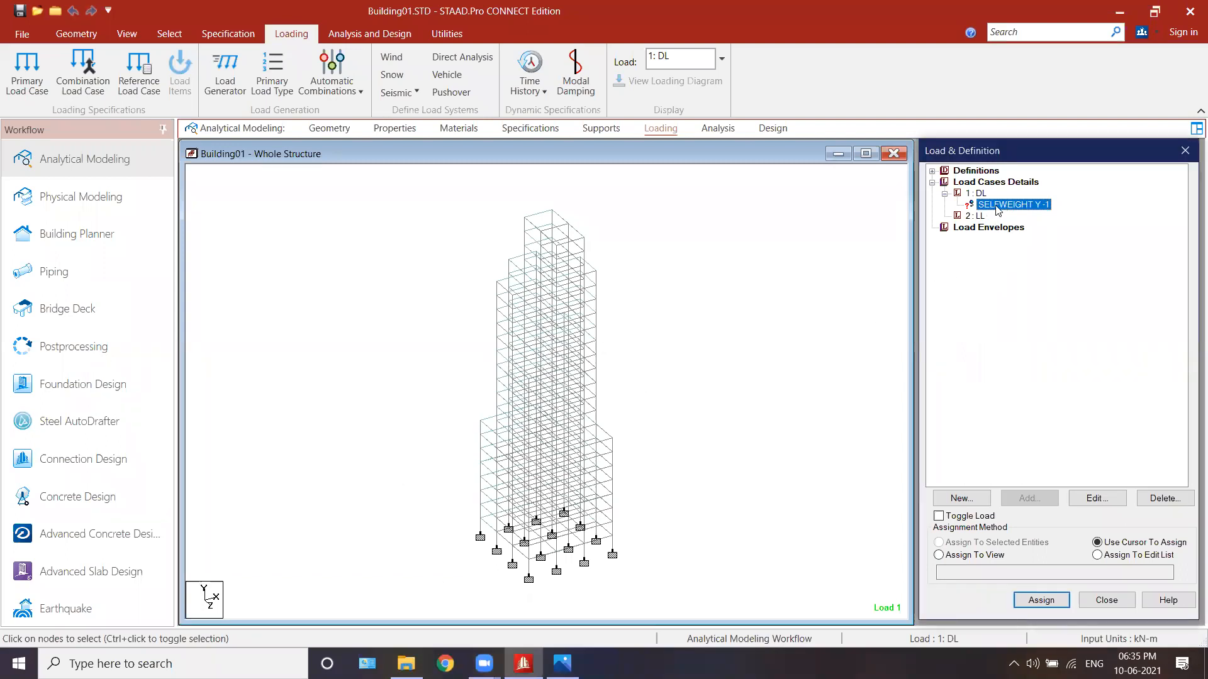
pyautogui.click(988, 557)
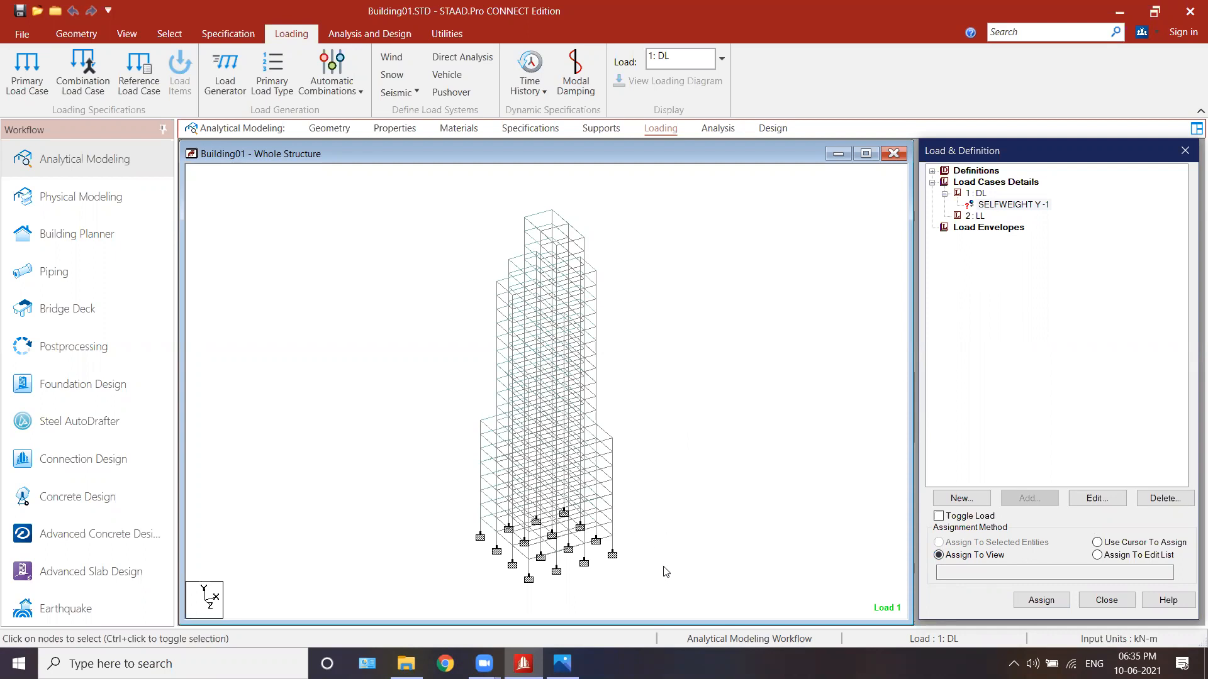
pyautogui.click(999, 206)
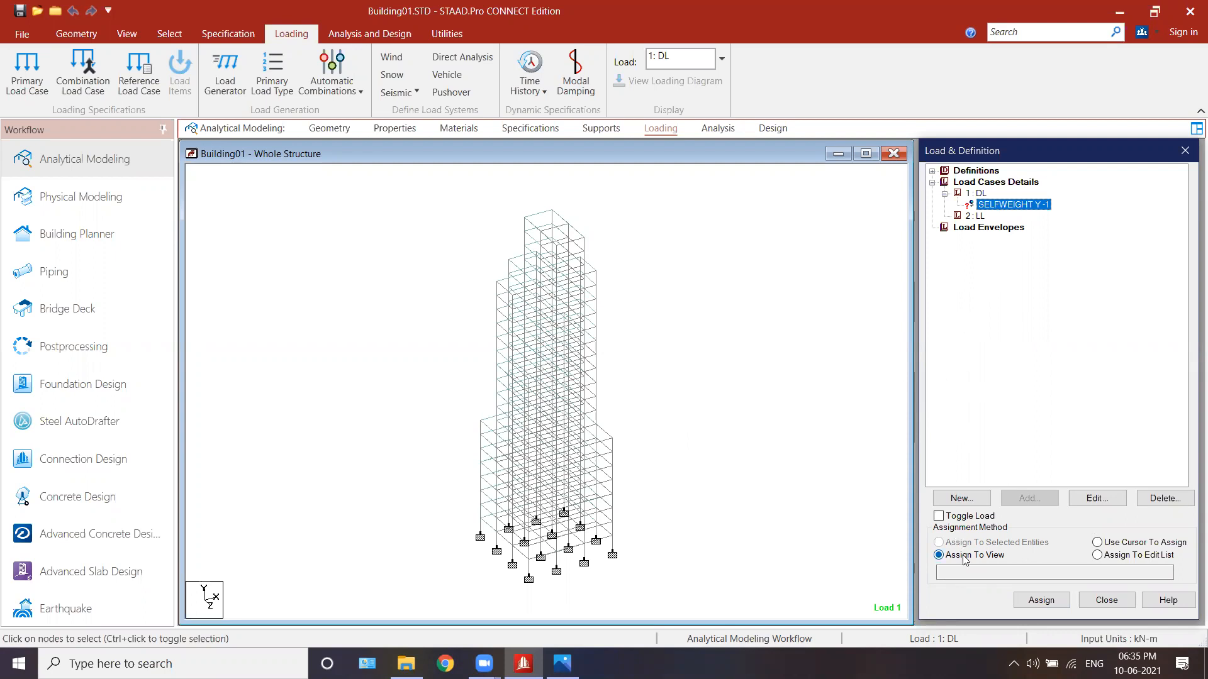
pyautogui.click(1037, 603)
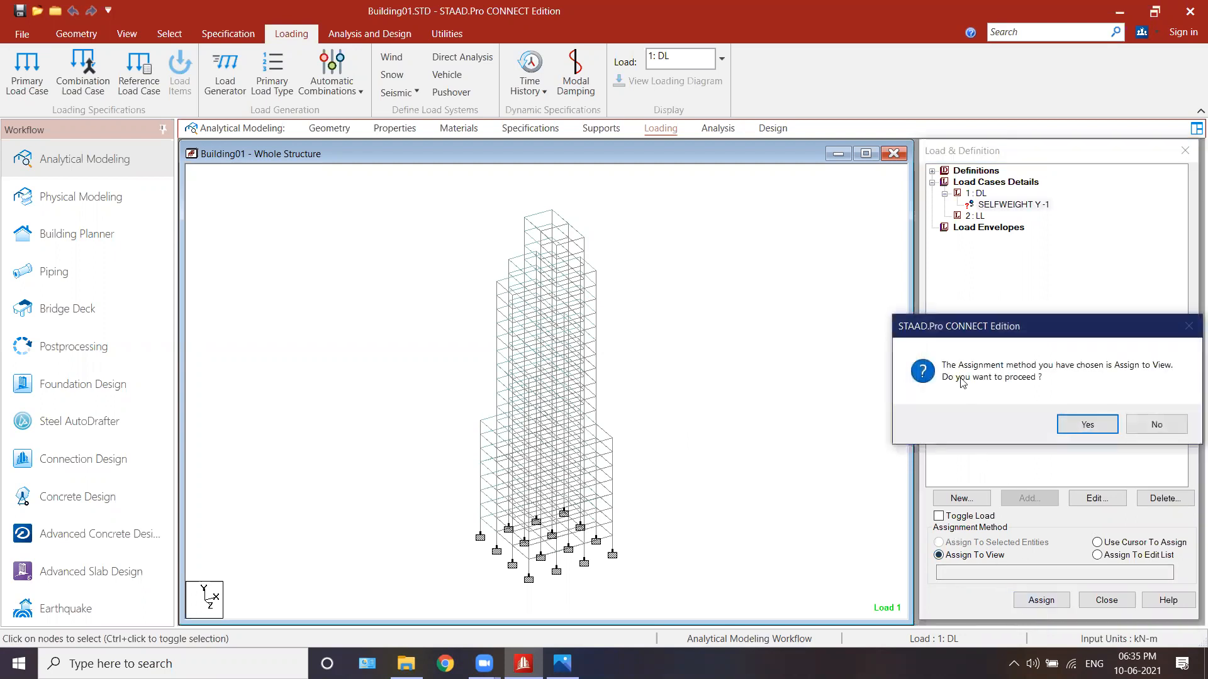
pyautogui.click(1087, 425)
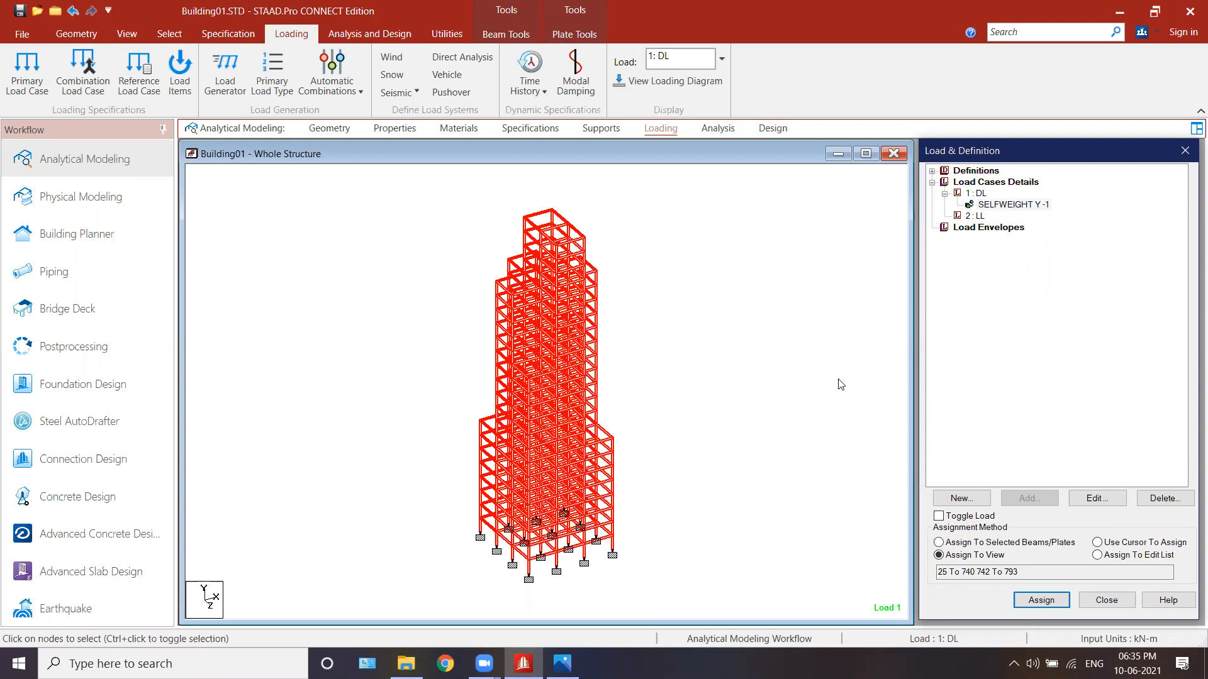
# - Check the storey loads in Project.png in Photos, return to STAAD.Pro, and start a Pressure on Full Plate load item for DL
pyautogui.click(562, 664)
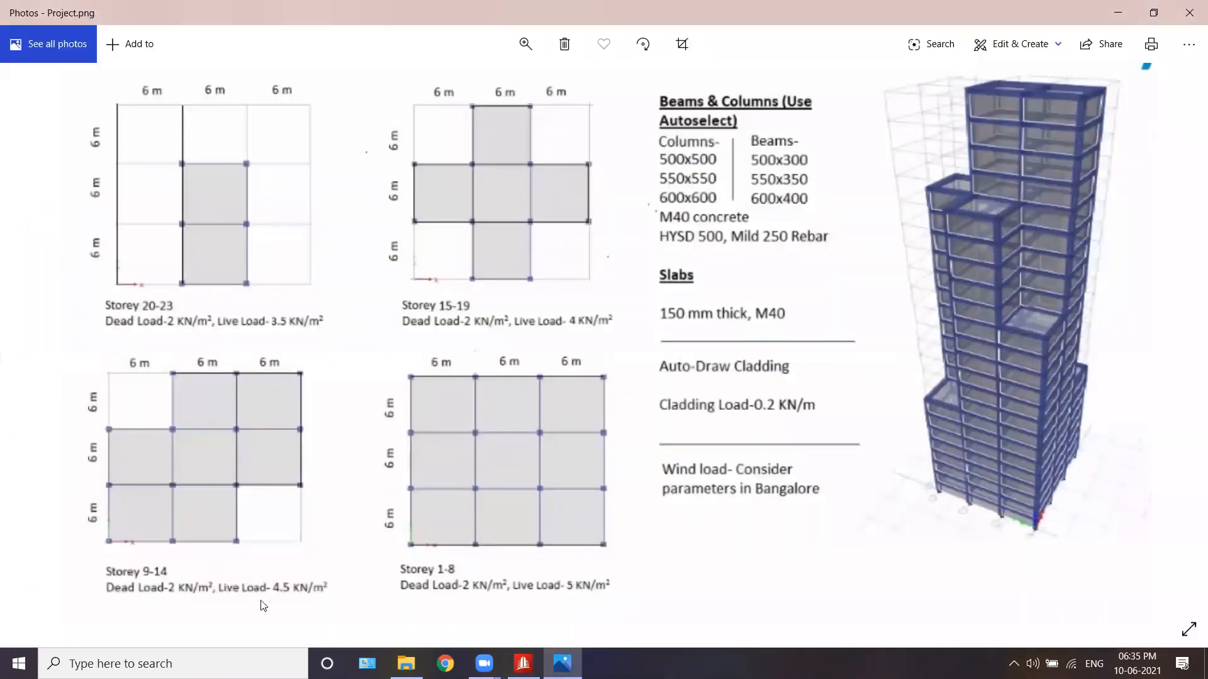
pyautogui.click(523, 664)
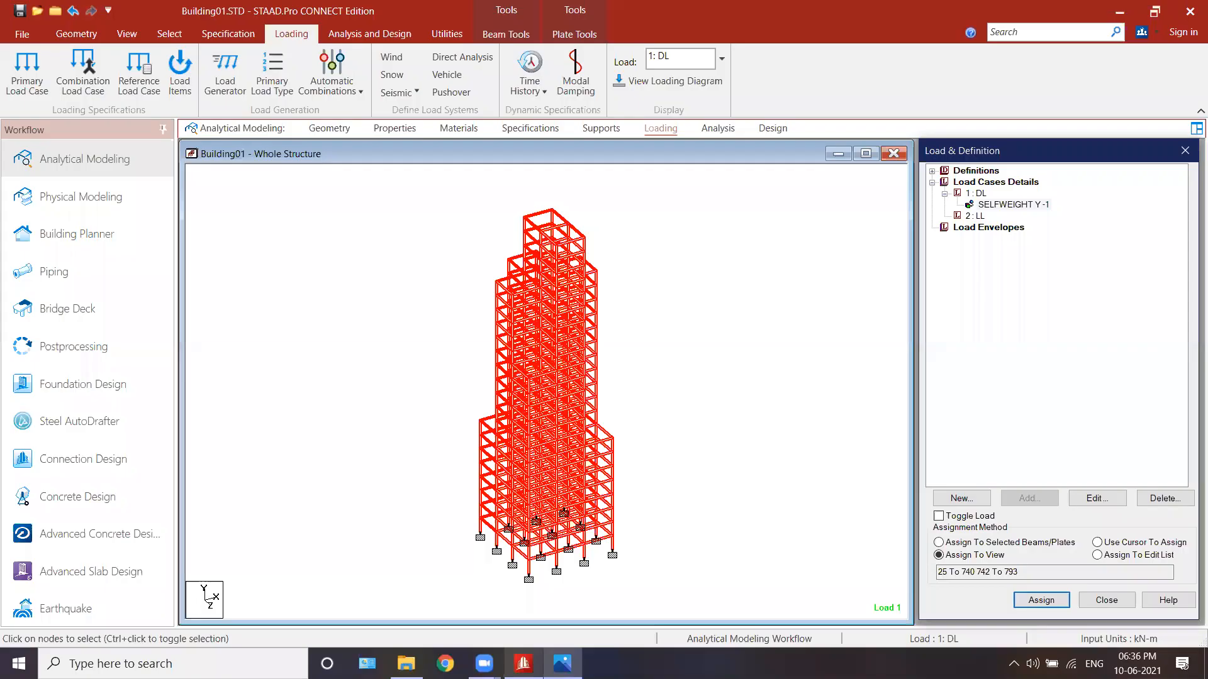
pyautogui.click(661, 460)
pyautogui.click(980, 194)
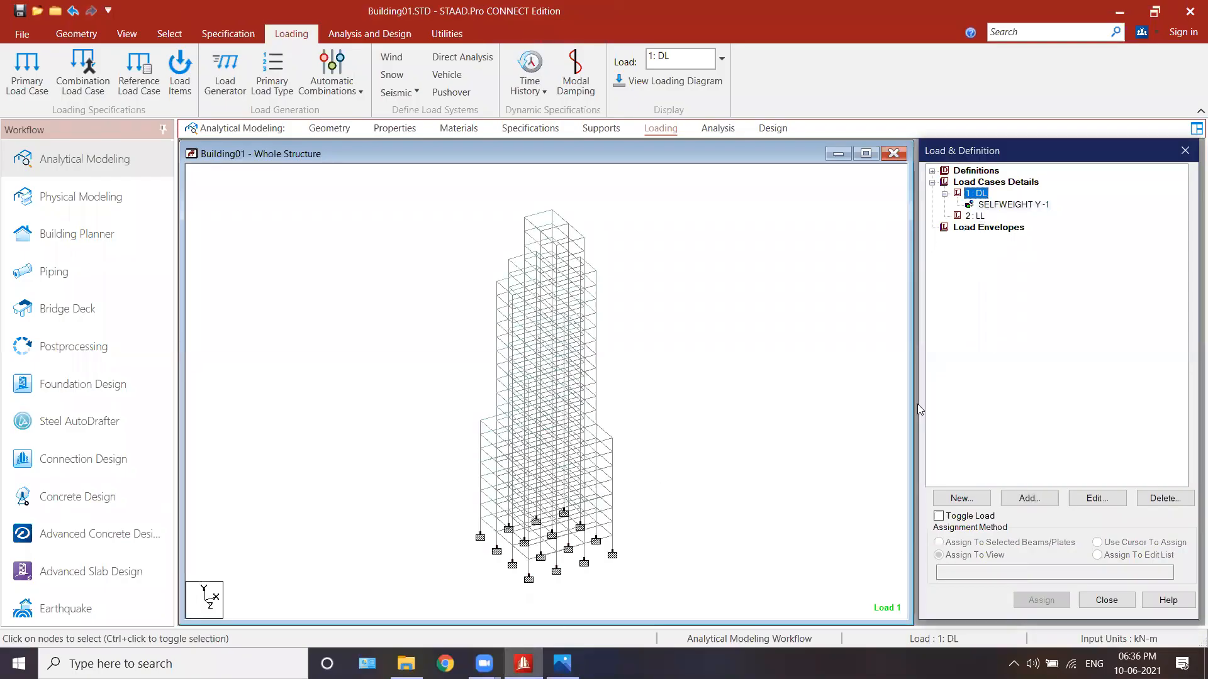
pyautogui.click(1028, 500)
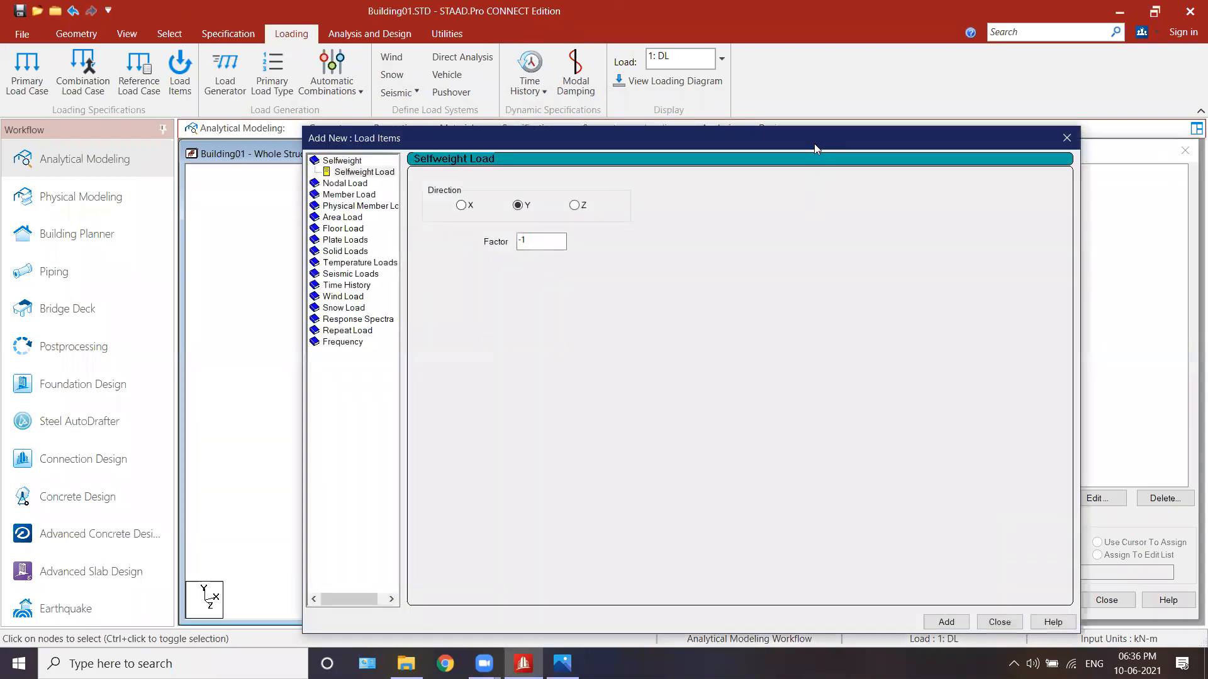
pyautogui.moveTo(813, 144); pyautogui.dragTo(651, 117)
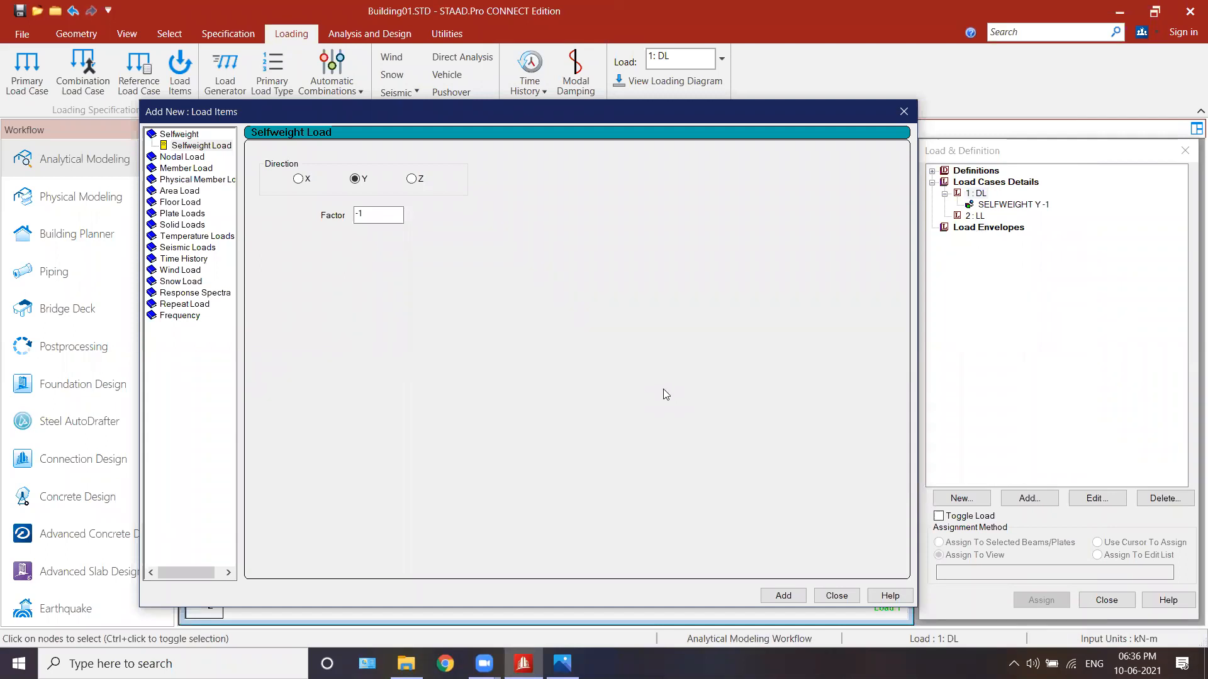
pyautogui.click(176, 214)
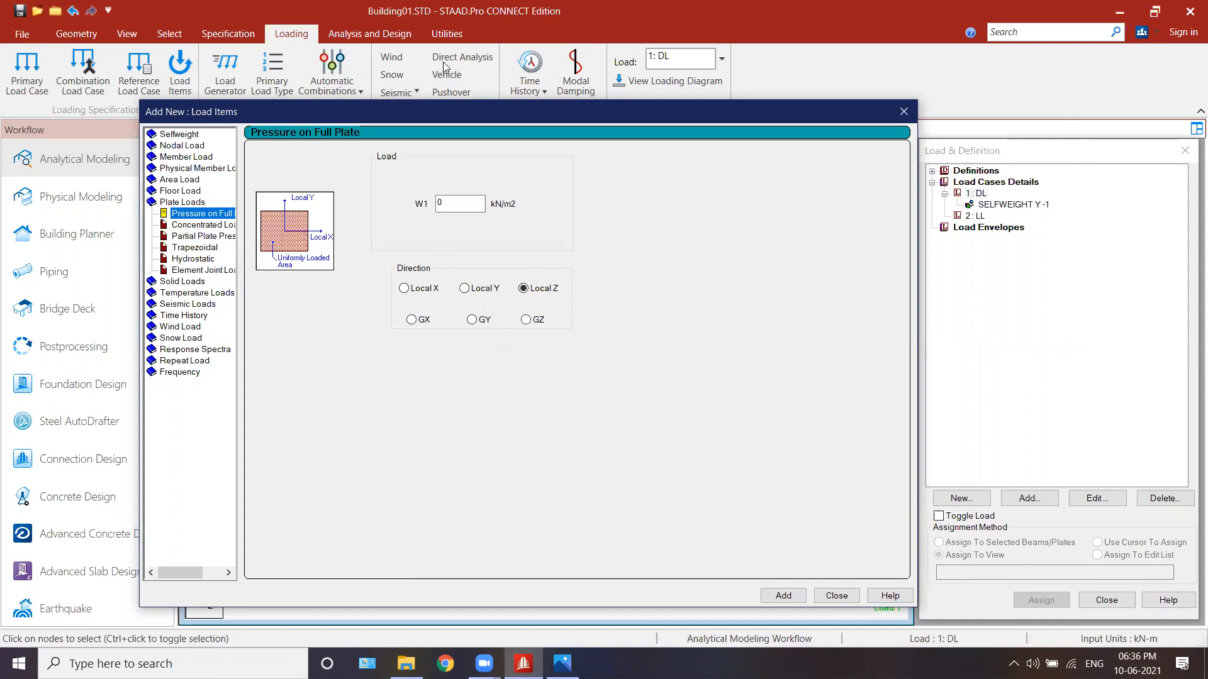
pyautogui.moveTo(300, 177)
pyautogui.mouseDown()
pyautogui.moveTo(352, 188)
pyautogui.moveTo(274, 182)
pyautogui.mouseUp()
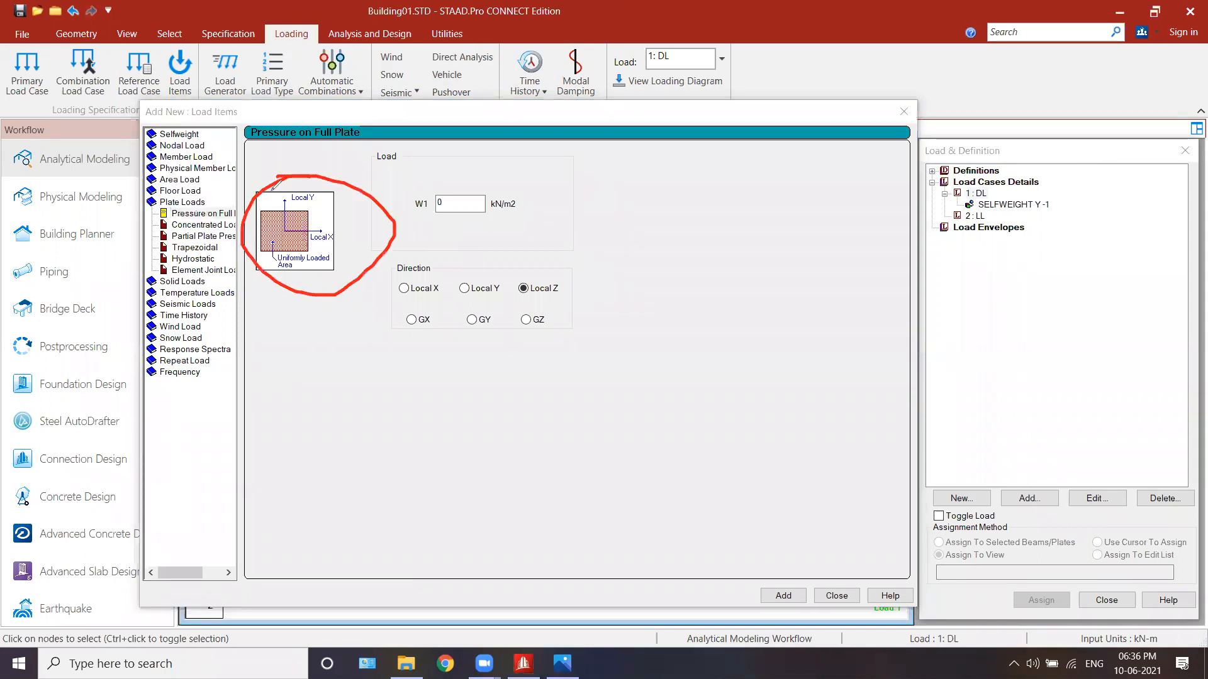
pyautogui.moveTo(288, 230); pyautogui.dragTo(345, 228)
pyautogui.moveTo(278, 193); pyautogui.dragTo(286, 225)
pyautogui.click(721, 52)
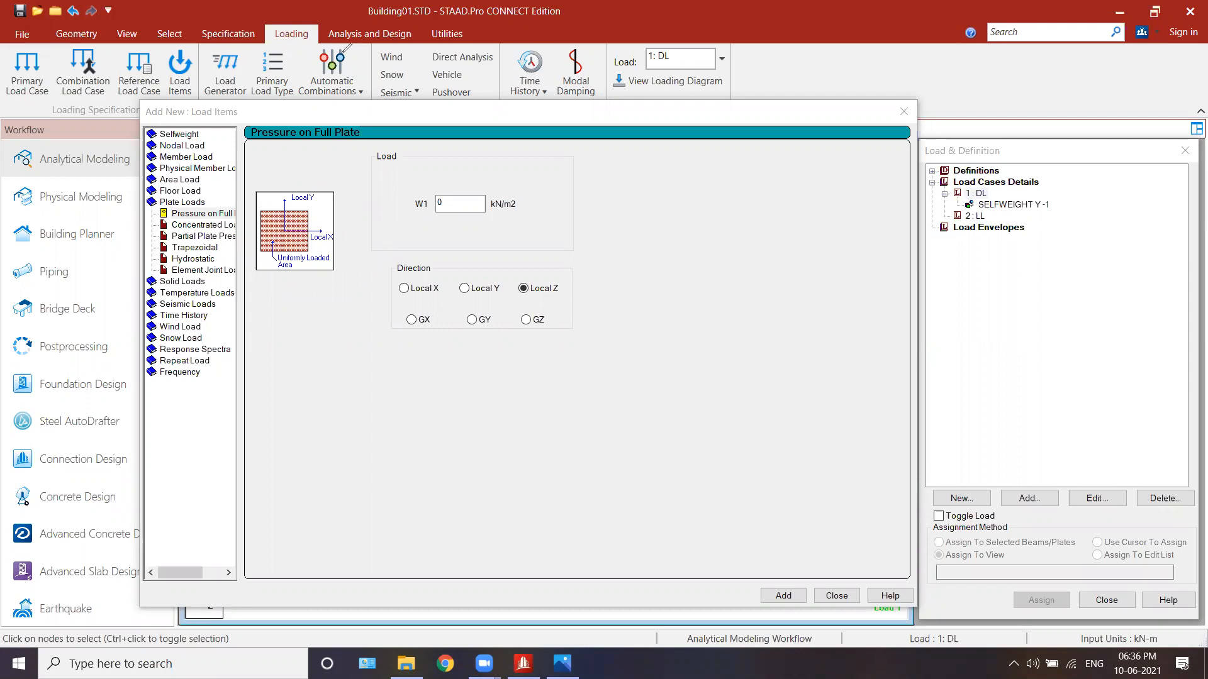
pyautogui.click(353, 65)
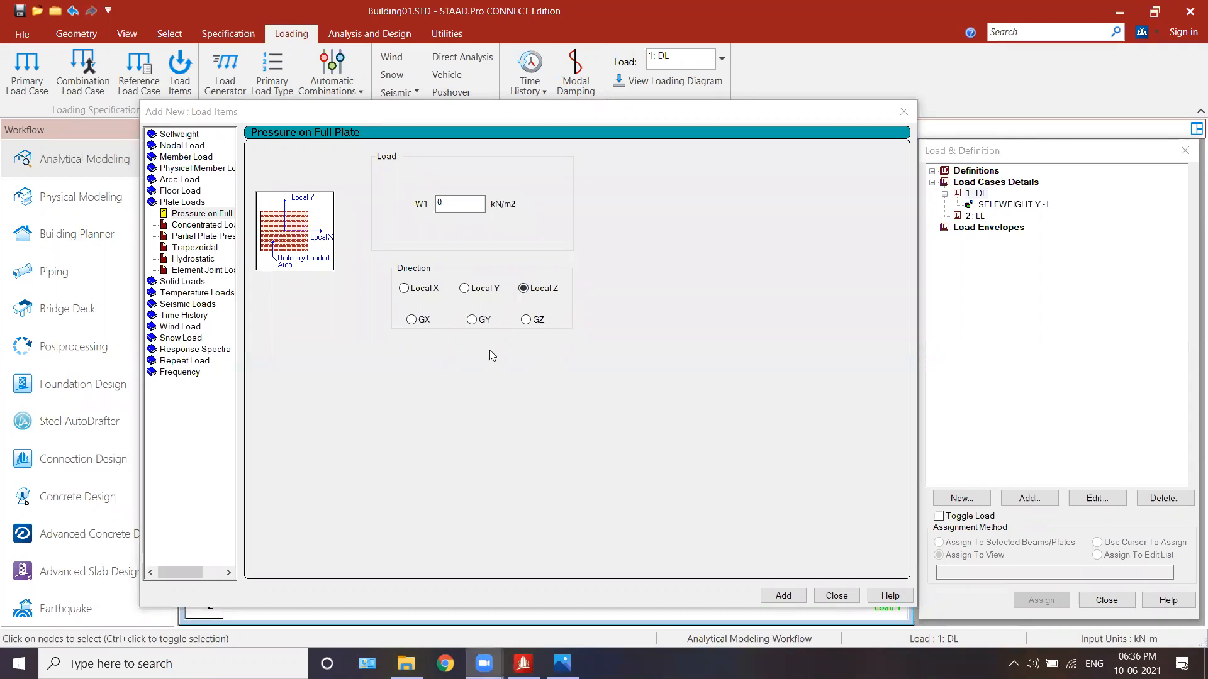
# - Add a full-plate pressure of 2 kN/m2 in the Local Z direction to DL and finish adding load items
pyautogui.click(381, 206)
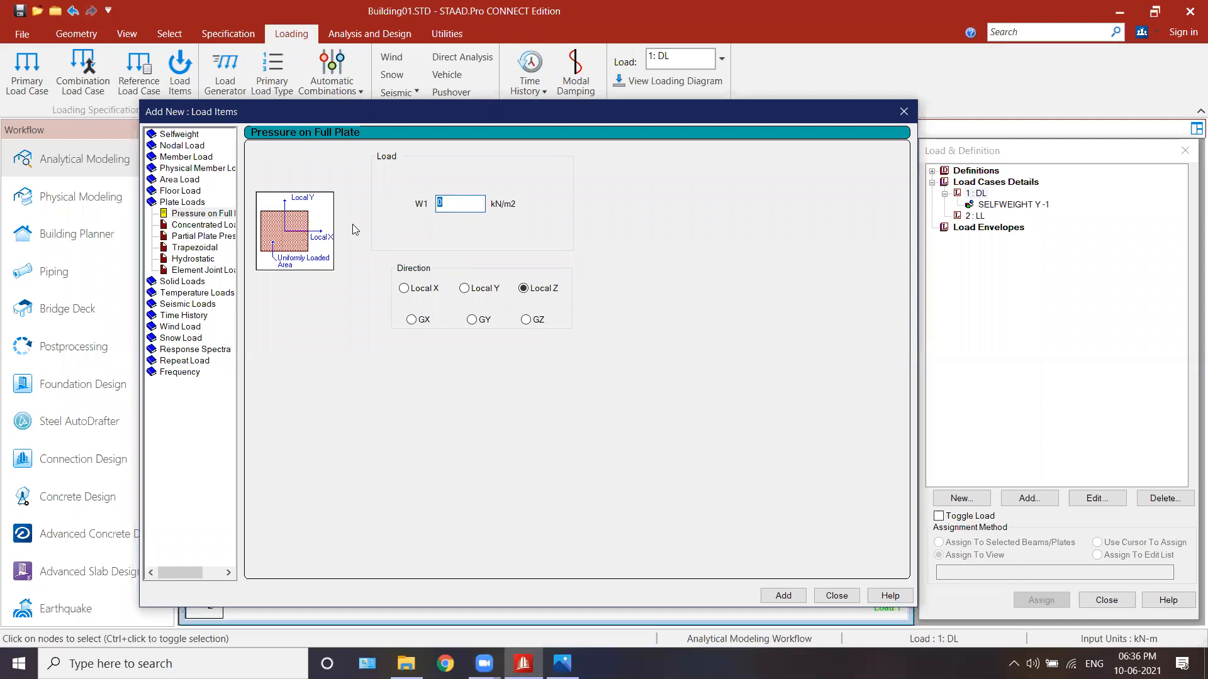
pyautogui.write('2')
pyautogui.click(783, 596)
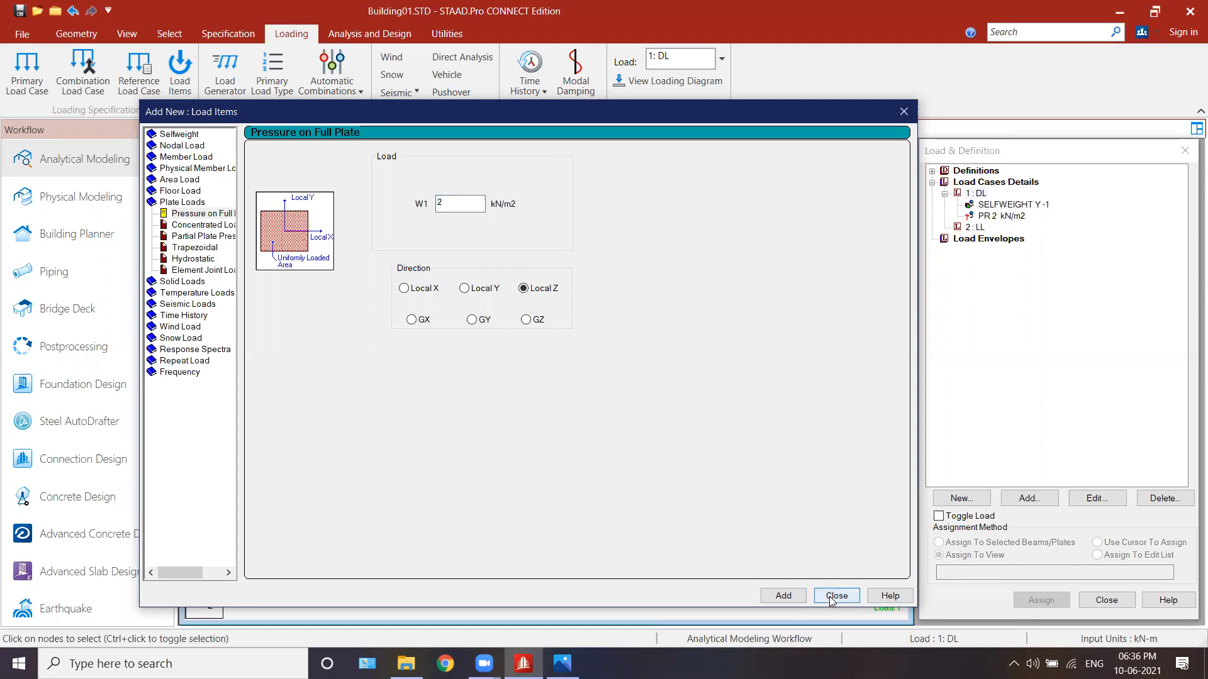
pyautogui.click(837, 596)
# - Select all plates in the model and assign the DL plate pressure load to the selected plates
pyautogui.click(995, 216)
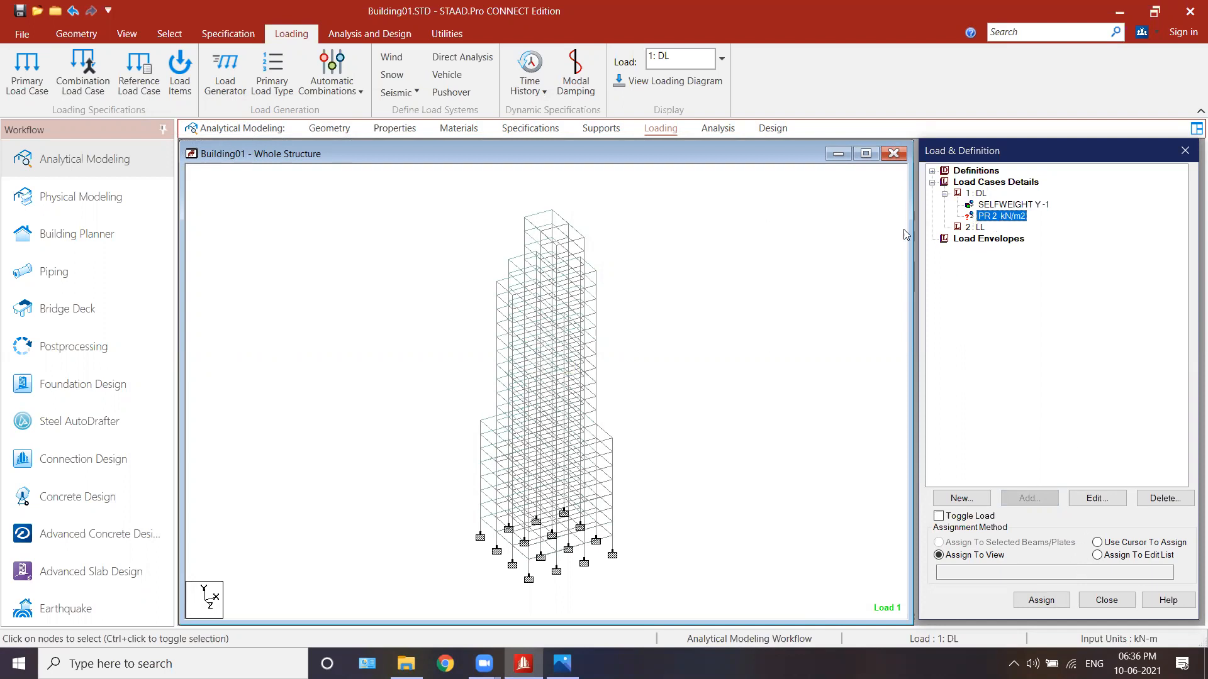
pyautogui.click(176, 35)
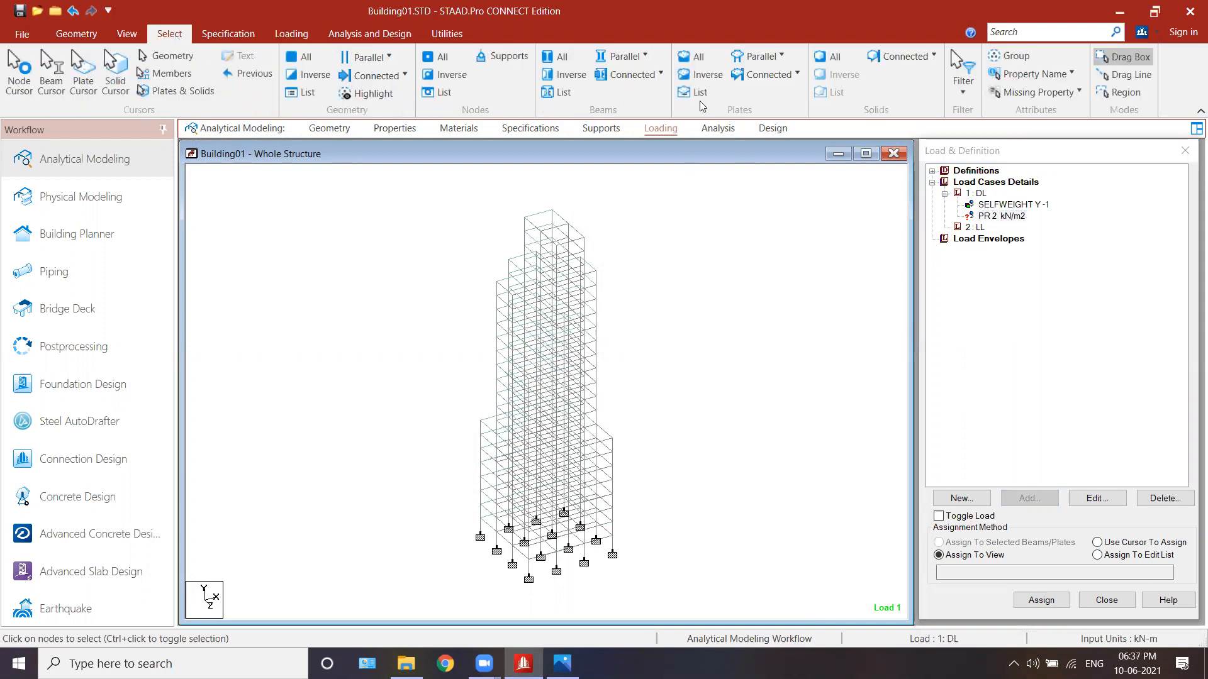
pyautogui.click(697, 60)
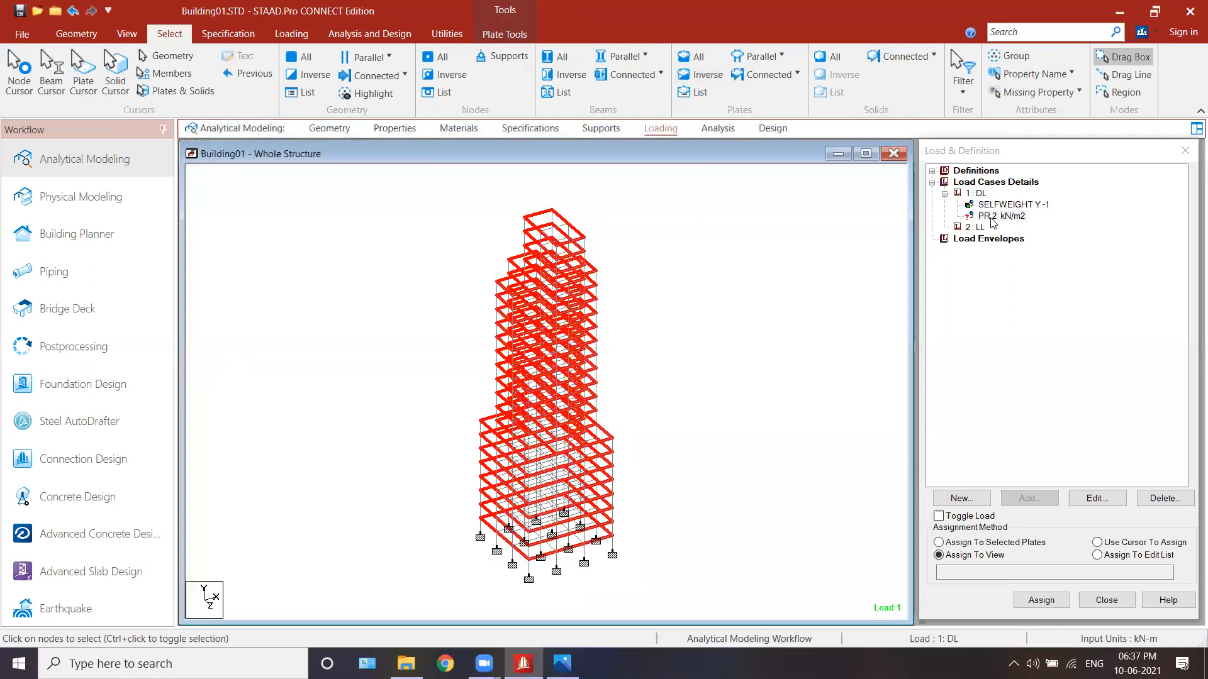
pyautogui.click(984, 545)
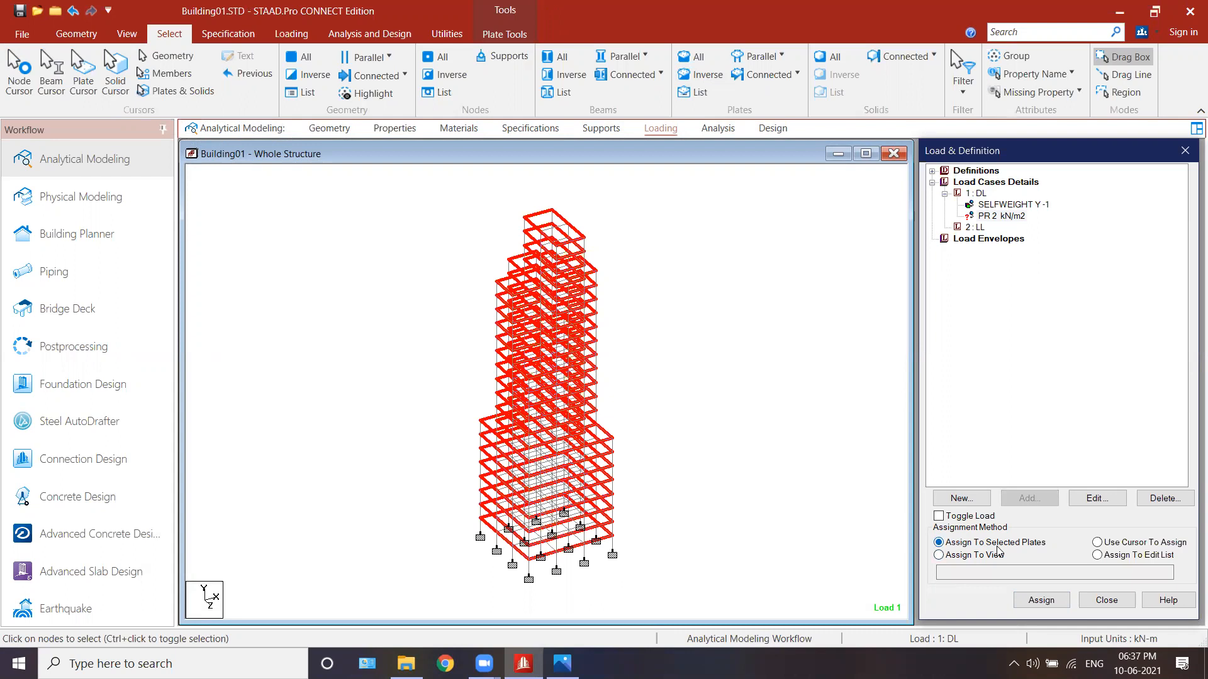
pyautogui.click(1043, 602)
pyautogui.click(1083, 433)
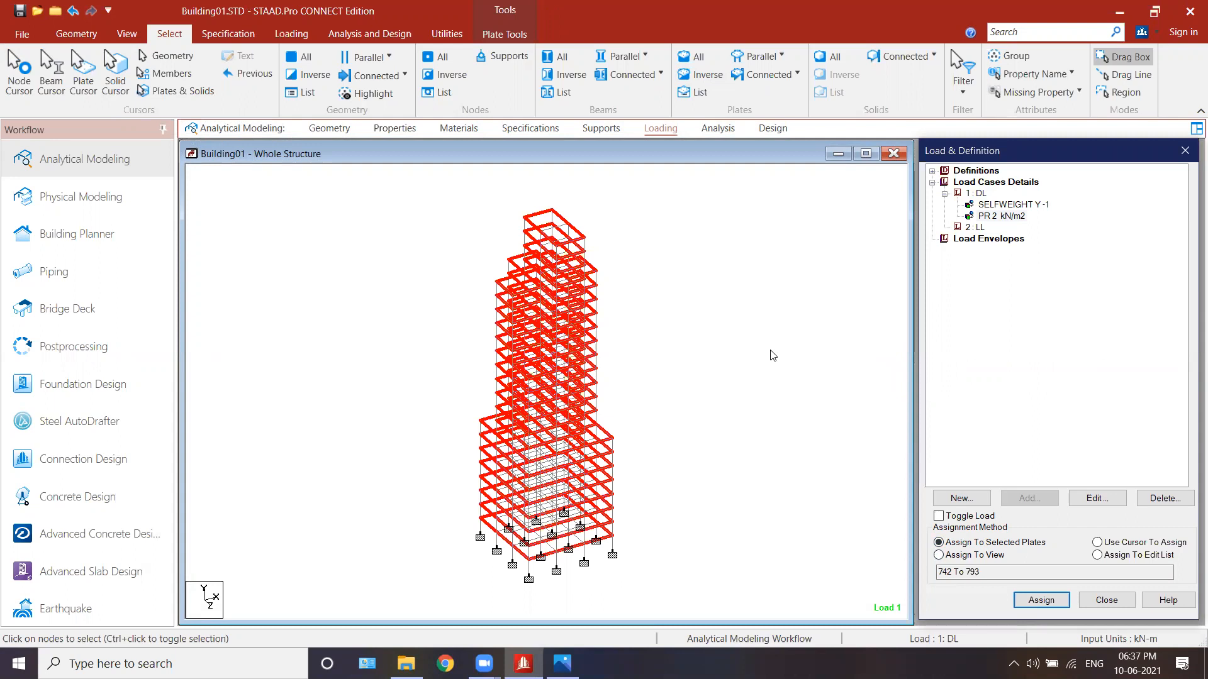
# - Set the diagram labels to always use the STAAD.Pro default label settings
pyautogui.rightClick(744, 407)
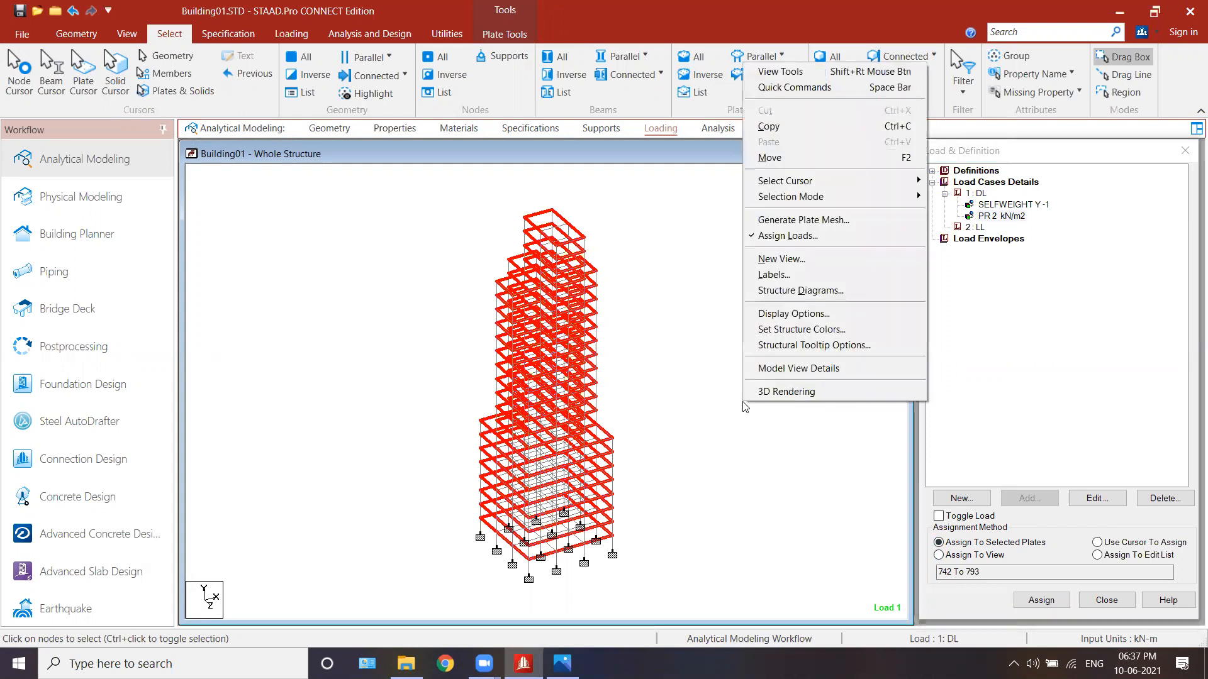
pyautogui.click(775, 275)
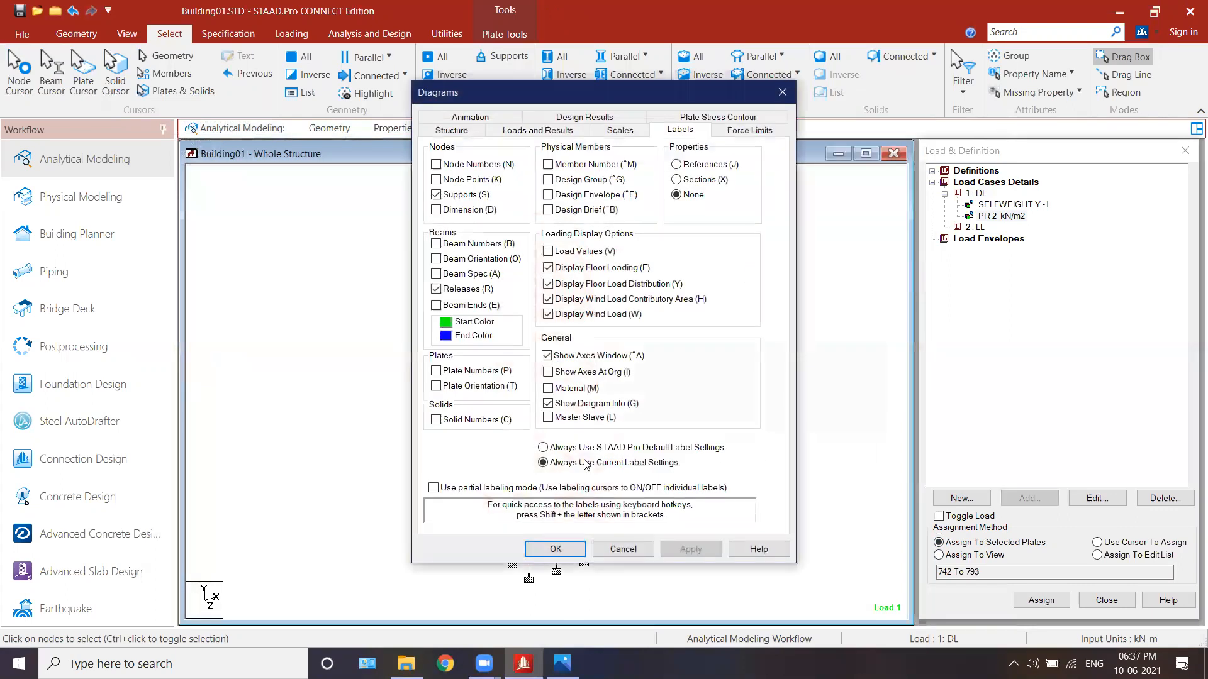
pyautogui.click(544, 448)
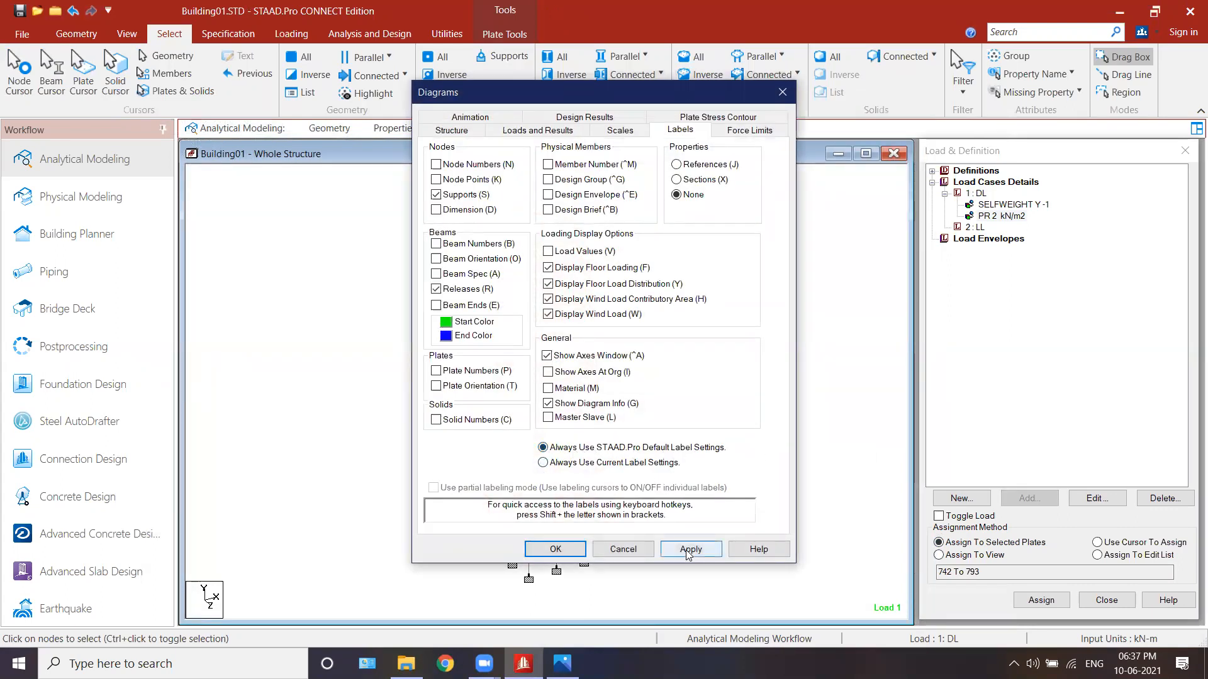
pyautogui.click(553, 549)
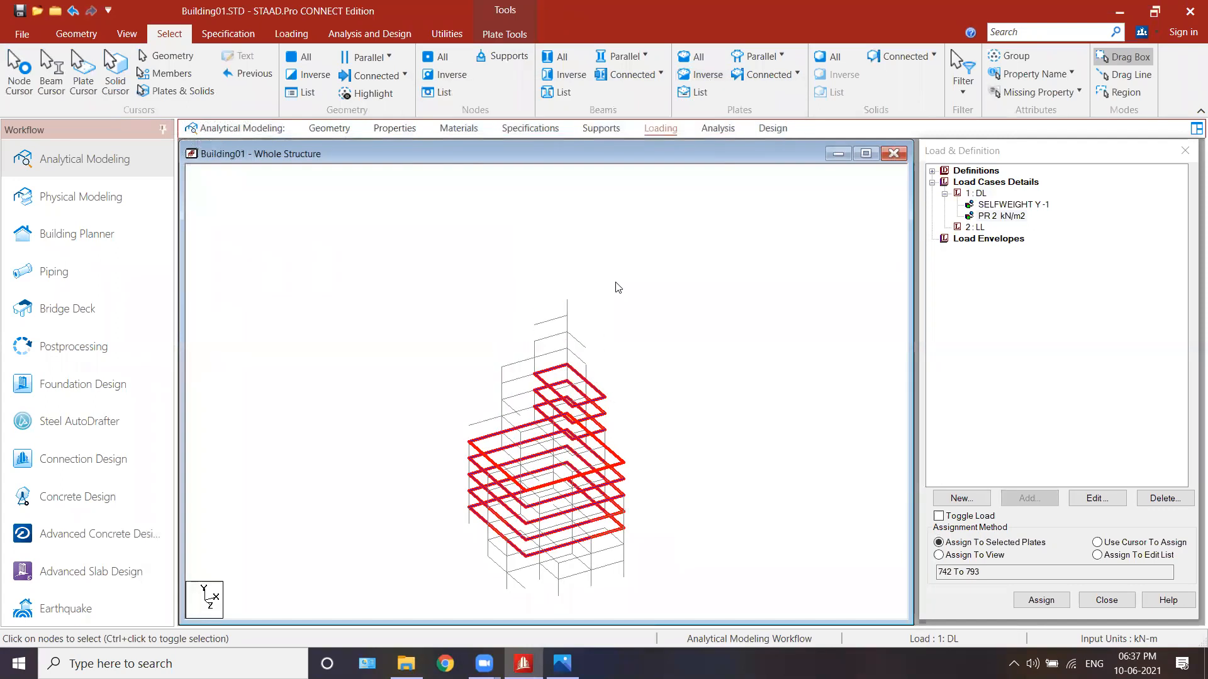
# - Select the plate pressure load under DL and save the modified structure
pyautogui.click(1002, 216)
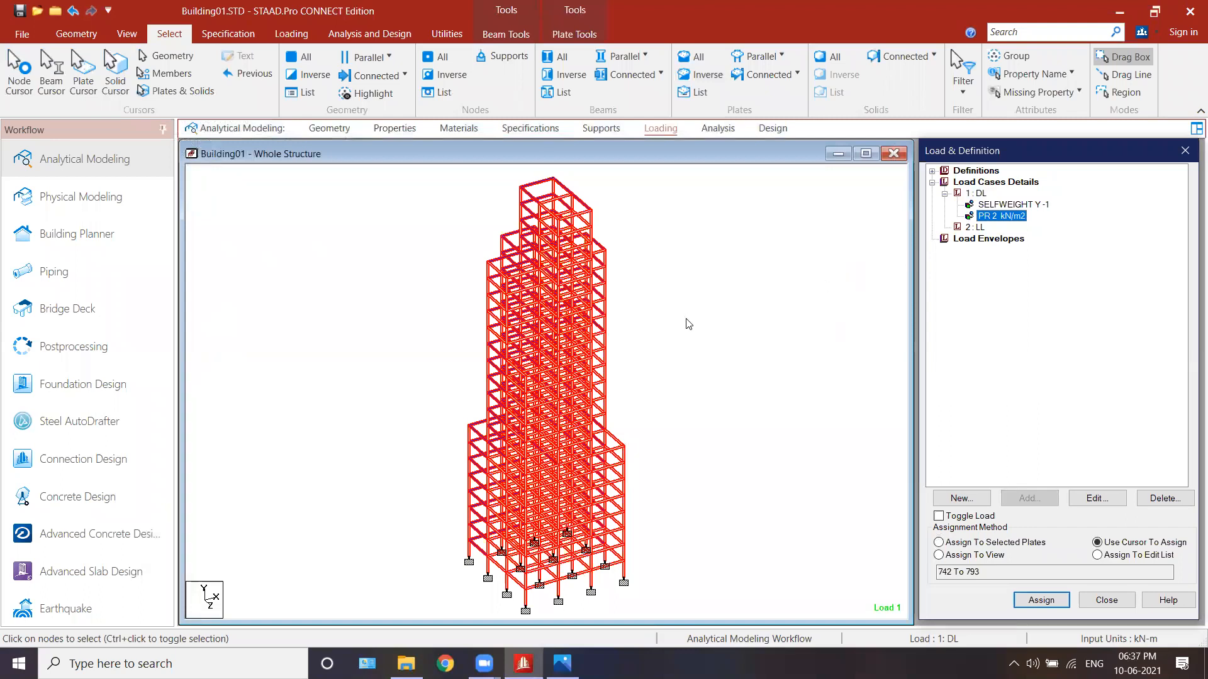
pyautogui.click(565, 230)
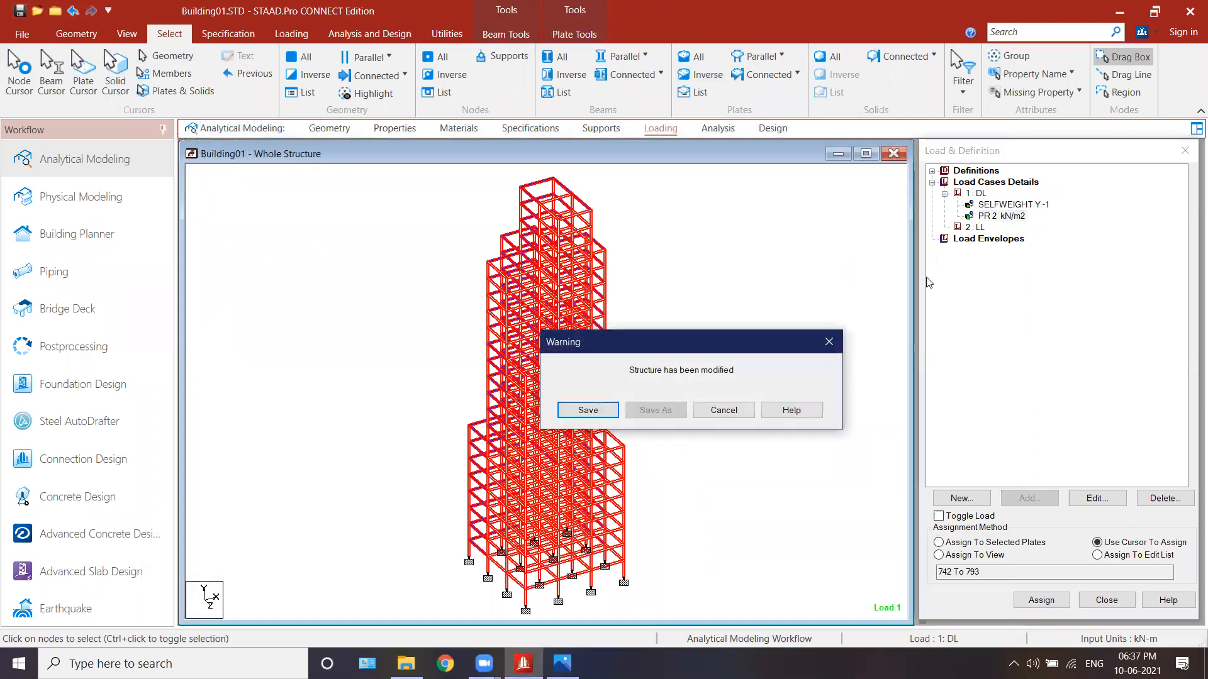
pyautogui.click(608, 415)
# - Change the DL plate pressure load to -2 kN/m2, keeping the Local Z direction
pyautogui.doubleClick(997, 217)
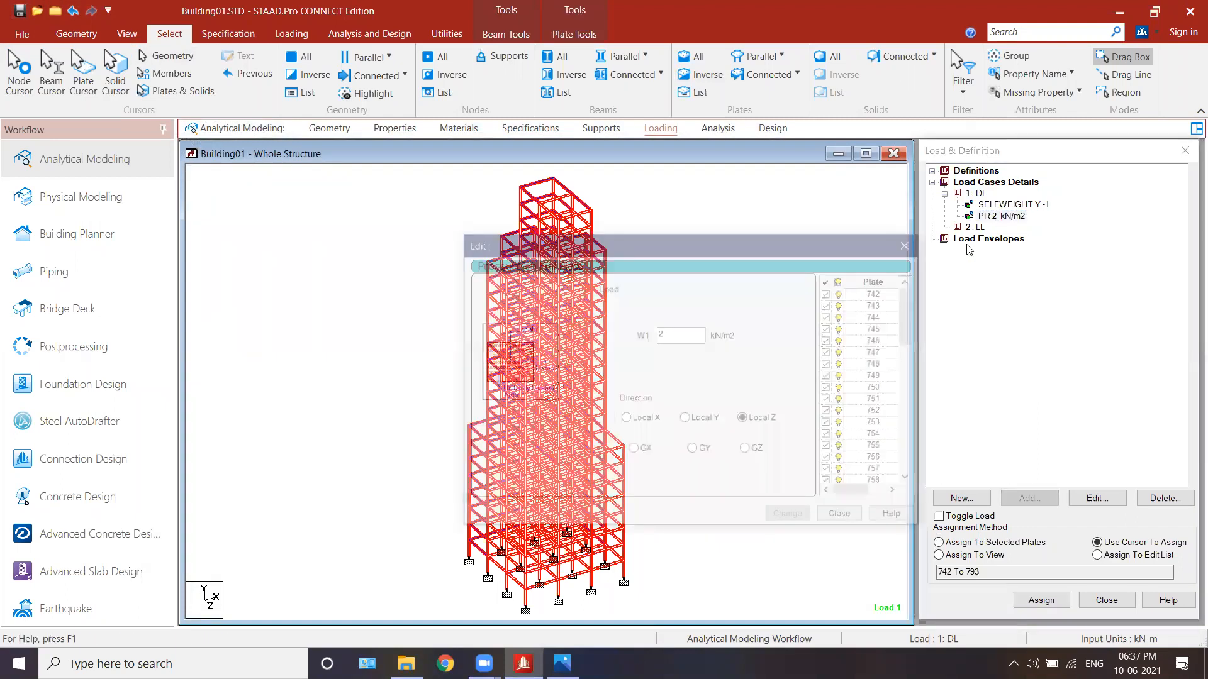
pyautogui.click(666, 334)
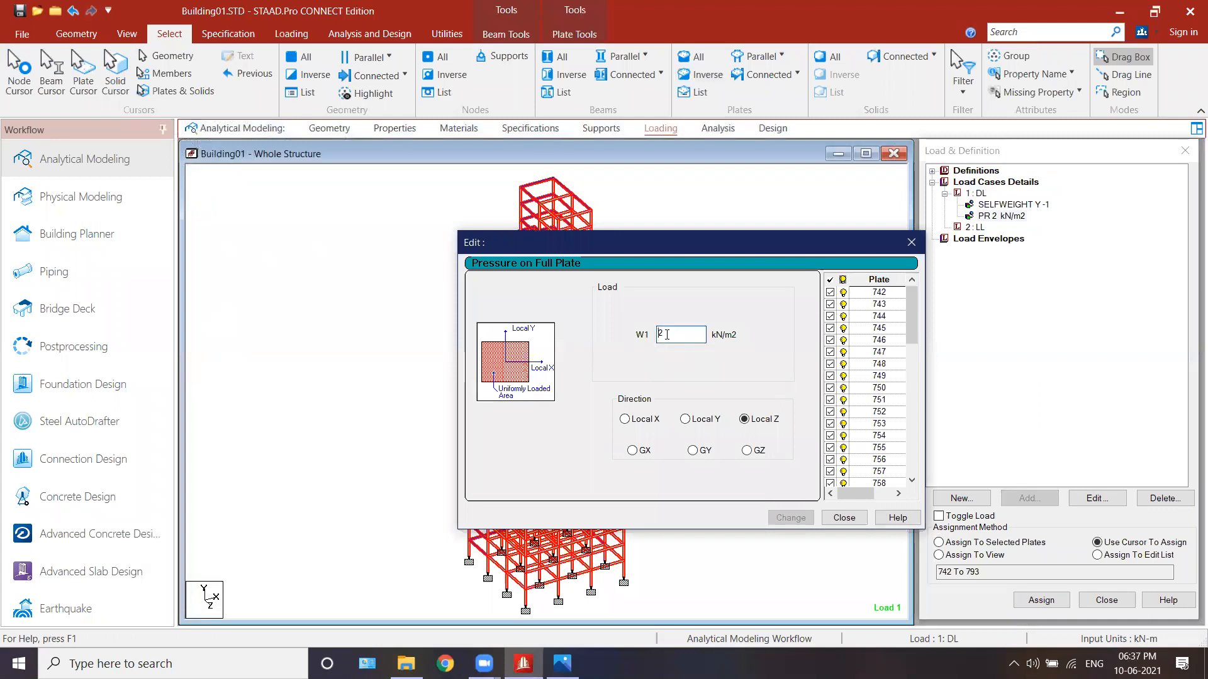
pyautogui.write('-')
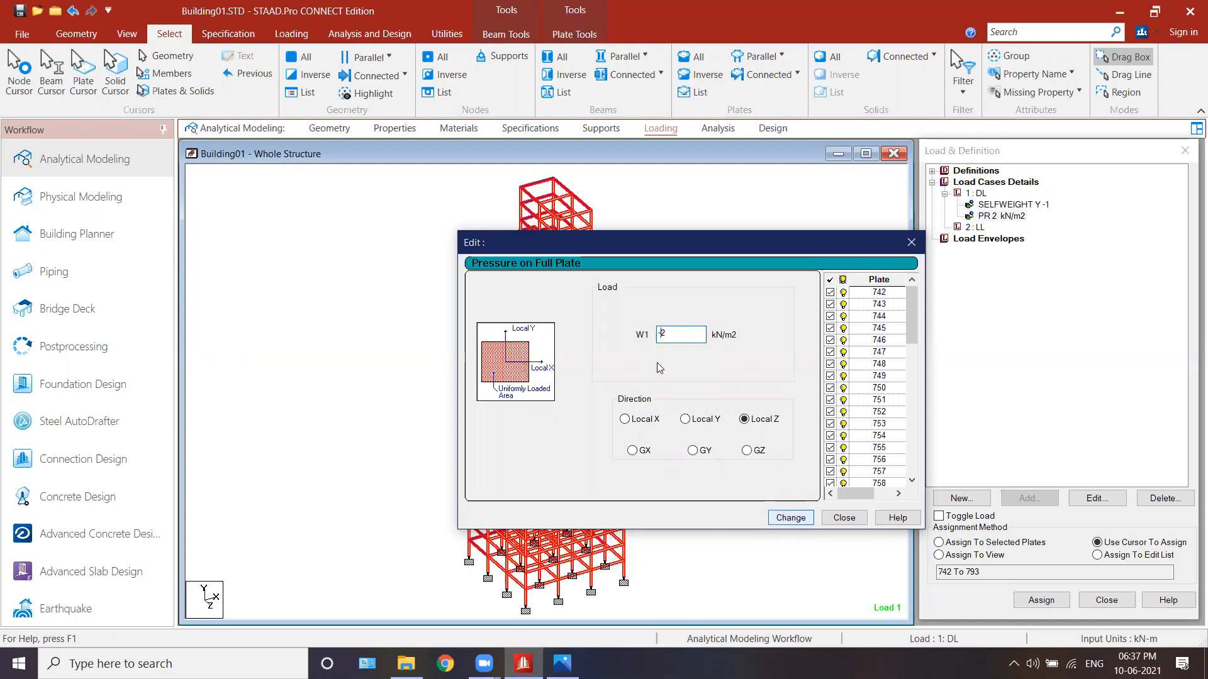
pyautogui.press('Return')
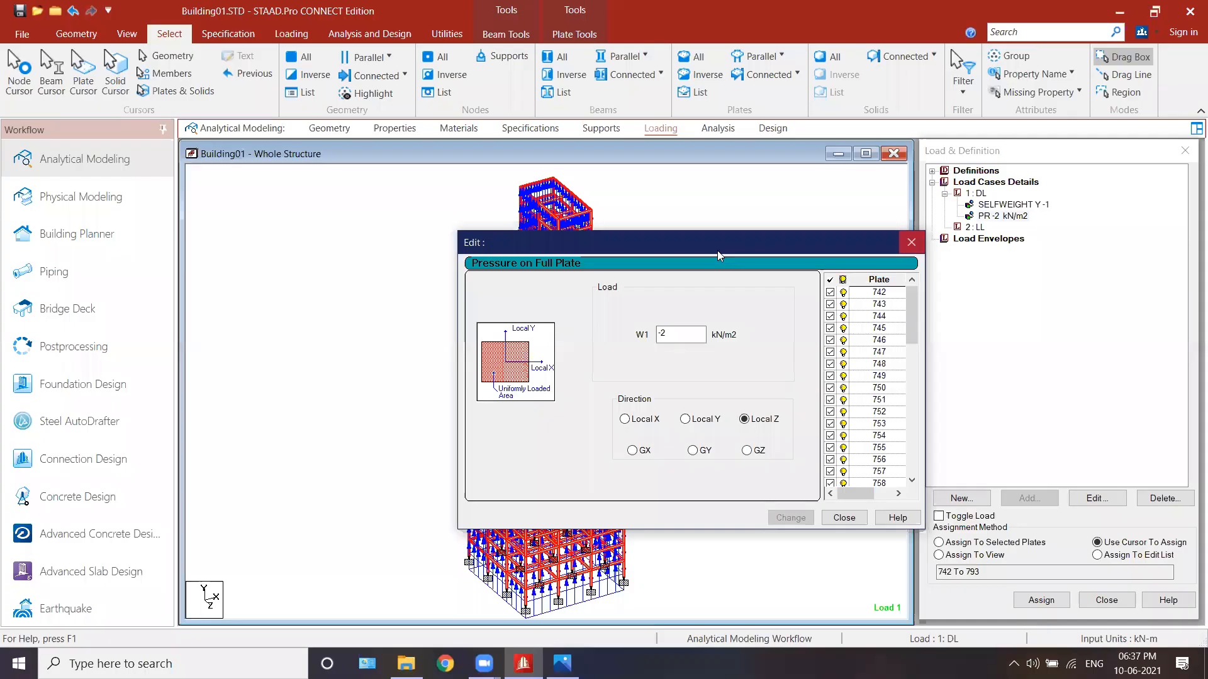
# - Change the DL plate pressure load to 2 kN/m2, keeping the Local Z direction, and clear the plate selection
pyautogui.moveTo(717, 250); pyautogui.dragTo(947, 217)
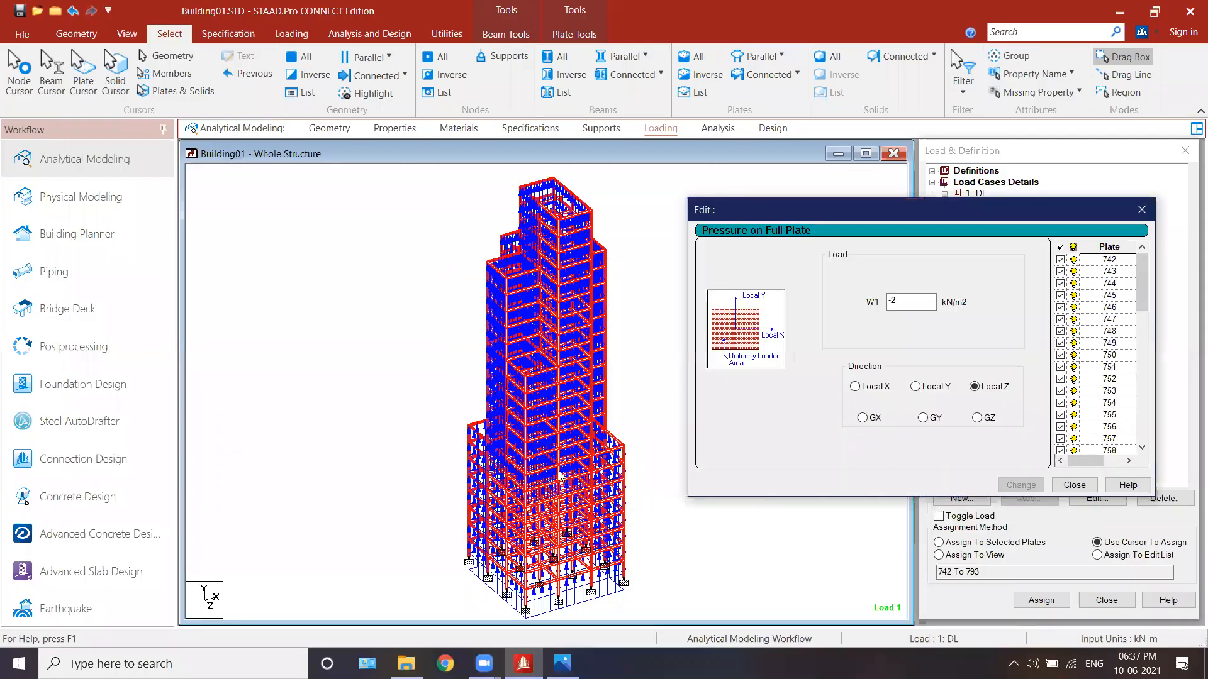
pyautogui.moveTo(893, 302); pyautogui.dragTo(877, 305)
pyautogui.press('BackSpace')
pyautogui.click(1028, 489)
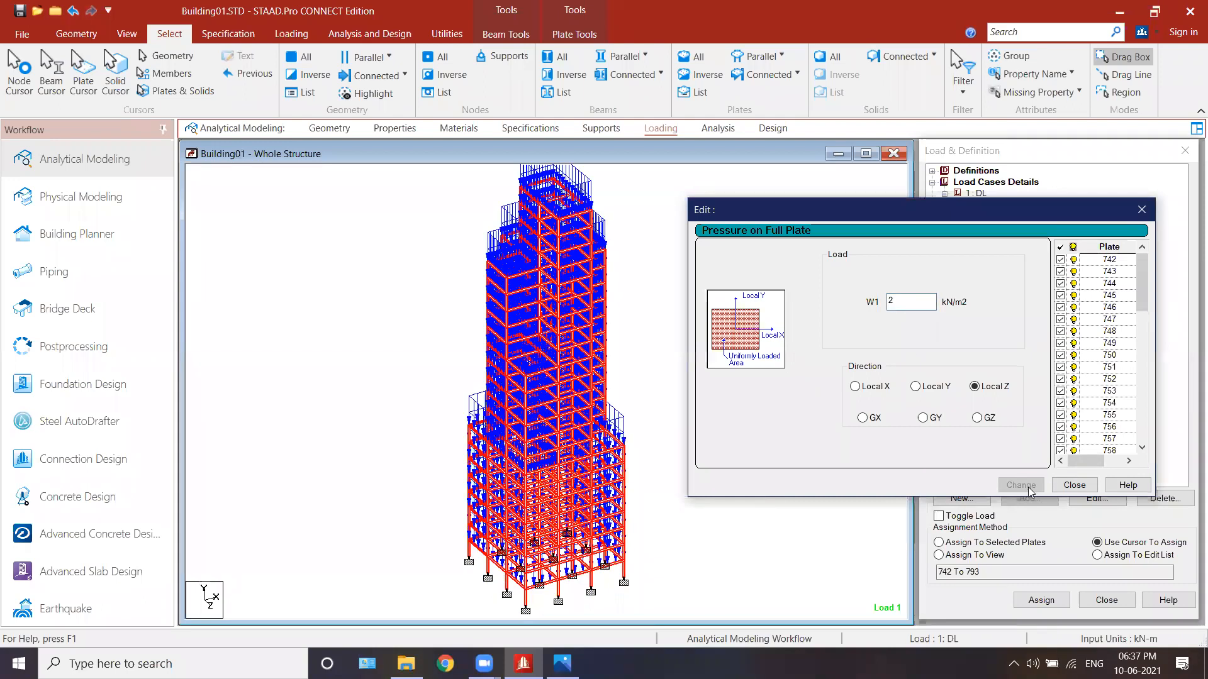
pyautogui.click(1070, 487)
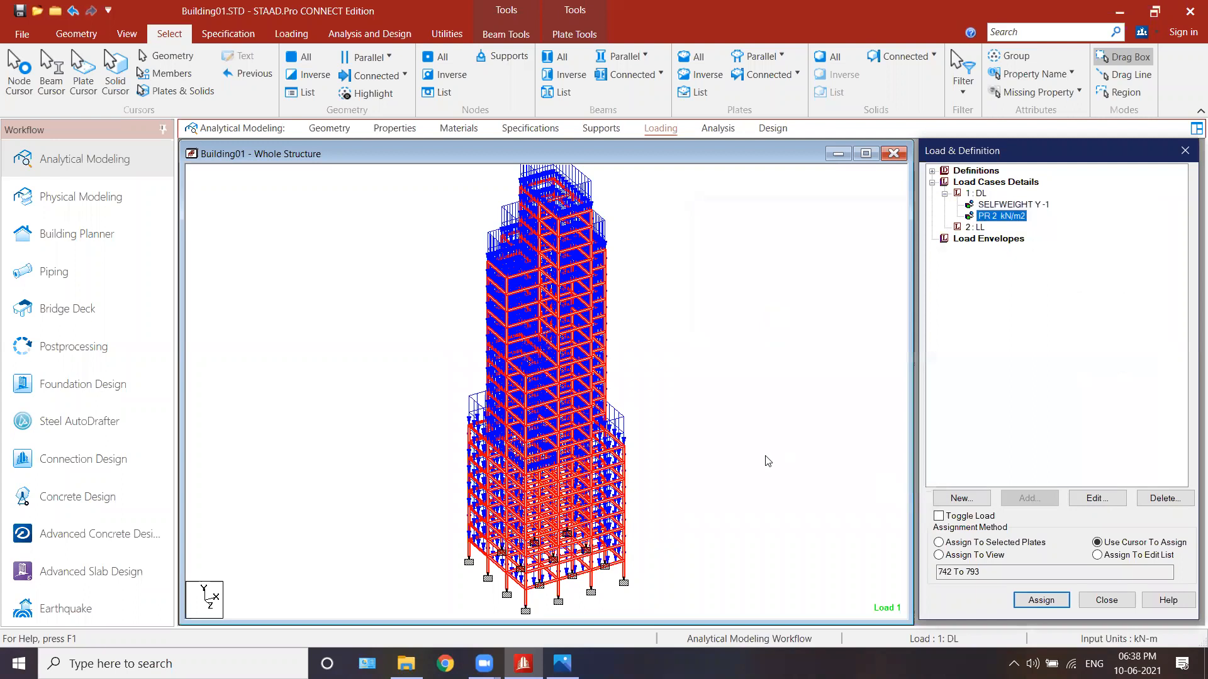
pyautogui.scroll(1, 558, 372)
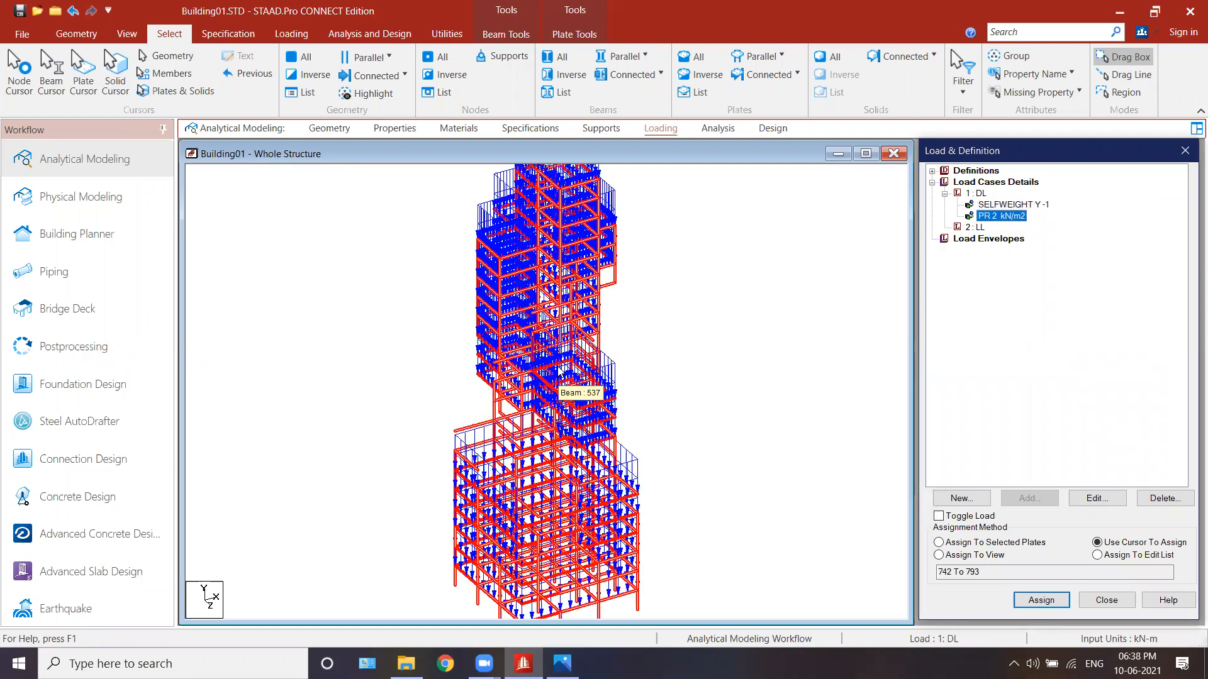
pyautogui.scroll(-1, 558, 372)
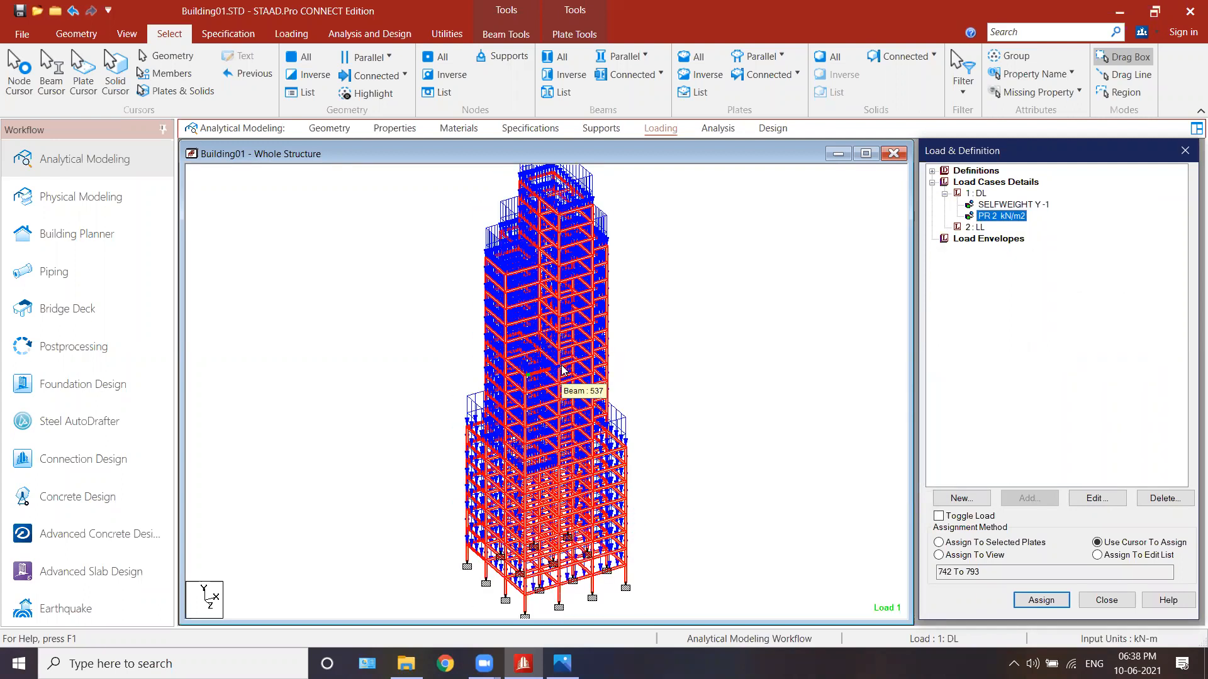
pyautogui.click(731, 342)
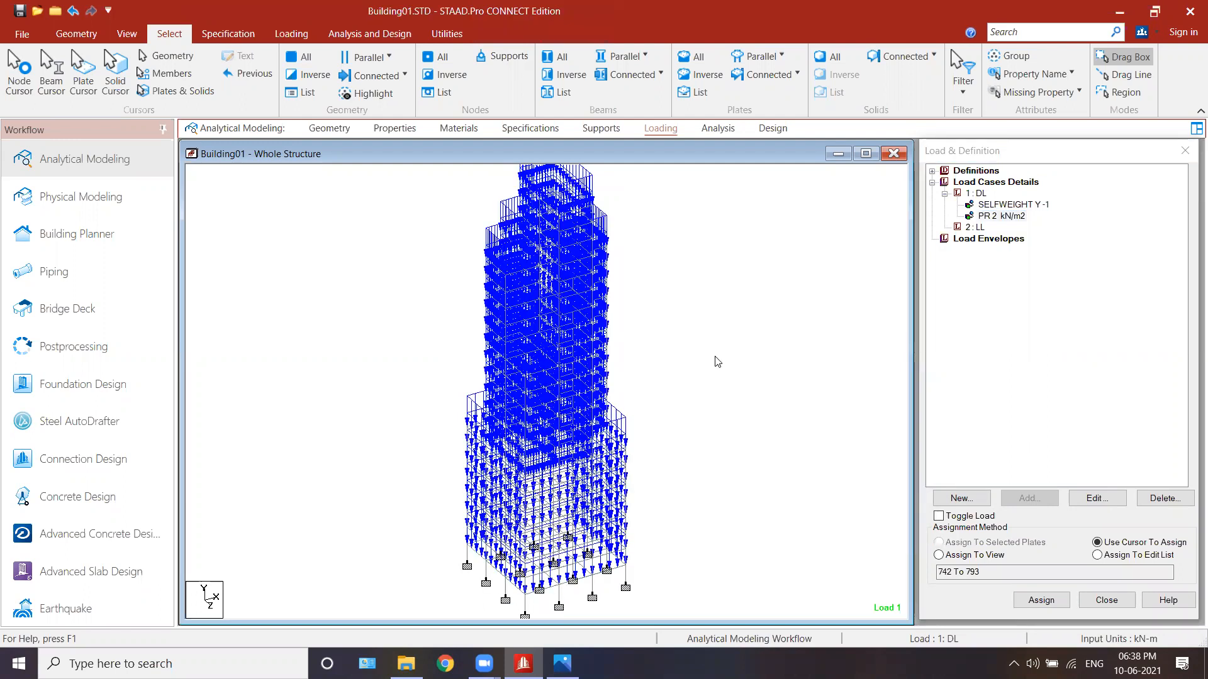
# - Collapse the DL load case and make the LL load case active
pyautogui.click(601, 413)
pyautogui.click(985, 214)
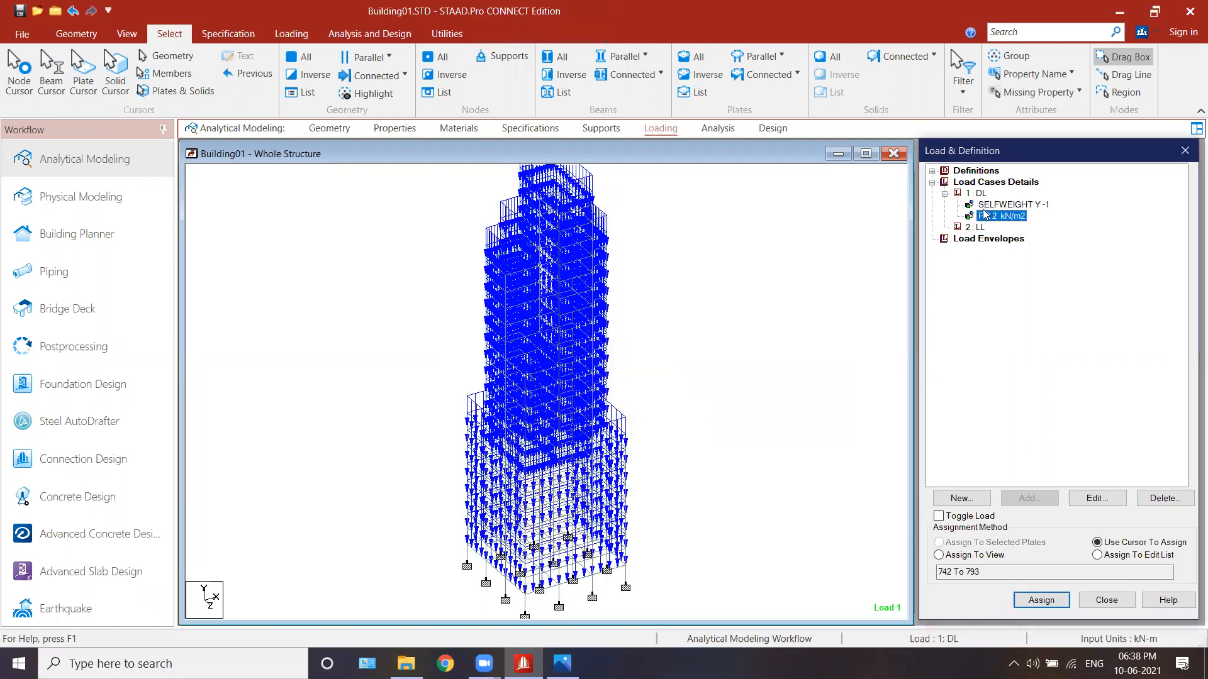
pyautogui.click(945, 194)
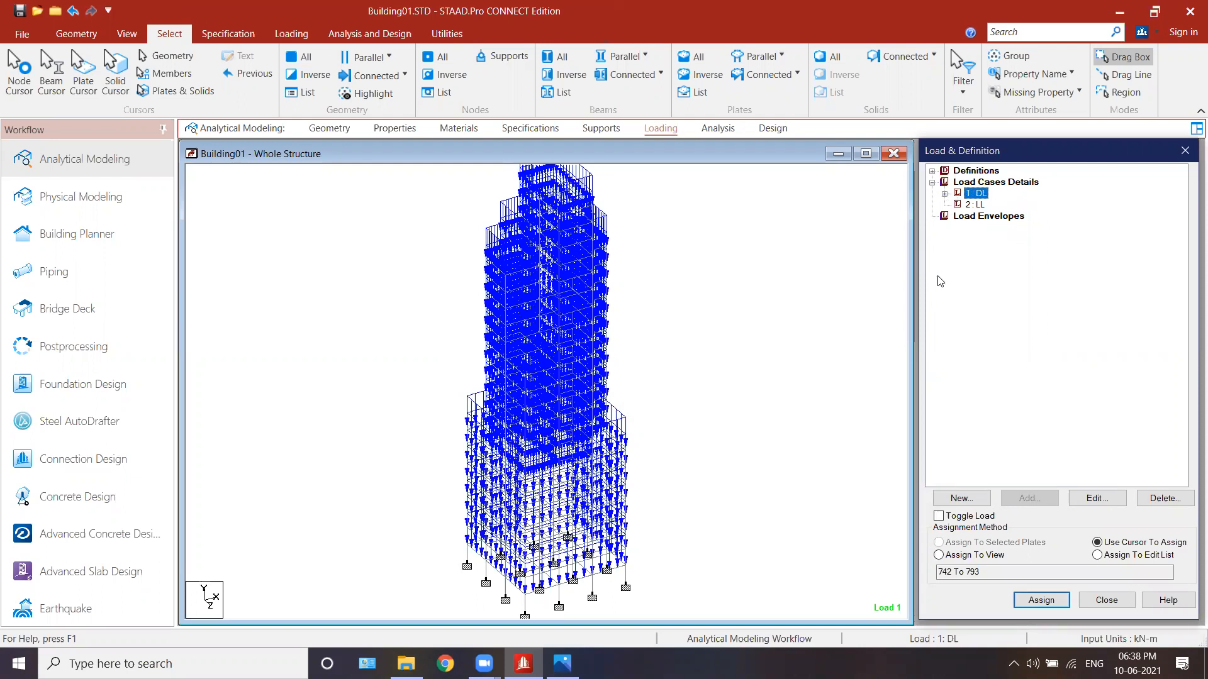
pyautogui.click(977, 205)
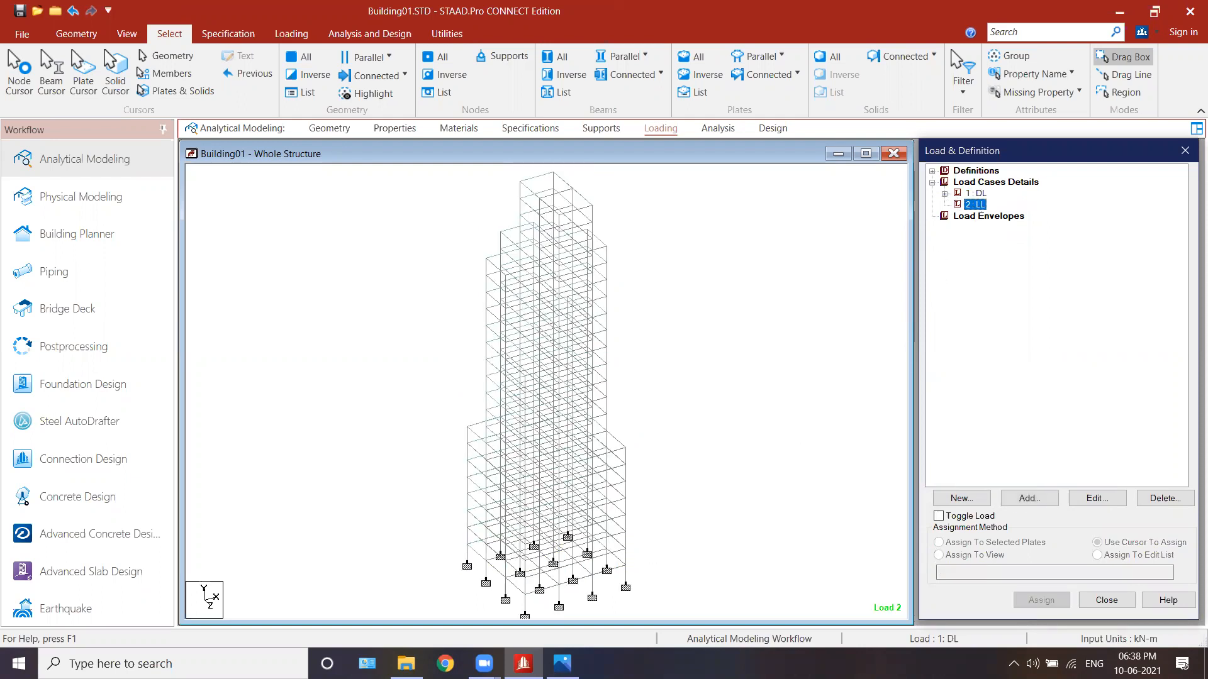
# - Switch to Project.png in Photos, examine the live load specified for each storey group, and return to STAAD.Pro
pyautogui.click(562, 664)
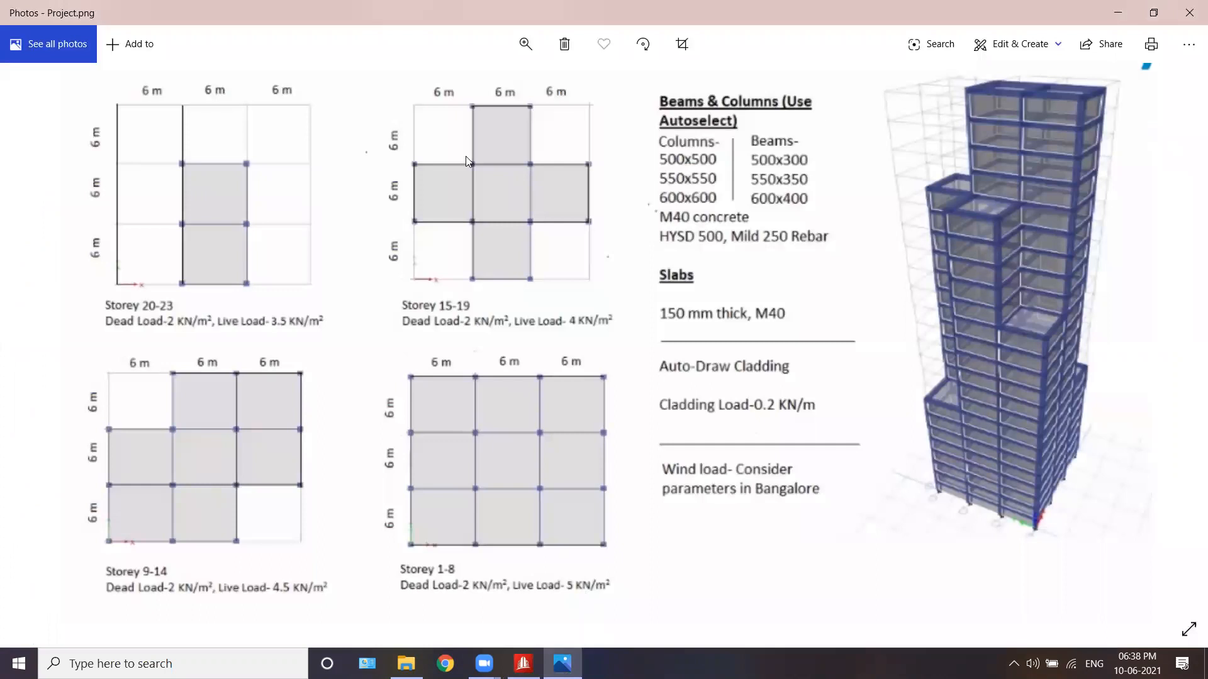
pyautogui.moveTo(566, 557)
pyautogui.mouseDown()
pyautogui.moveTo(585, 559)
pyautogui.moveTo(555, 557)
pyautogui.mouseUp()
pyautogui.moveTo(286, 570)
pyautogui.mouseDown()
pyautogui.moveTo(309, 563)
pyautogui.moveTo(277, 568)
pyautogui.mouseUp()
pyautogui.moveTo(572, 293)
pyautogui.mouseDown()
pyautogui.moveTo(581, 286)
pyautogui.moveTo(565, 294)
pyautogui.mouseUp()
pyautogui.moveTo(278, 289); pyautogui.dragTo(259, 300)
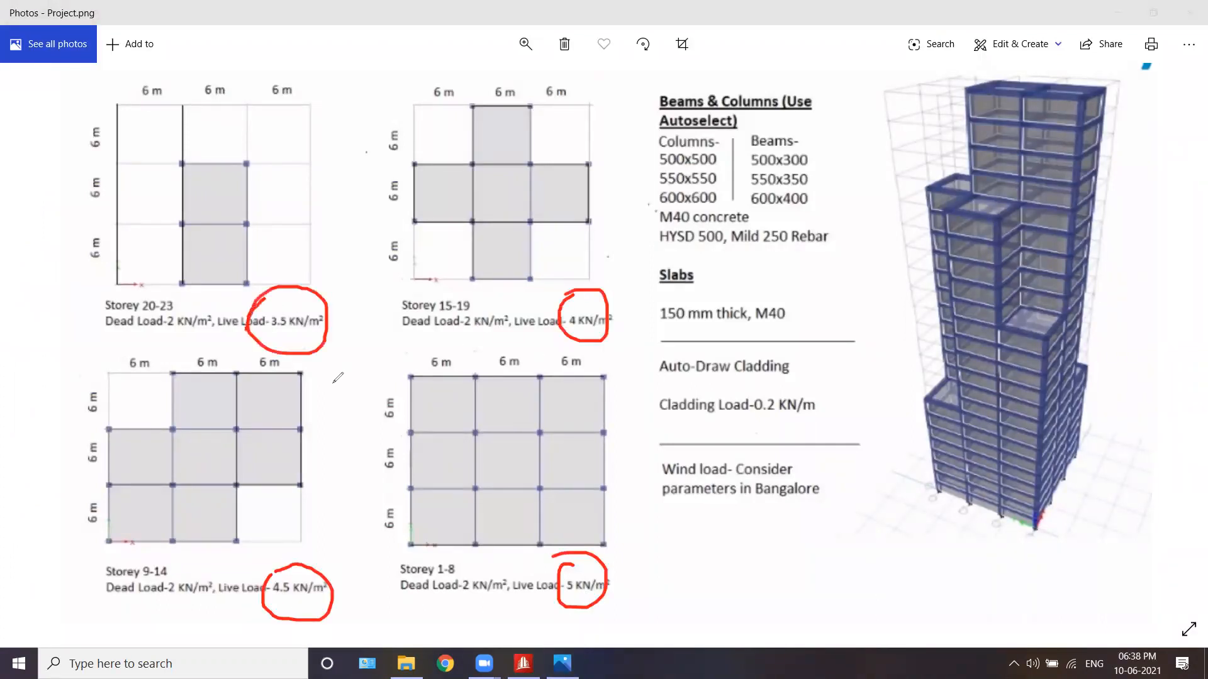
pyautogui.click(782, 63)
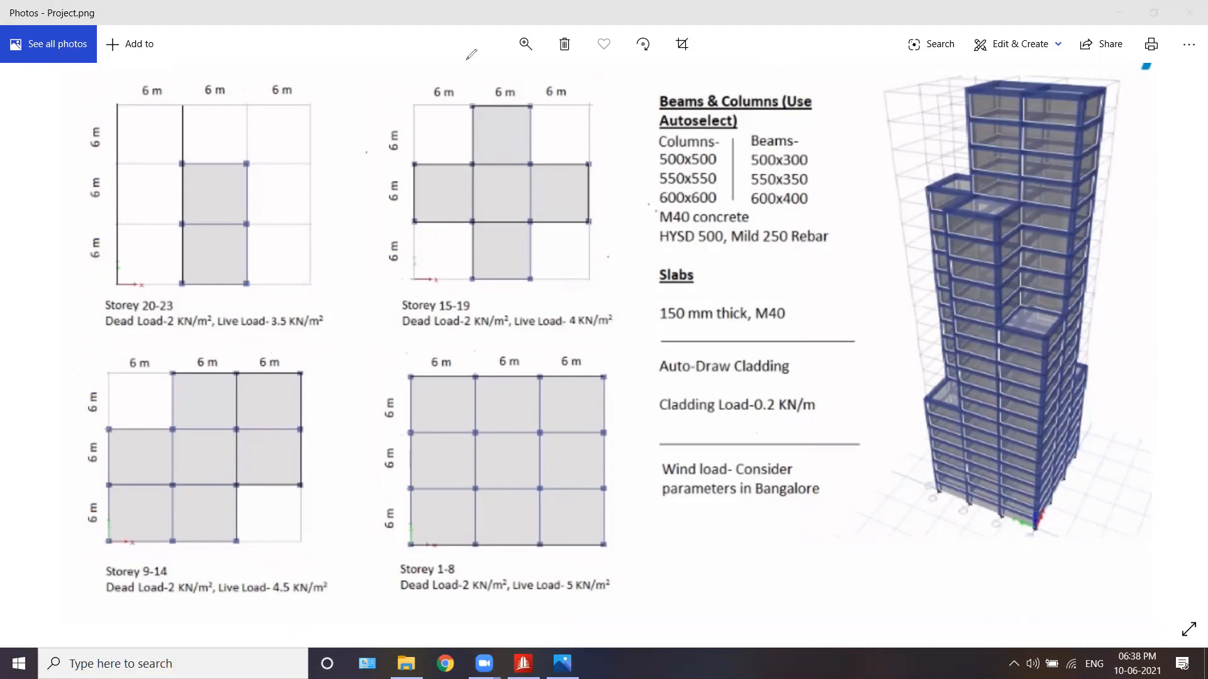
pyautogui.click(522, 664)
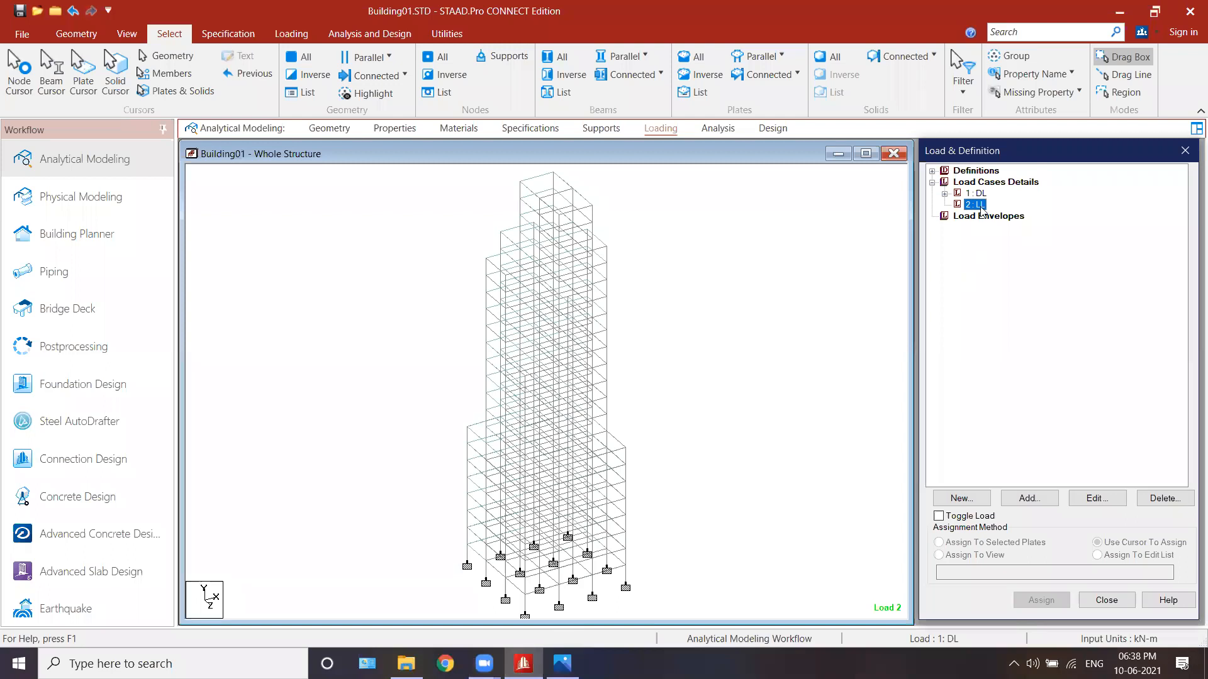
# - Add a full-plate pressure load of 5 kN/m2 in the Local Z direction under the LL load case
pyautogui.click(1044, 499)
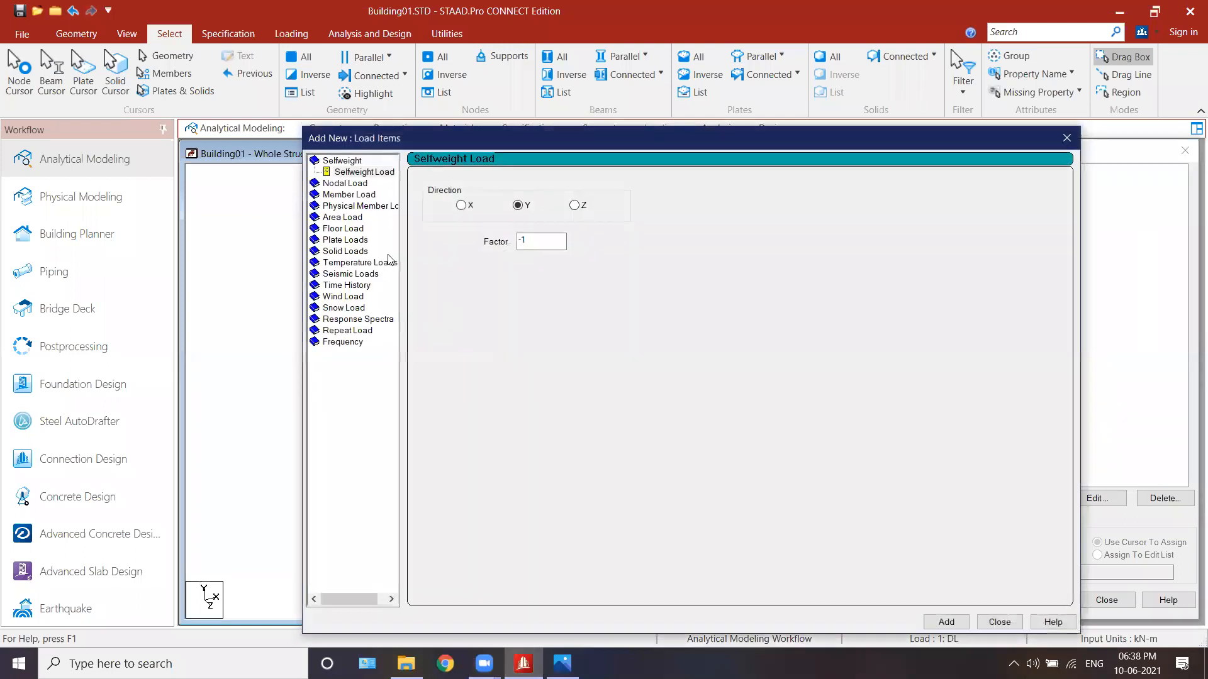
pyautogui.click(345, 239)
pyautogui.doubleClick(623, 230)
pyautogui.write('5')
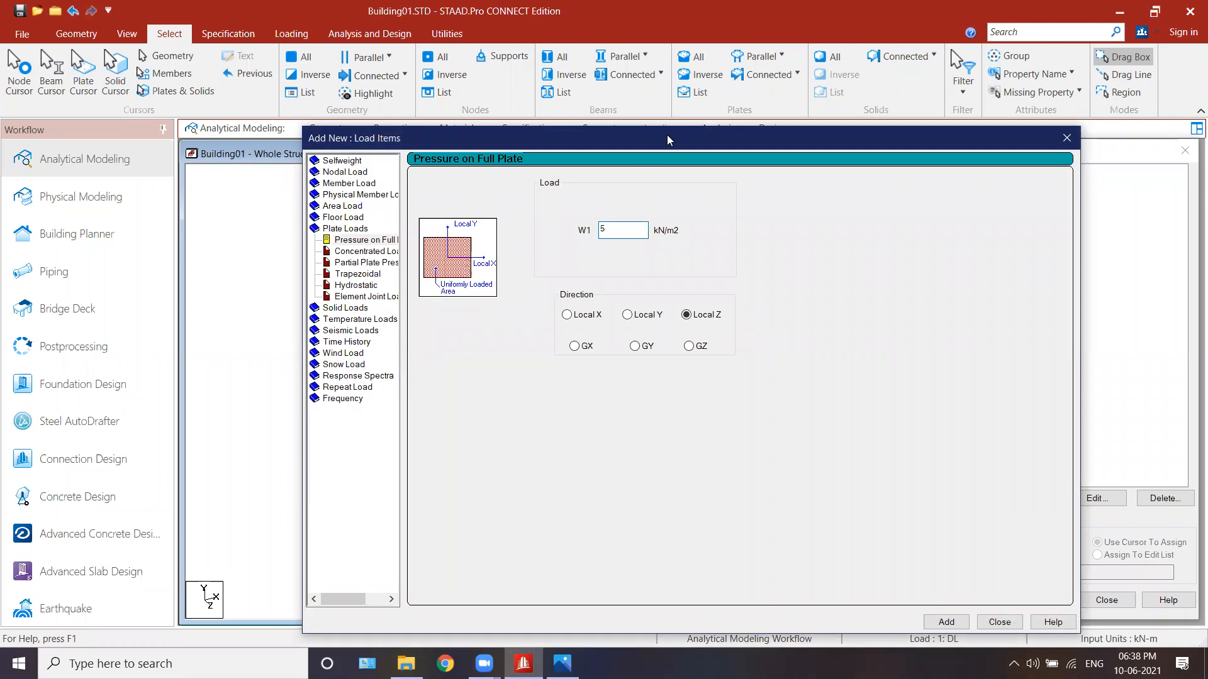
pyautogui.moveTo(668, 139); pyautogui.dragTo(467, 92)
pyautogui.click(745, 575)
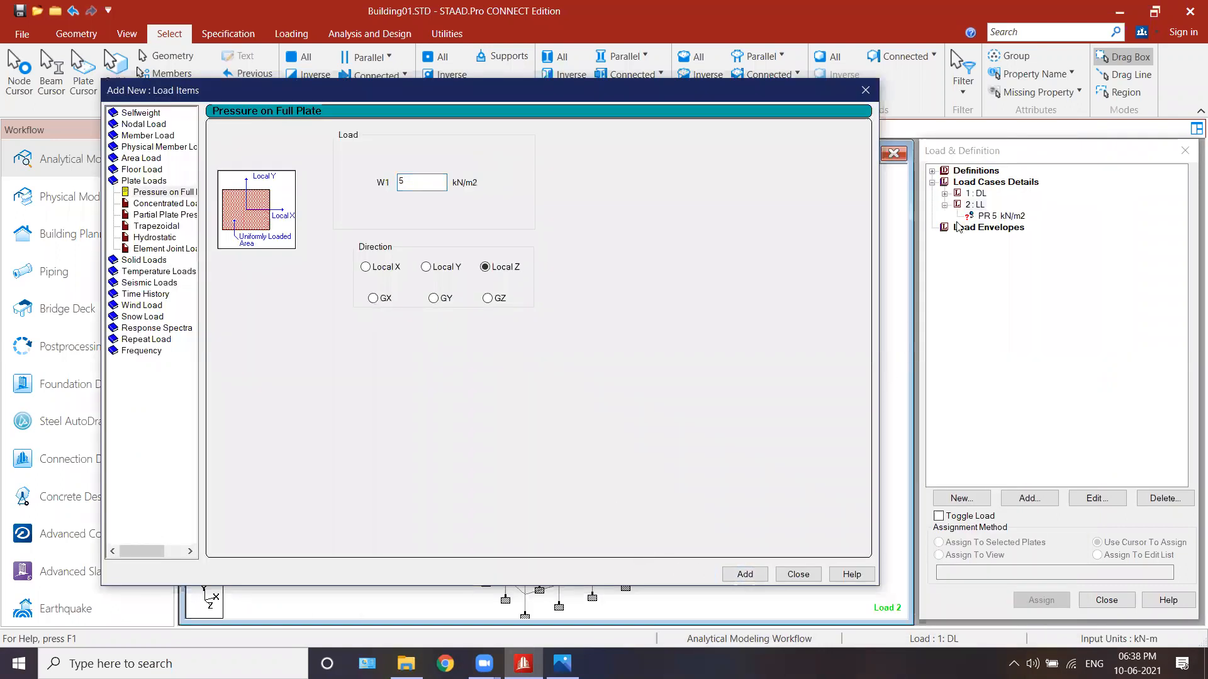
# - Add three more Local Z full-plate pressure loads of 4.5, 4 and 3.5 kN/m2 under LL
pyautogui.moveTo(424, 181); pyautogui.dragTo(358, 181)
pyautogui.write('4.')
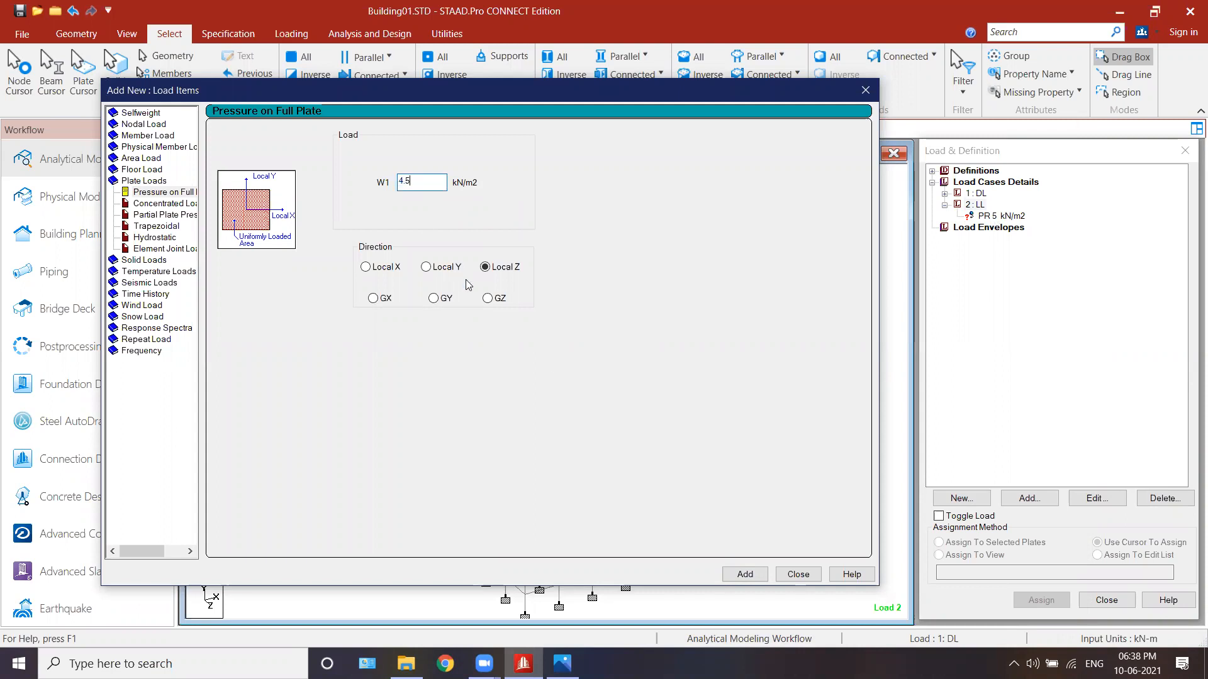
pyautogui.click(737, 575)
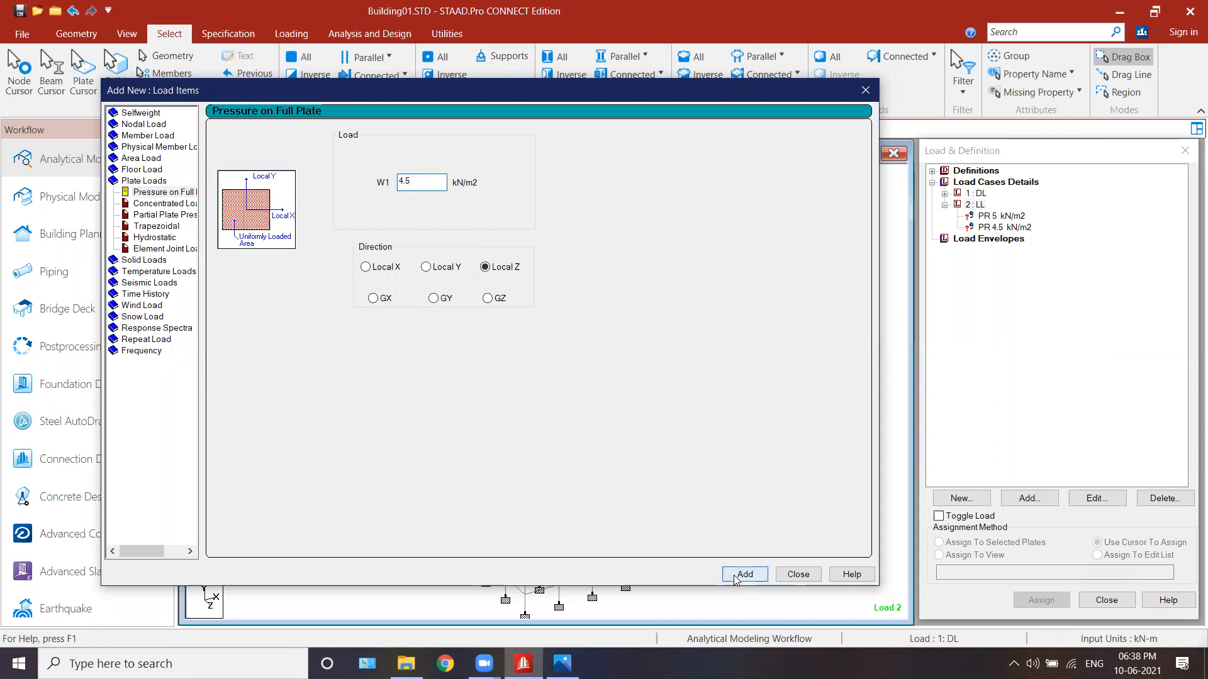
pyautogui.moveTo(441, 183); pyautogui.dragTo(357, 192)
pyautogui.write('4')
pyautogui.click(741, 575)
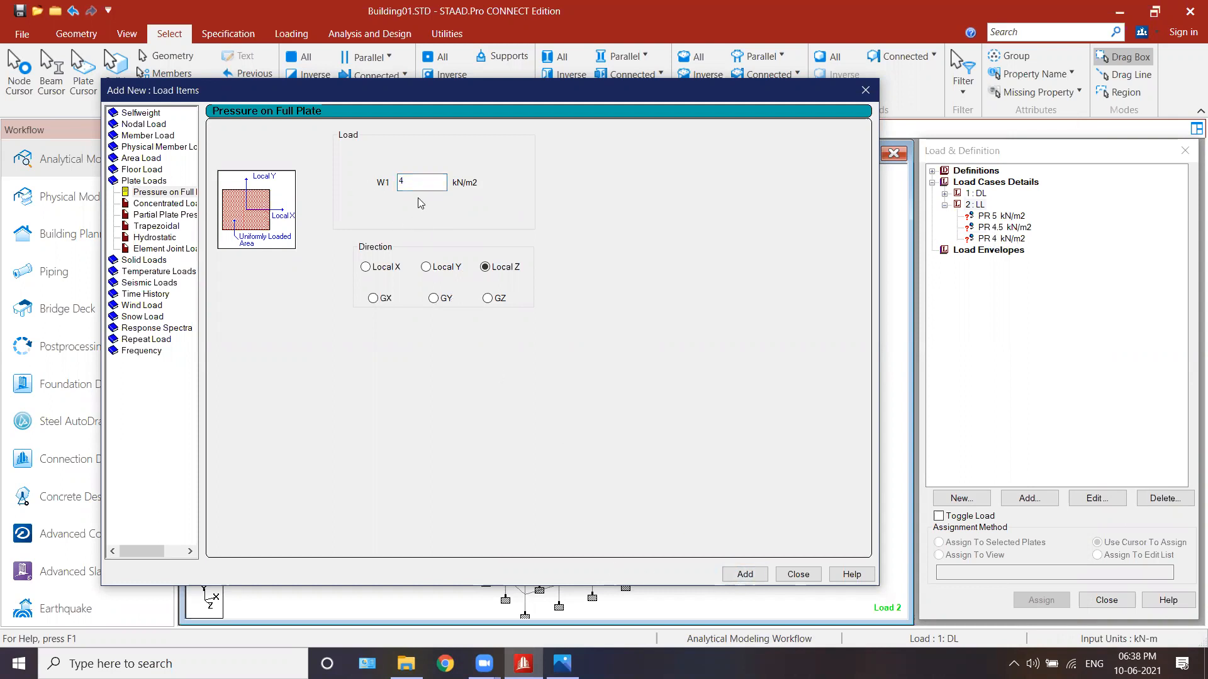
pyautogui.write('3.5')
pyautogui.click(741, 574)
pyautogui.click(797, 574)
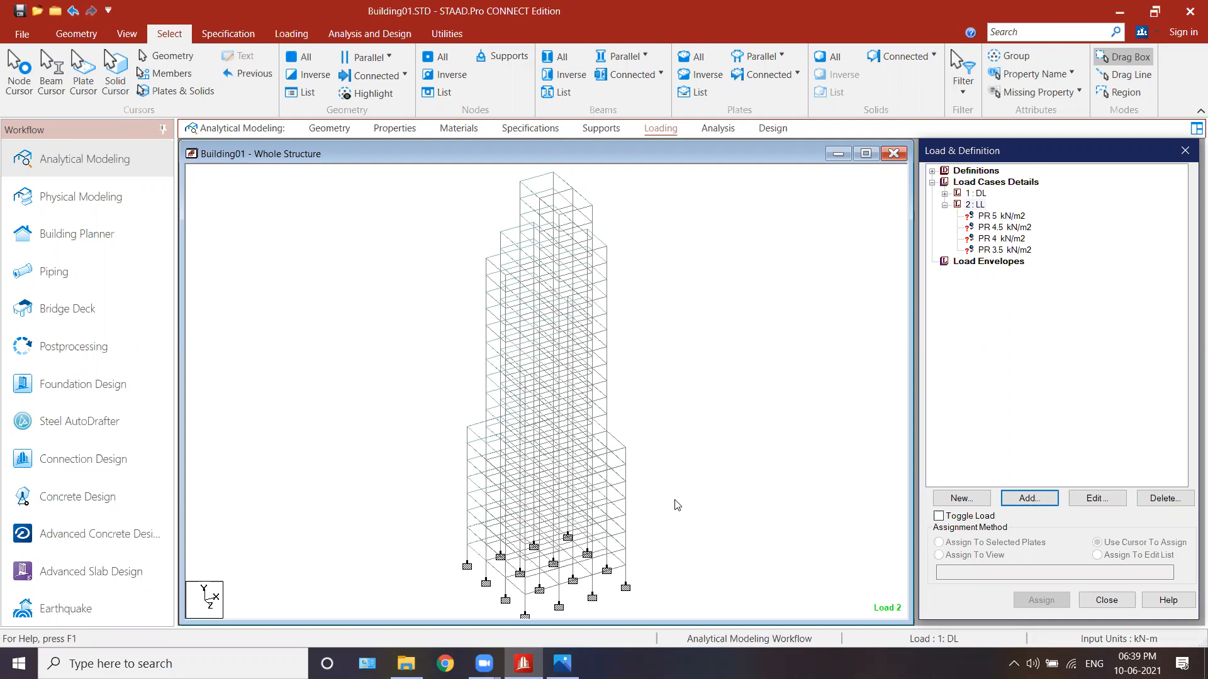
# - Open the list for selecting plates by number
pyautogui.moveTo(694, 506); pyautogui.dragTo(689, 484, button='middle')
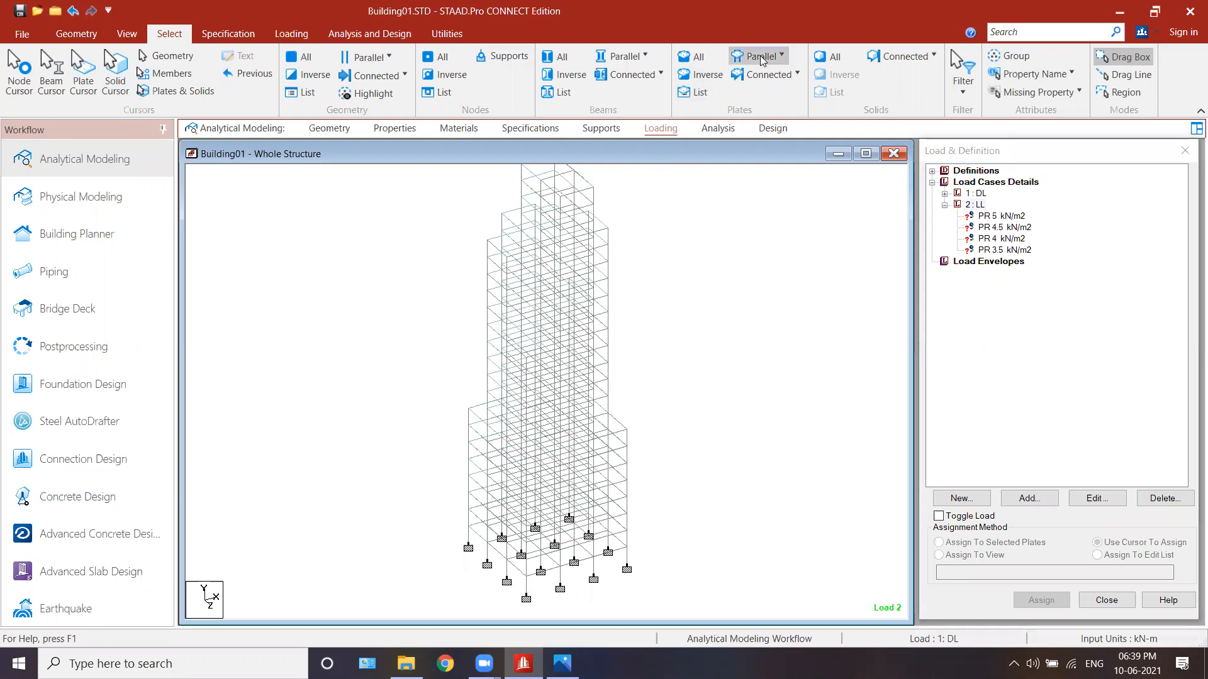
pyautogui.click(708, 92)
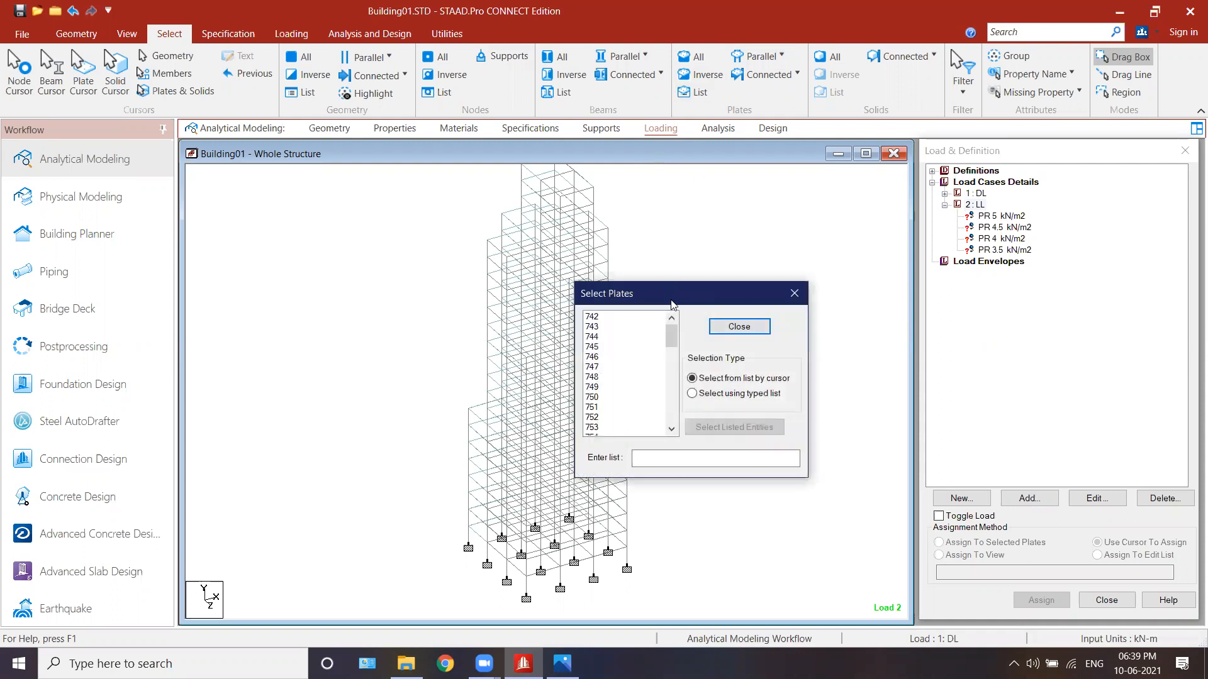
pyautogui.click(673, 282)
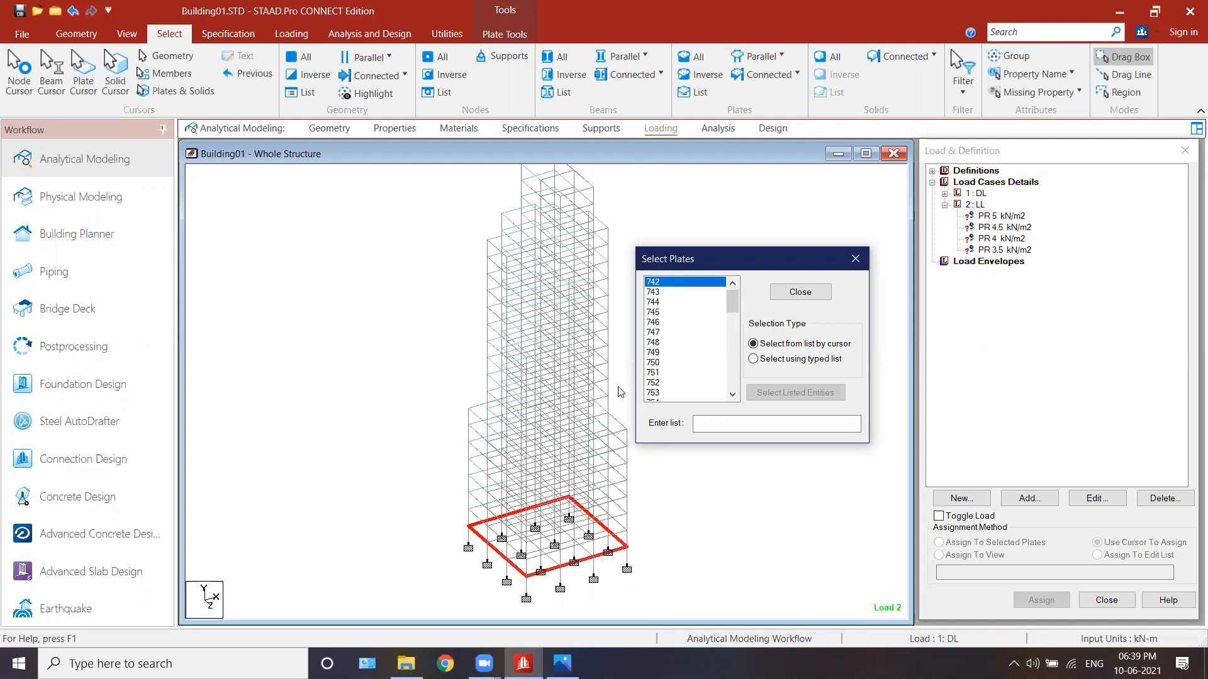
pyautogui.click(656, 292)
pyautogui.click(656, 302)
pyautogui.click(658, 312)
pyautogui.click(659, 332)
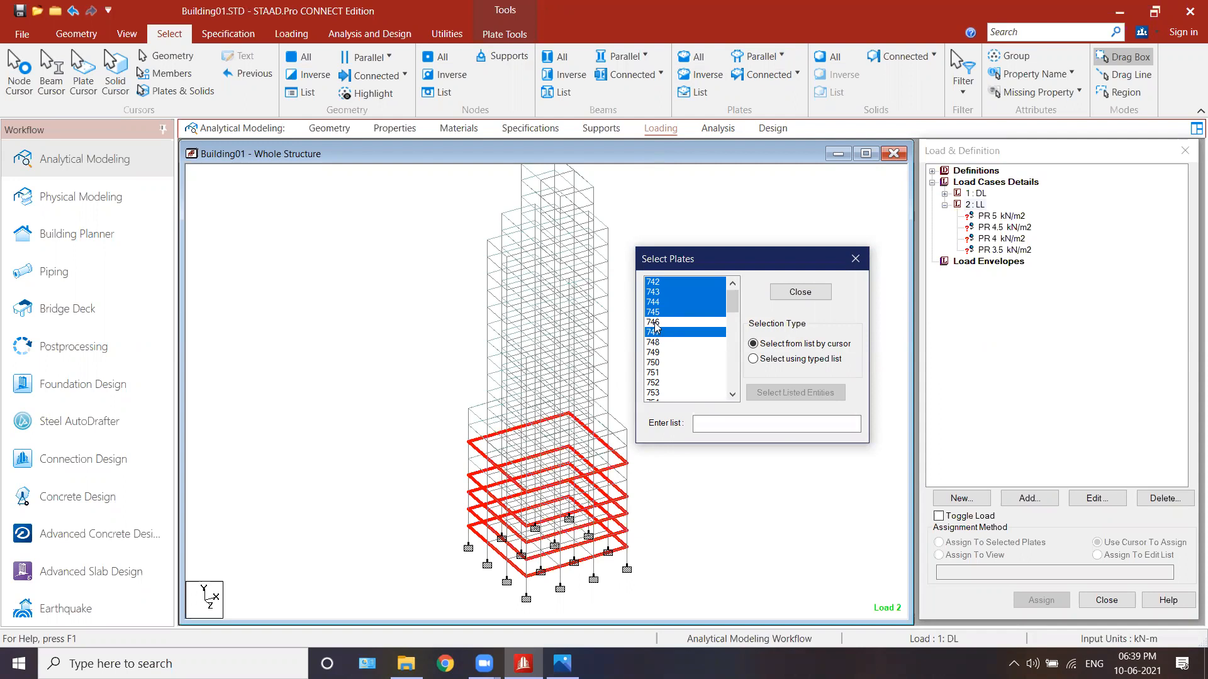
pyautogui.click(654, 322)
# - Select plates 742 to 749, the slabs of the lowest eight storeys, and close the plate list
pyautogui.click(660, 283)
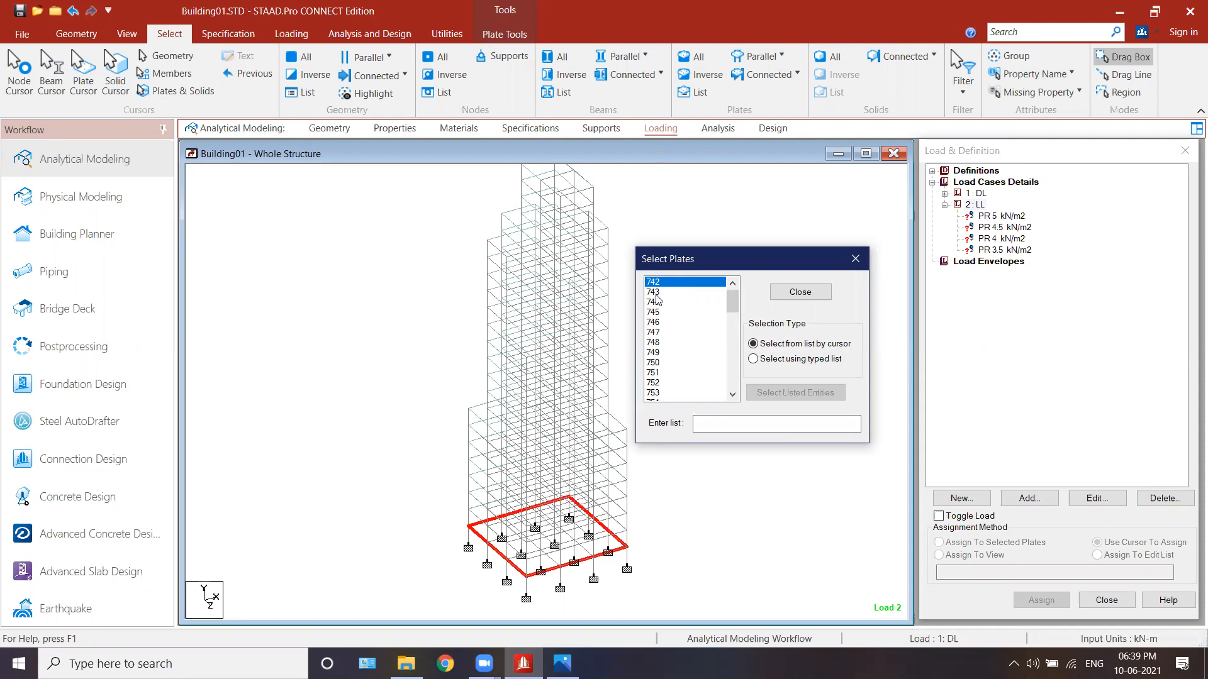
pyautogui.moveTo(656, 295); pyautogui.dragTo(661, 356)
pyautogui.click(800, 293)
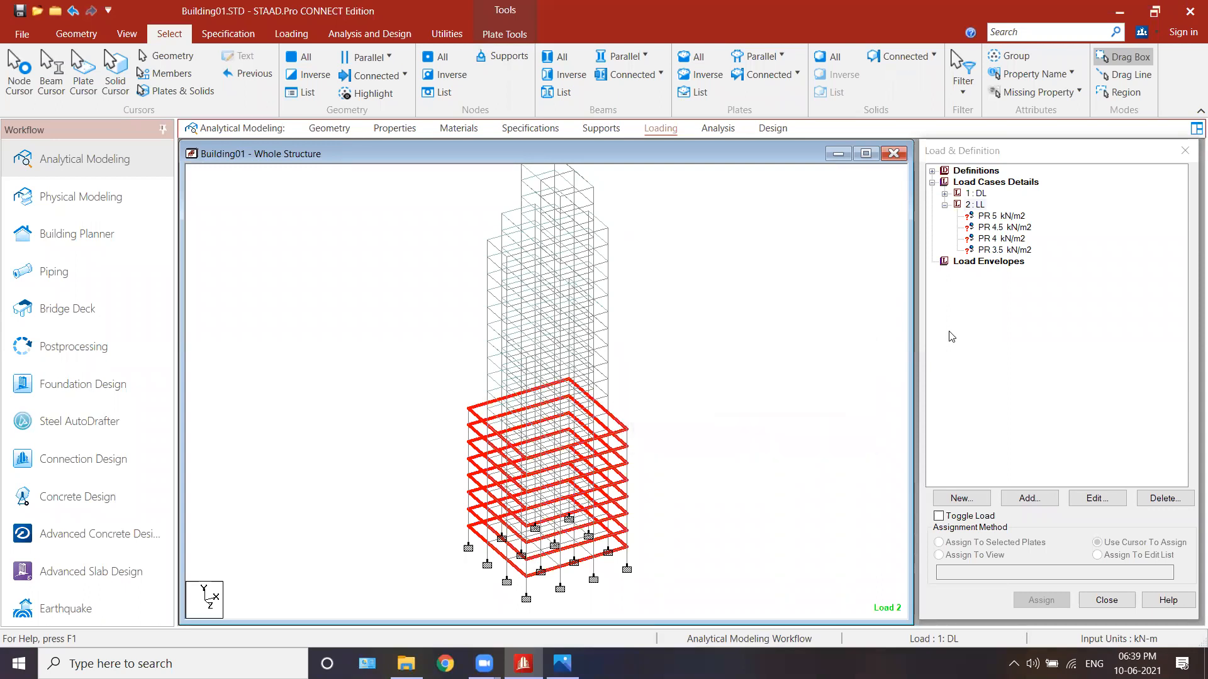
# - Assign the 5 kN/m2 LL pressure load to the selected plates and clear the selection
pyautogui.click(999, 217)
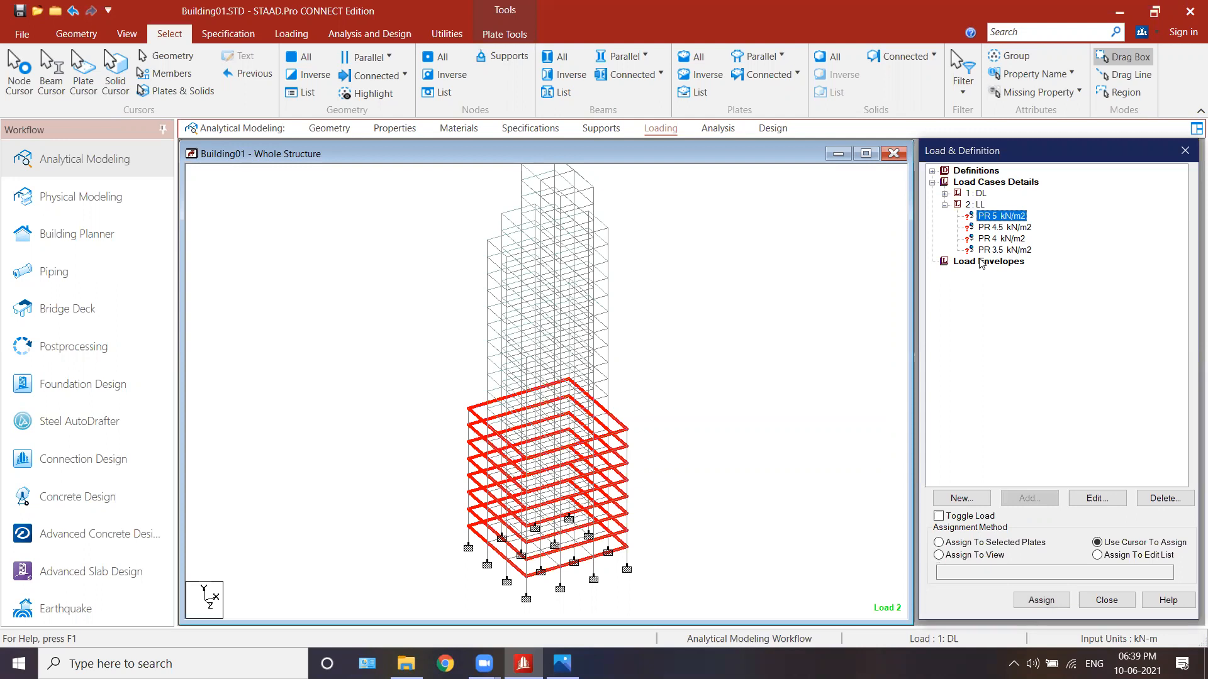
pyautogui.click(978, 542)
pyautogui.click(1034, 605)
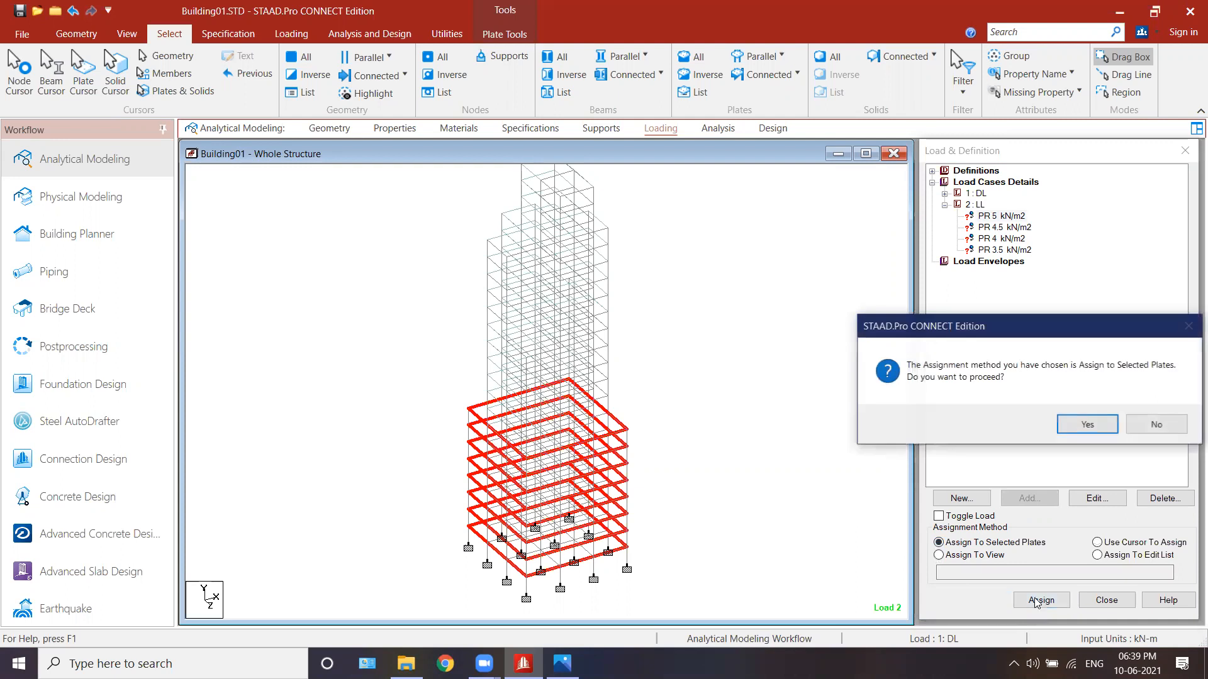
pyautogui.click(1003, 424)
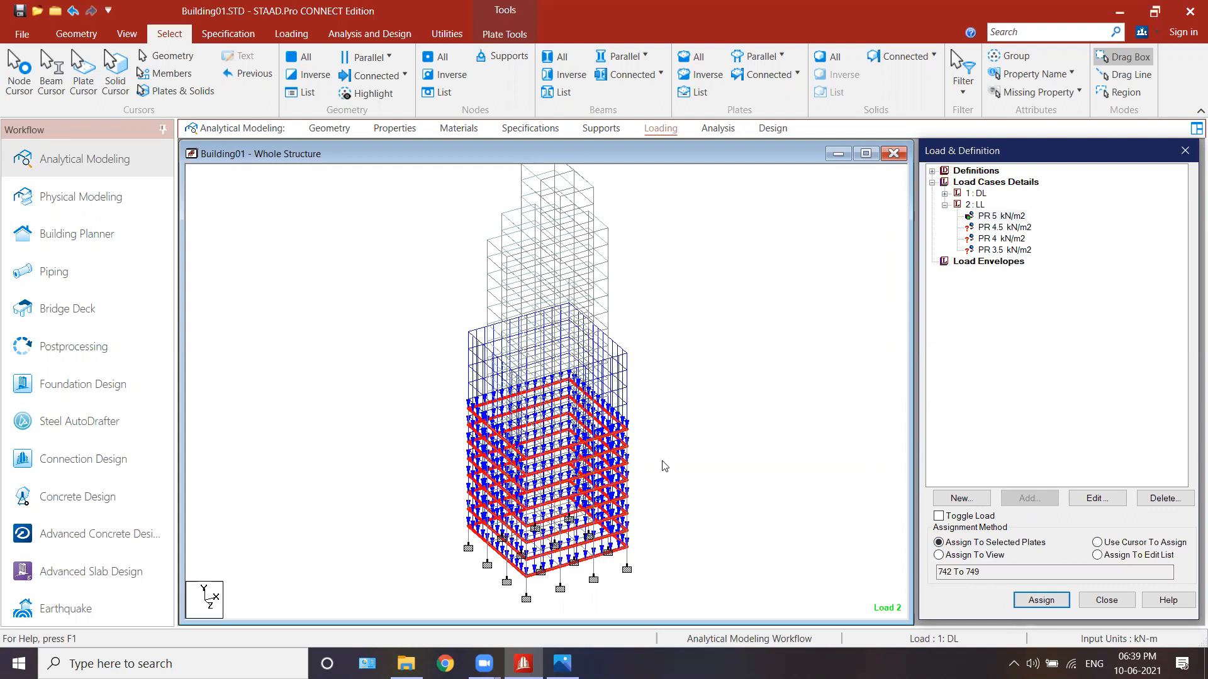
pyautogui.click(675, 410)
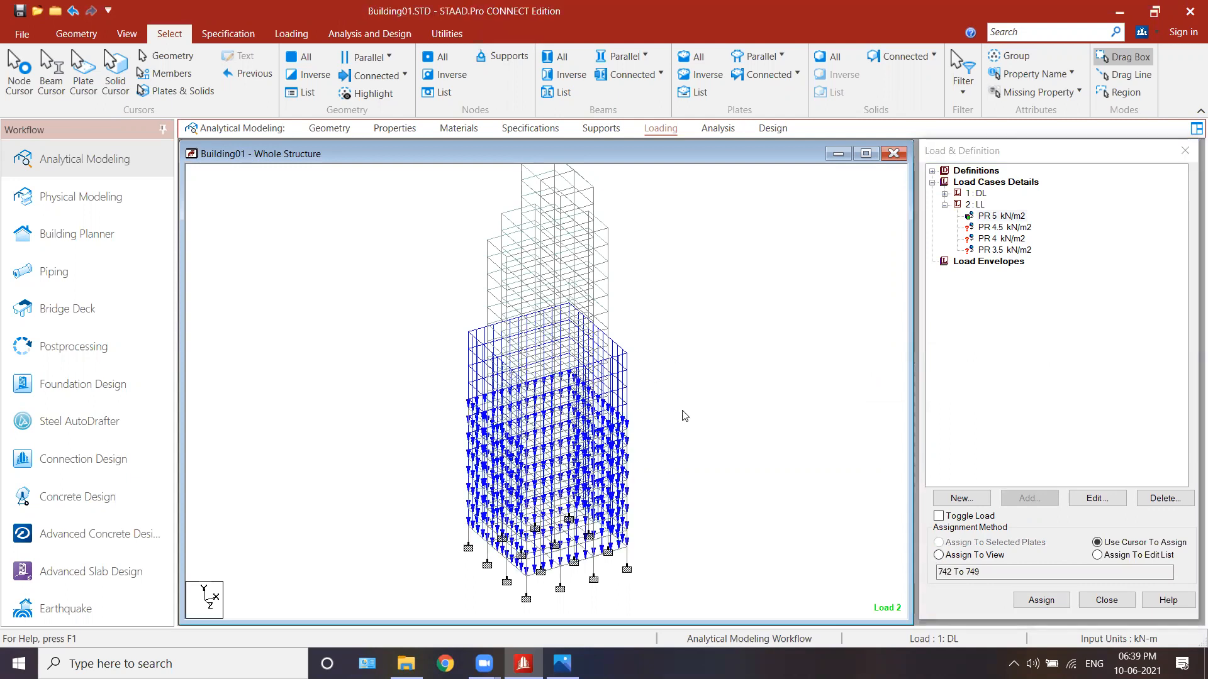
# - Set the diagram labels to always use the current label settings
pyautogui.rightClick(765, 330)
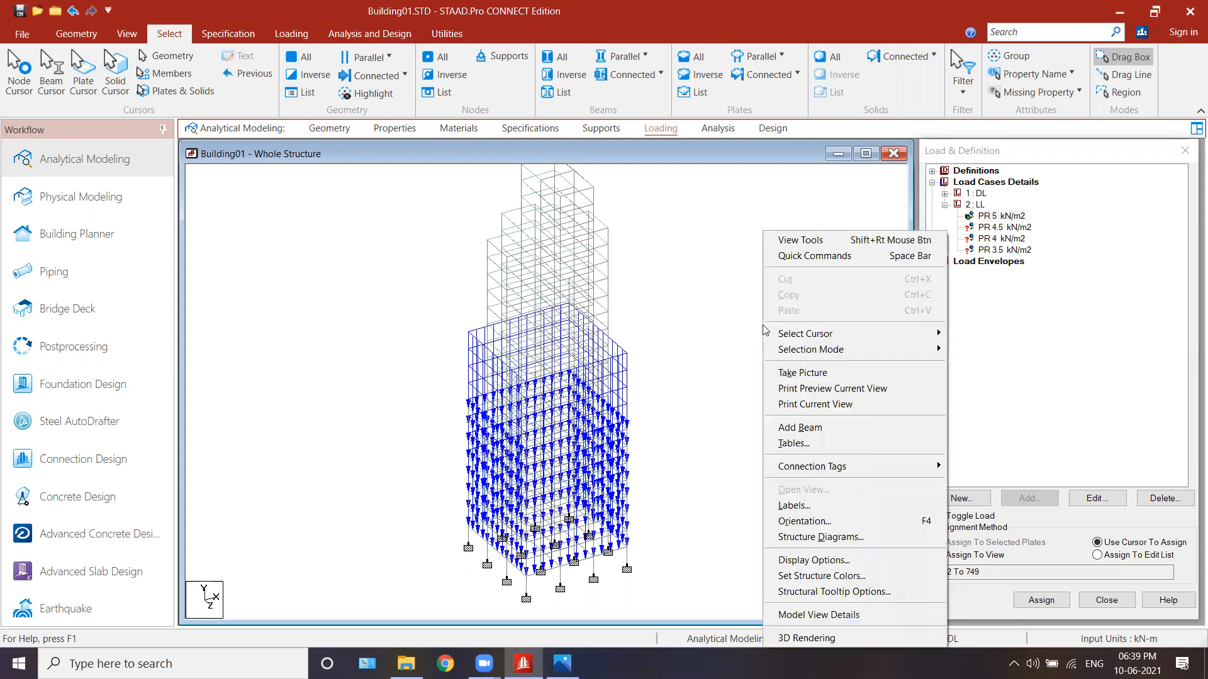
pyautogui.click(786, 502)
pyautogui.click(583, 464)
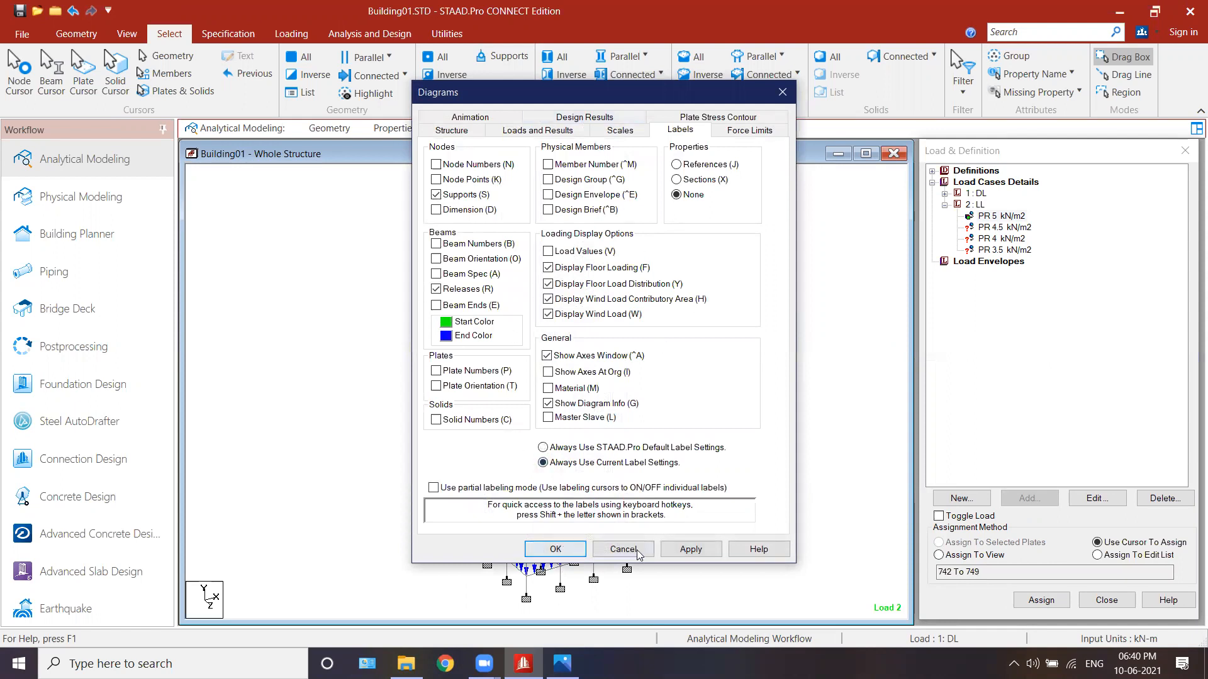
pyautogui.click(558, 551)
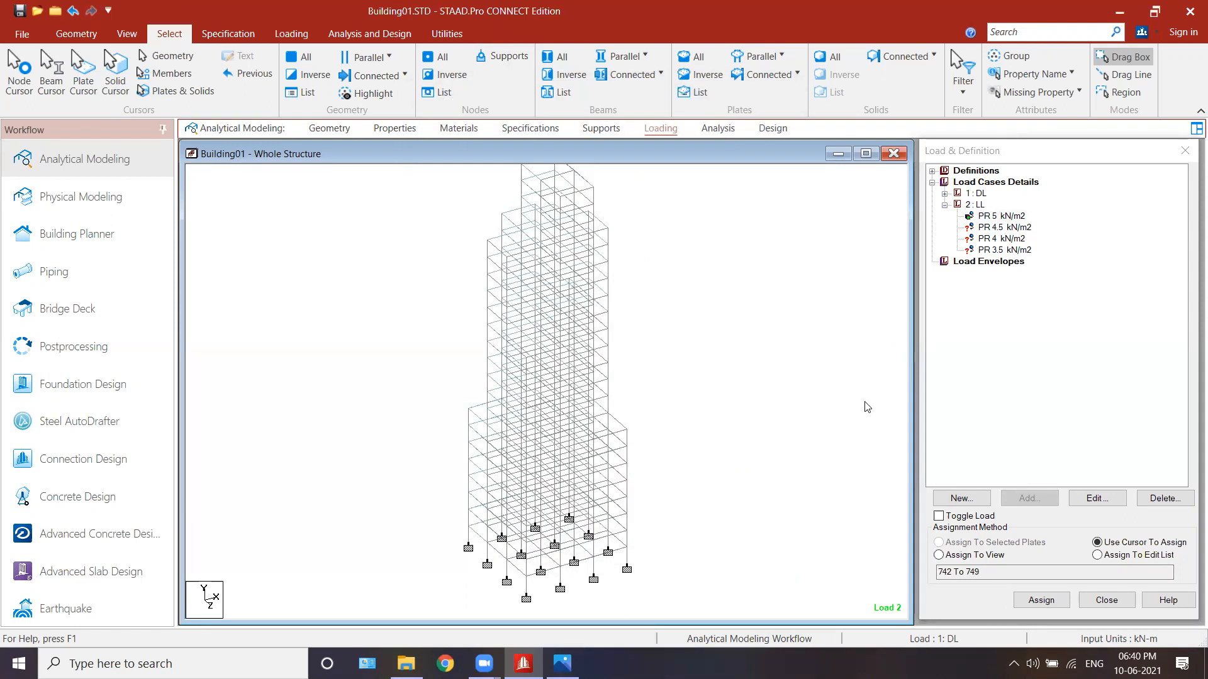
pyautogui.click(994, 229)
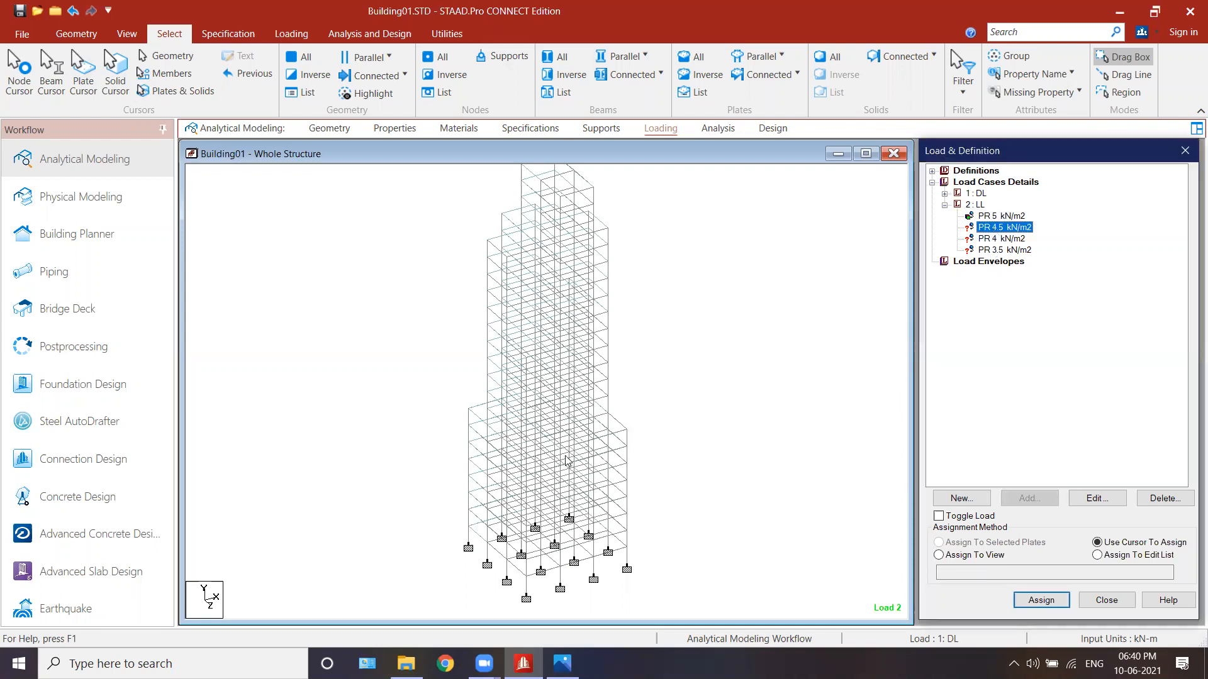
pyautogui.click(700, 94)
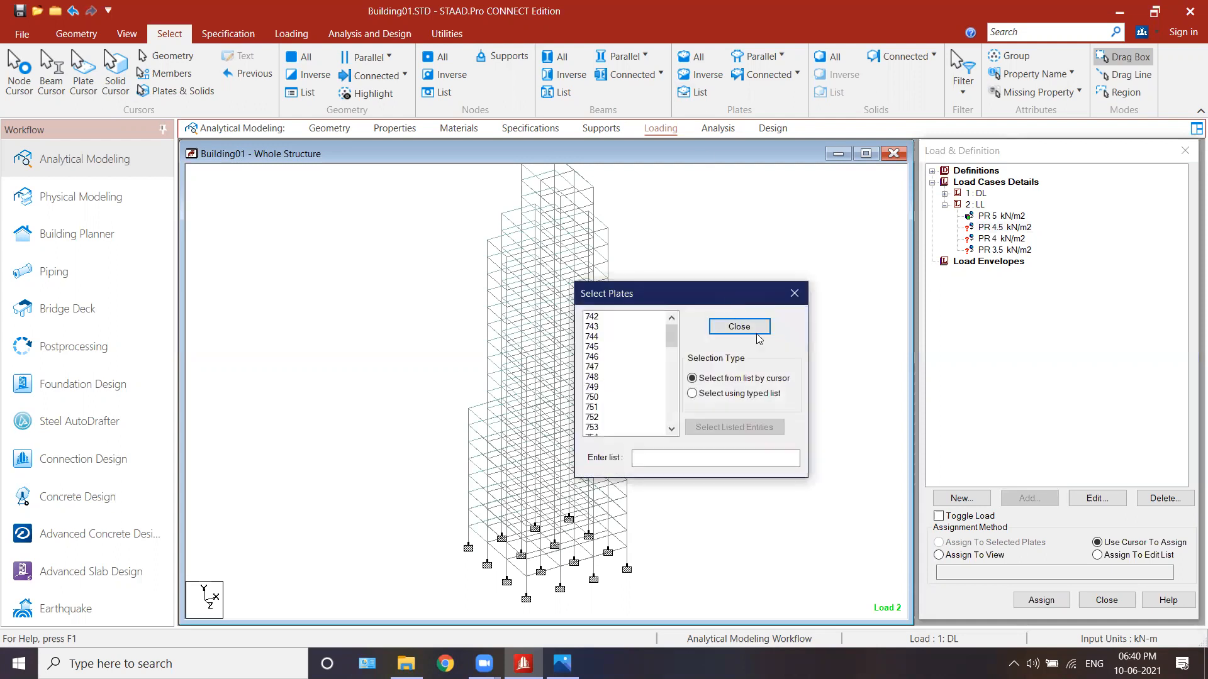
pyautogui.click(623, 387)
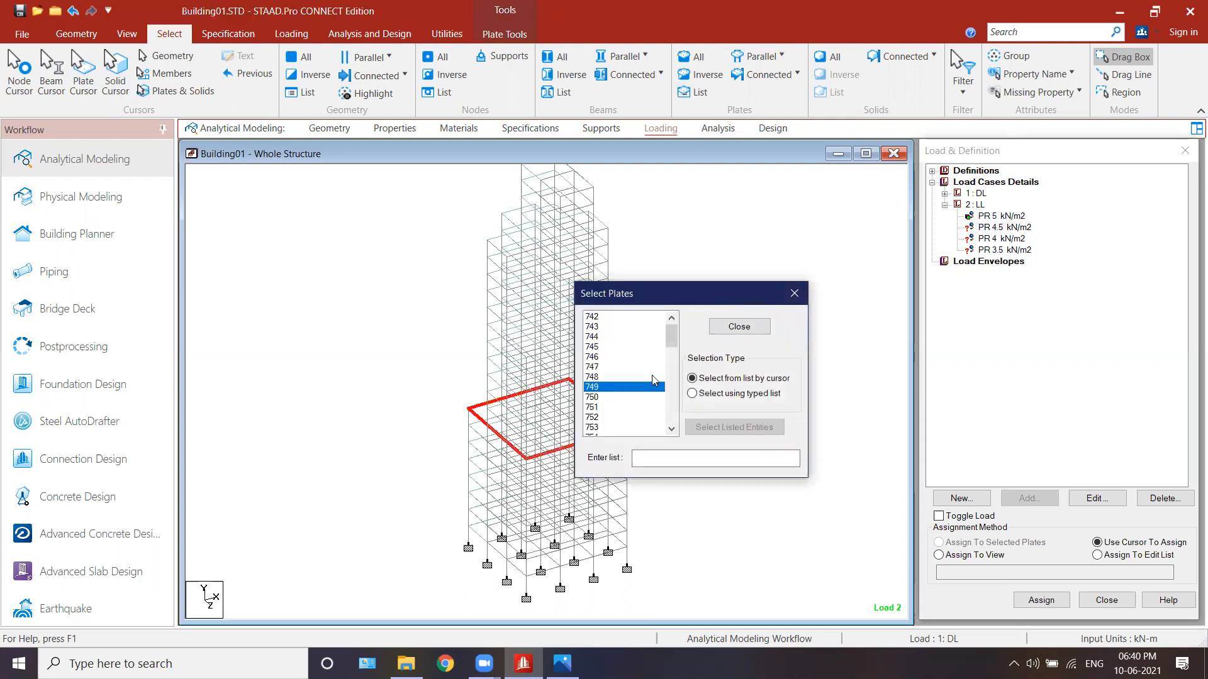
pyautogui.click(601, 397)
pyautogui.moveTo(642, 296); pyautogui.dragTo(725, 269)
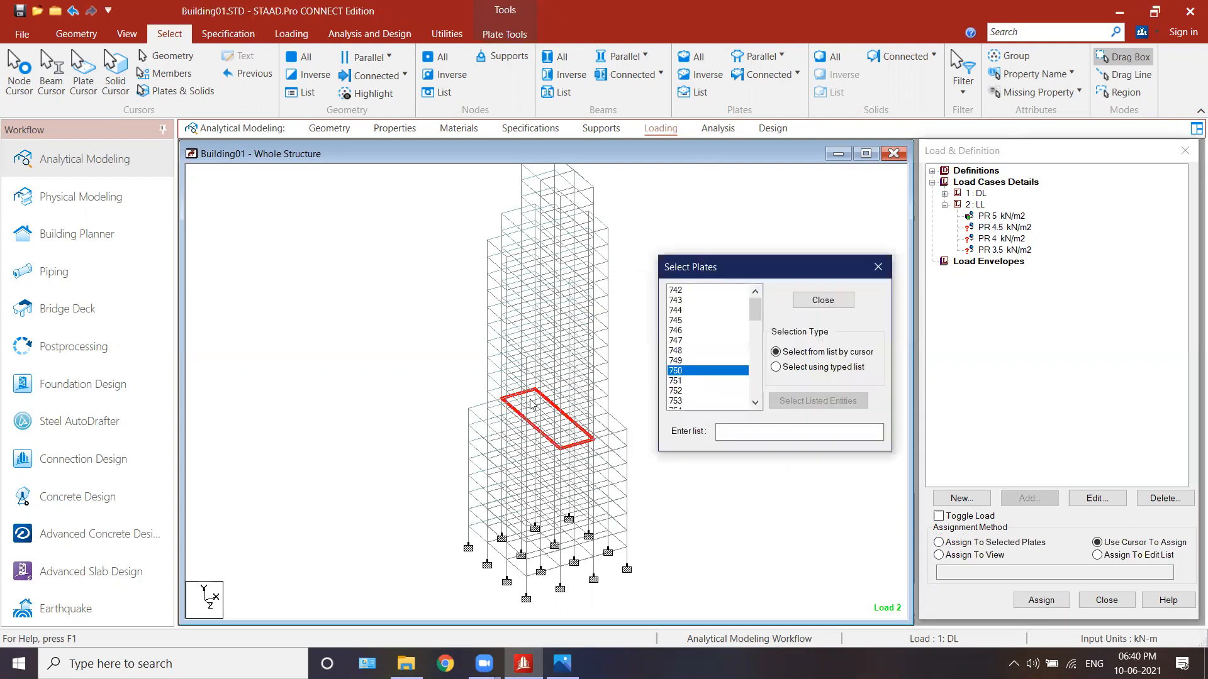
pyautogui.click(691, 381)
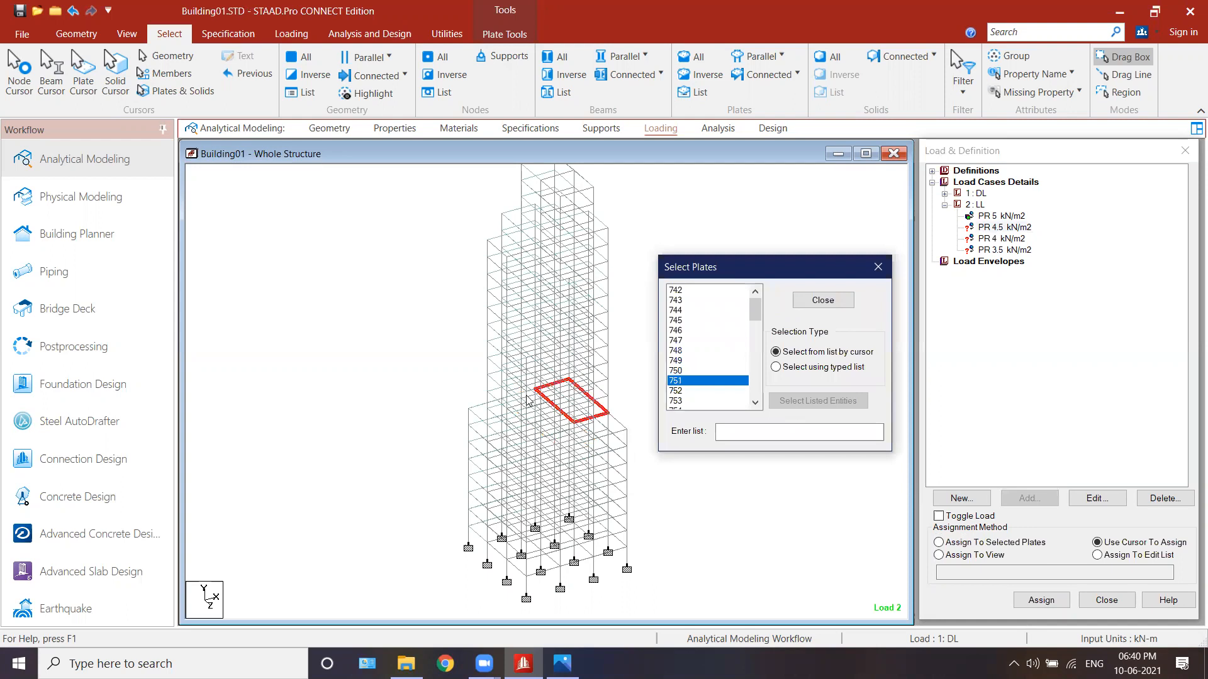
pyautogui.click(822, 300)
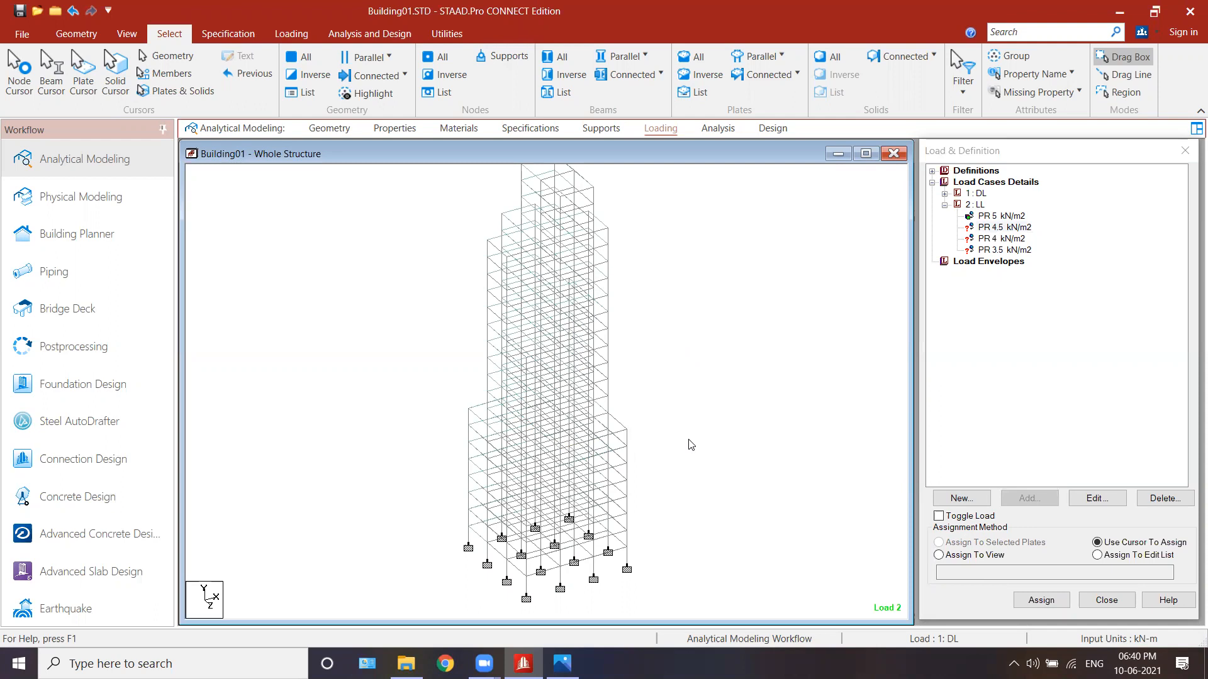
# - Select the slab plates of the six storeys directly above the eighth storey with the plate cursor in the front view
pyautogui.rightClick(714, 379)
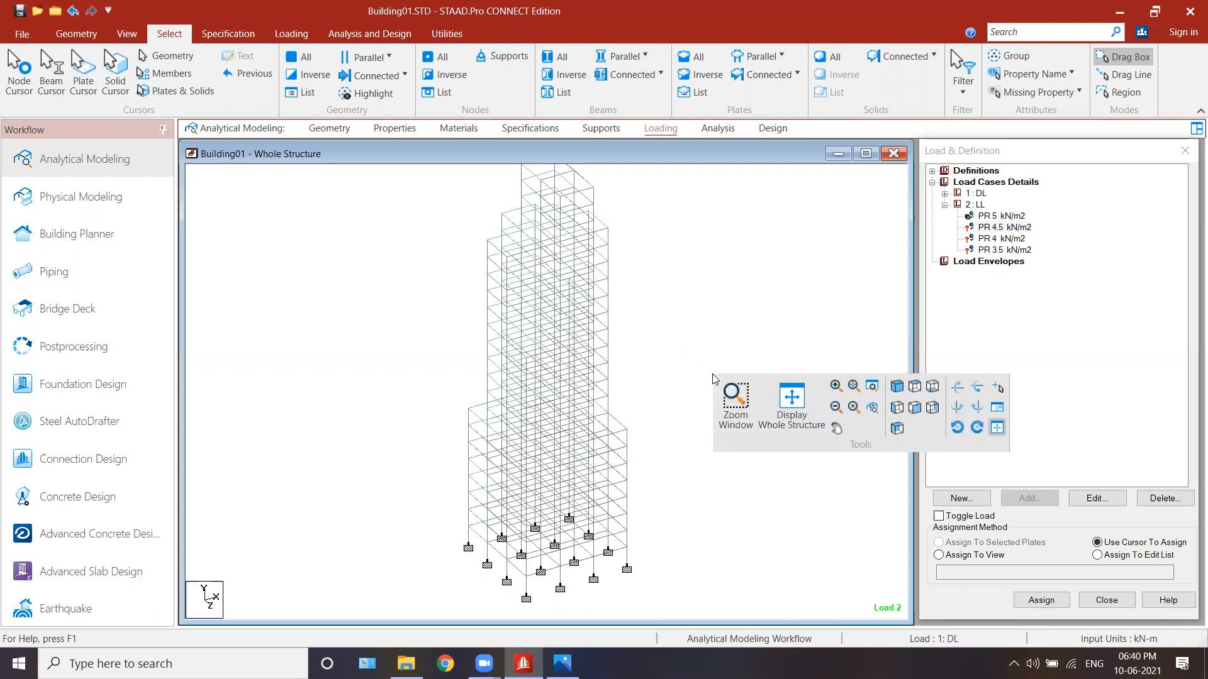
pyautogui.click(913, 412)
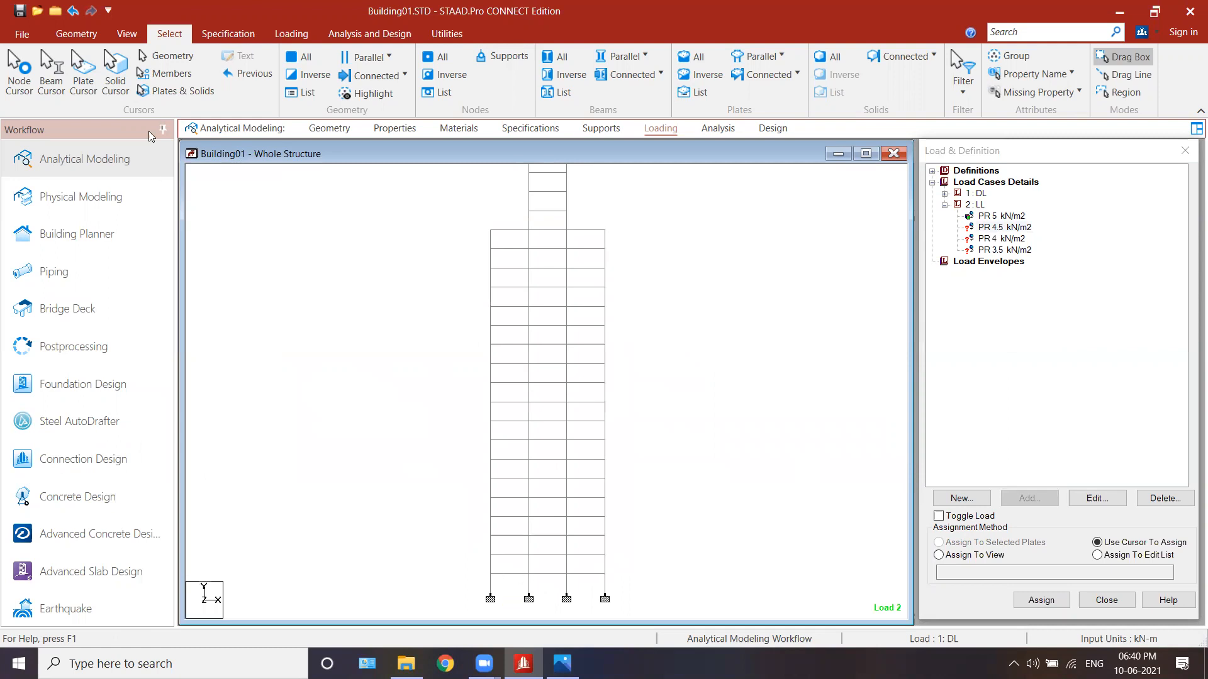
pyautogui.click(83, 69)
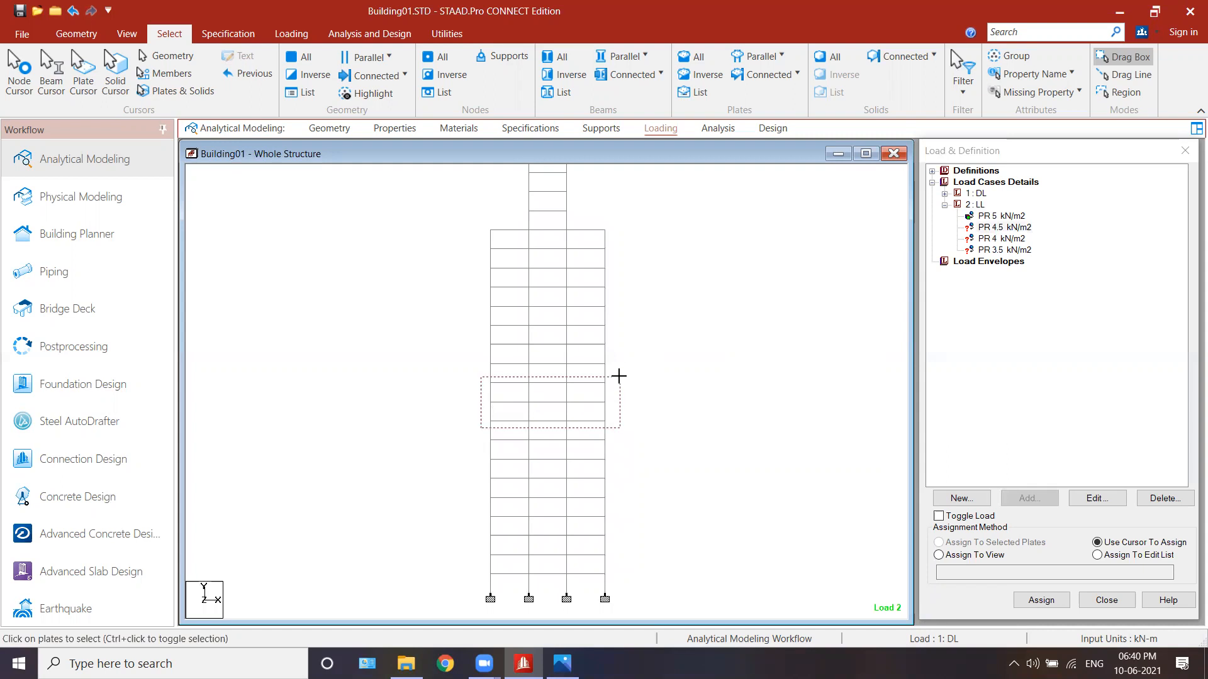
pyautogui.moveTo(619, 350); pyautogui.dragTo(618, 321)
pyautogui.press('space')
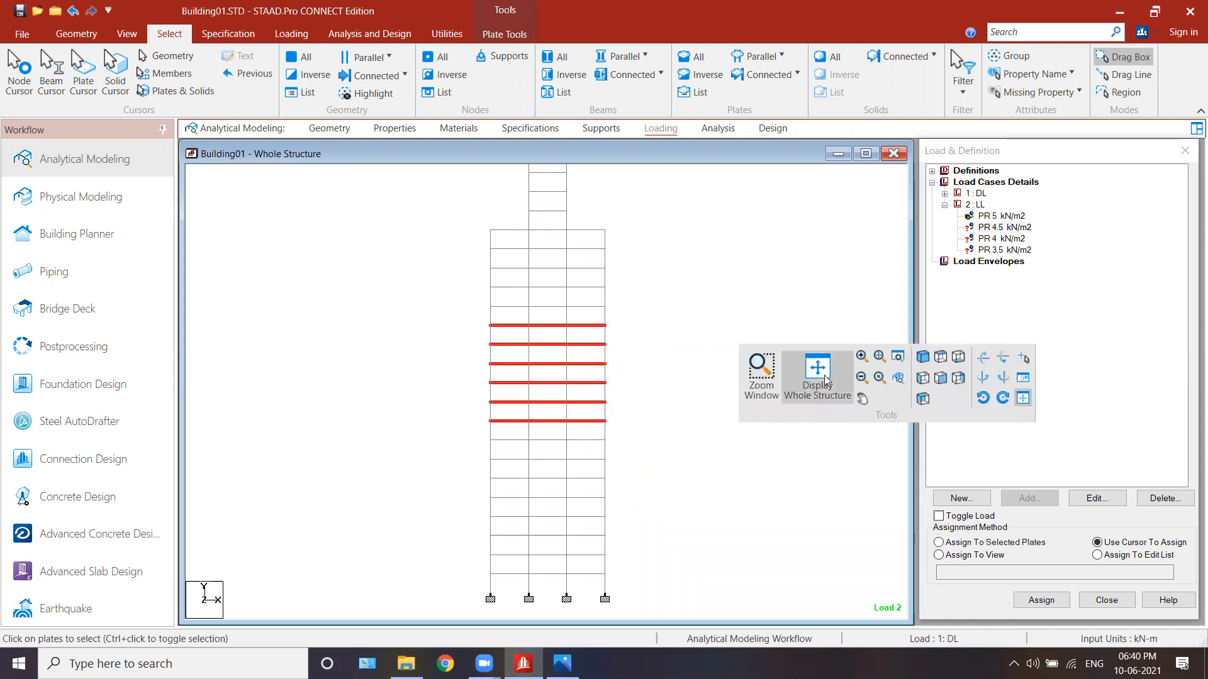
pyautogui.click(922, 357)
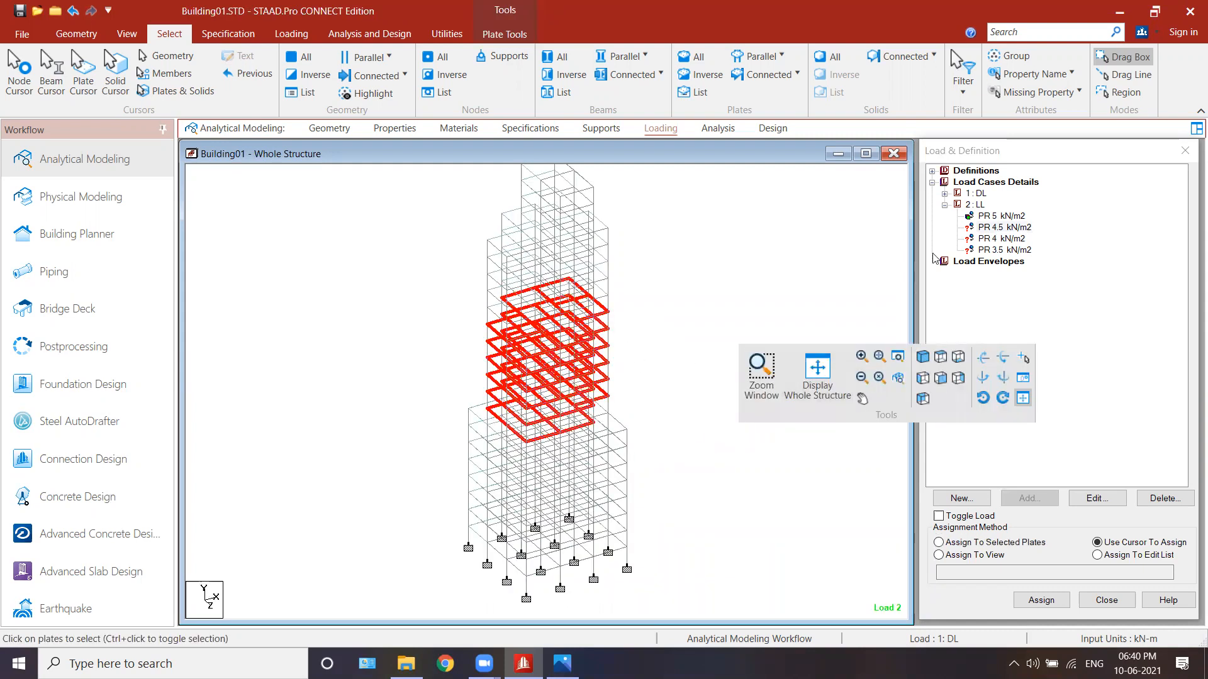
# - Assign the 4.5 kN/m2 LL pressure load to the selected plates
pyautogui.click(999, 228)
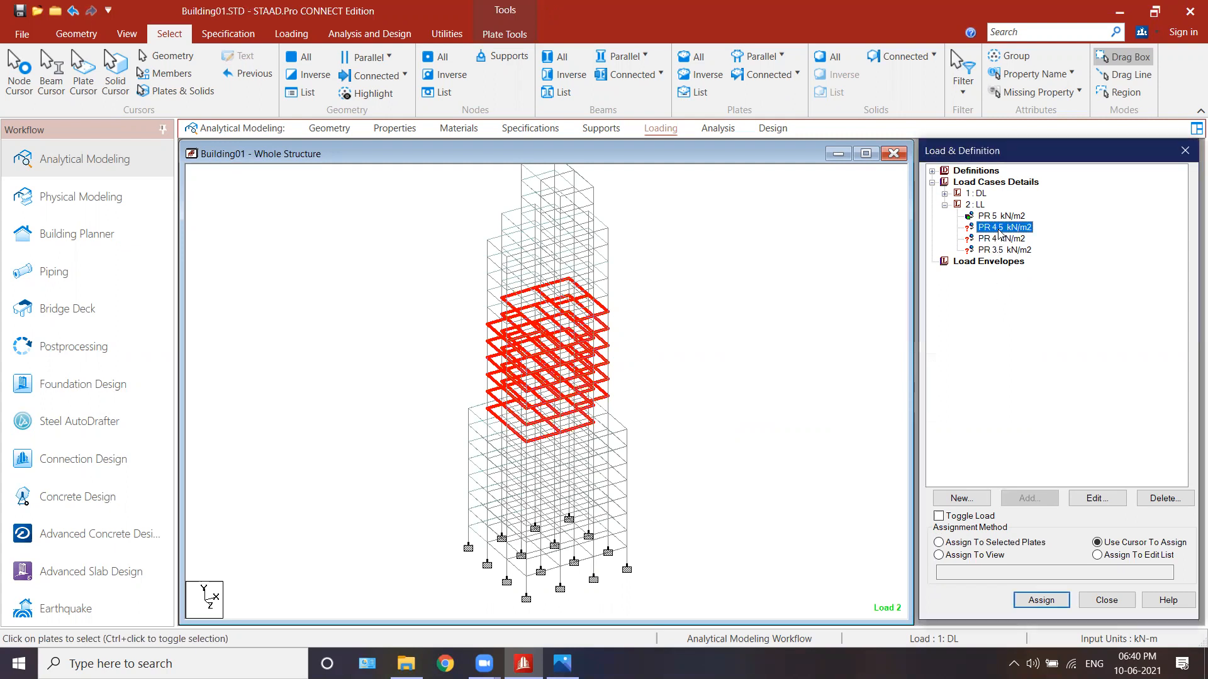
pyautogui.click(979, 543)
pyautogui.click(1041, 600)
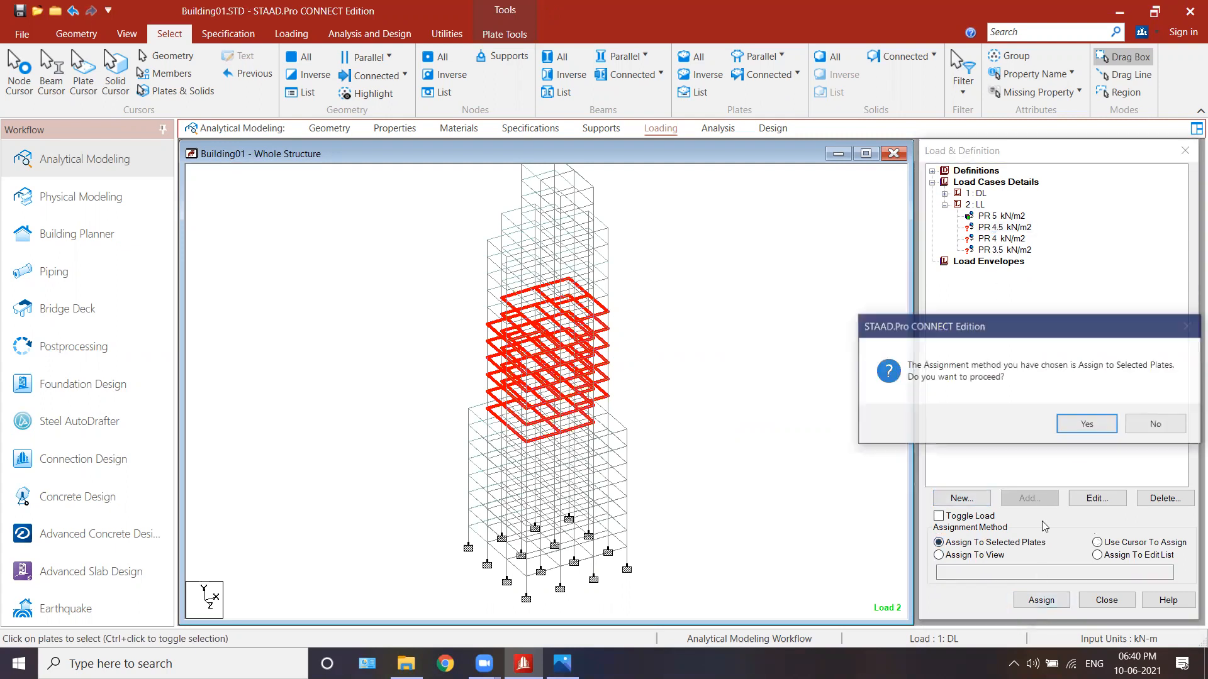
pyautogui.click(1085, 424)
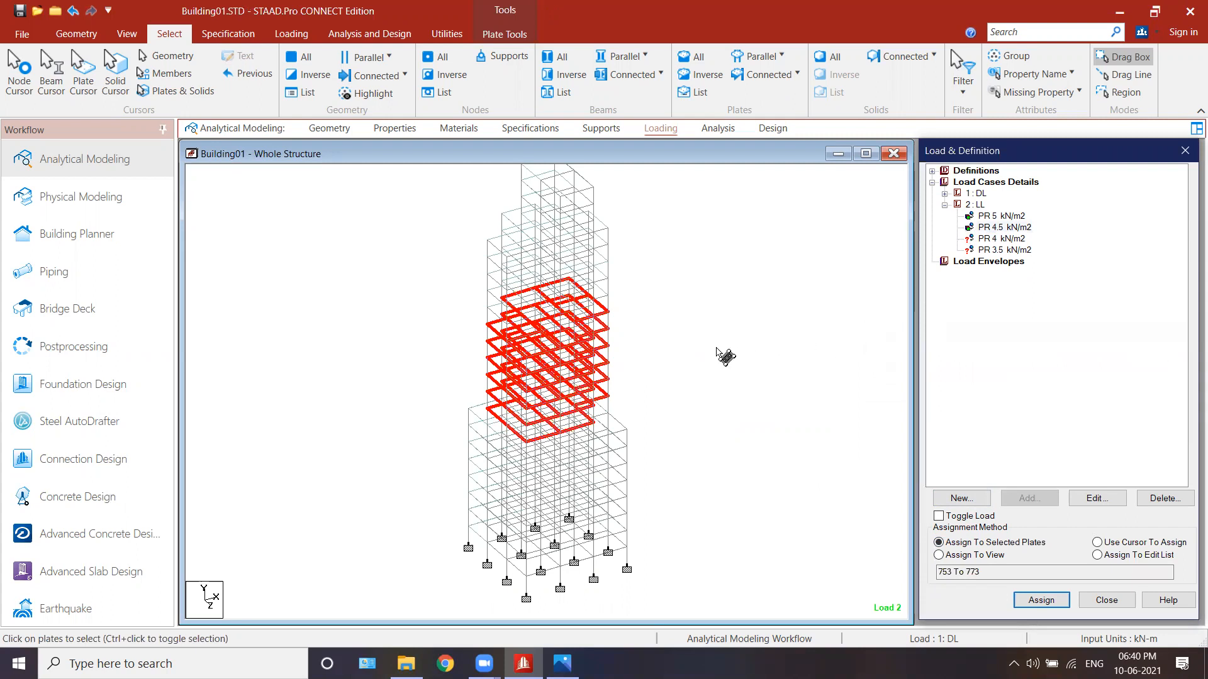
# - Select the slab plates of the next five storeys up to the upper setback and assign them the 4 kN/m2 LL pressure load
pyautogui.rightClick(723, 356)
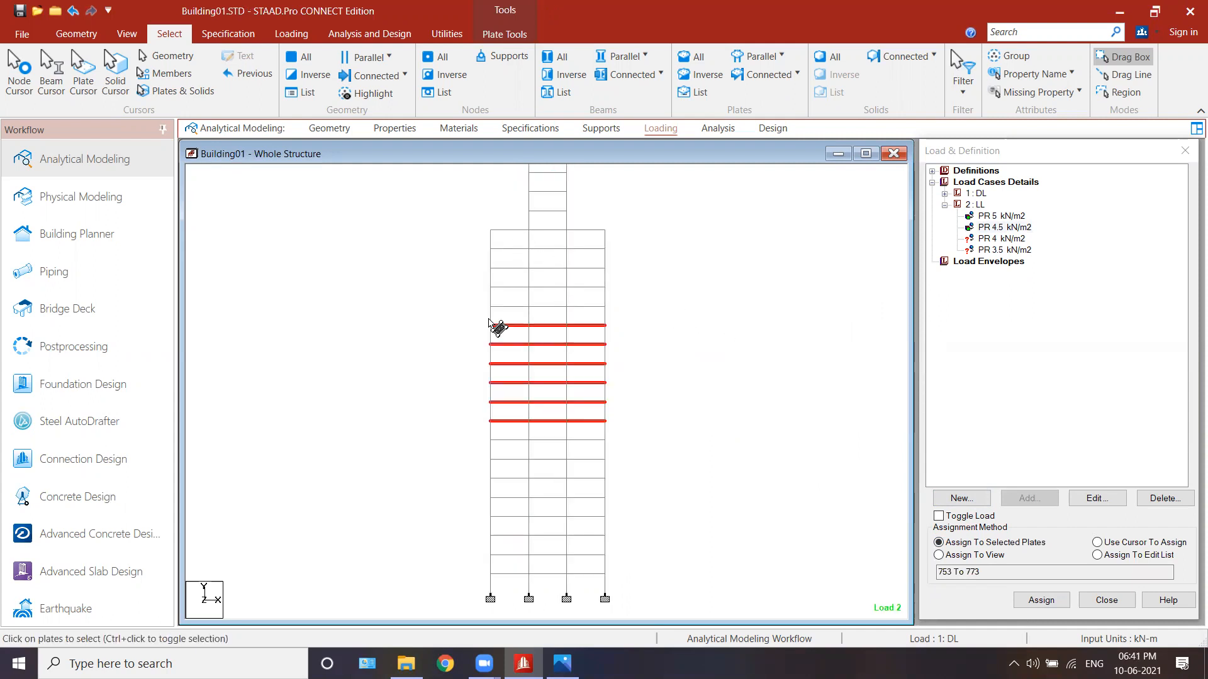
pyautogui.click(526, 315)
pyautogui.moveTo(475, 315); pyautogui.dragTo(634, 221)
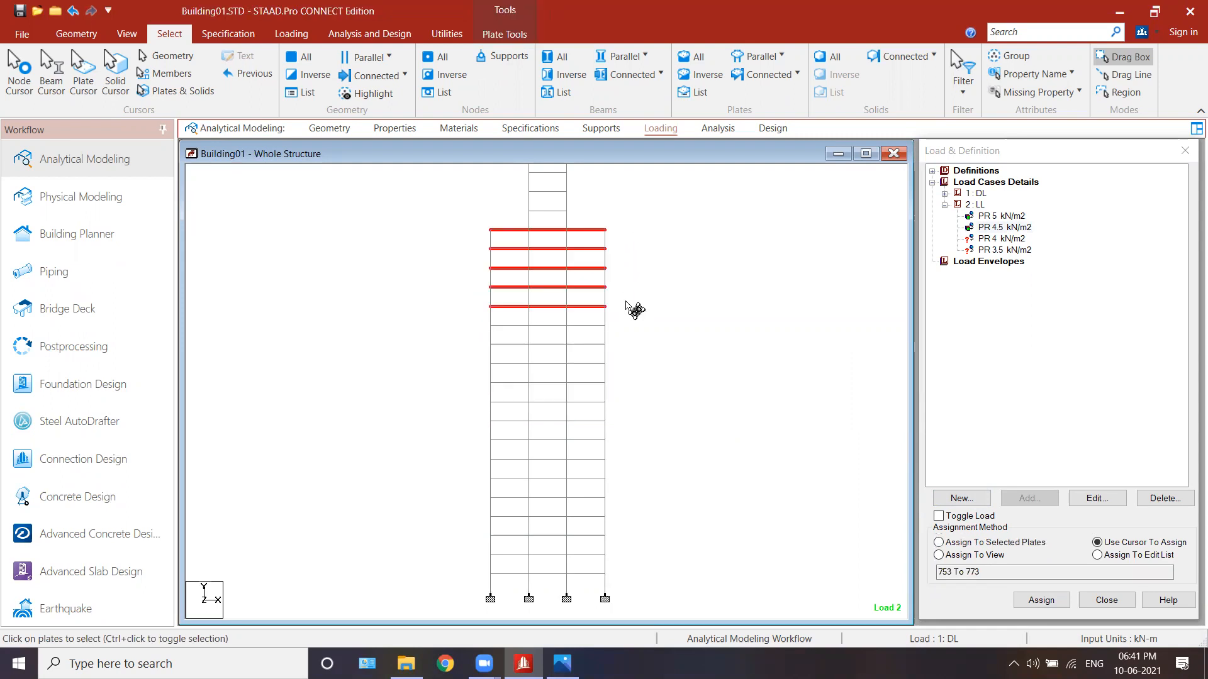
pyautogui.click(998, 240)
pyautogui.click(990, 544)
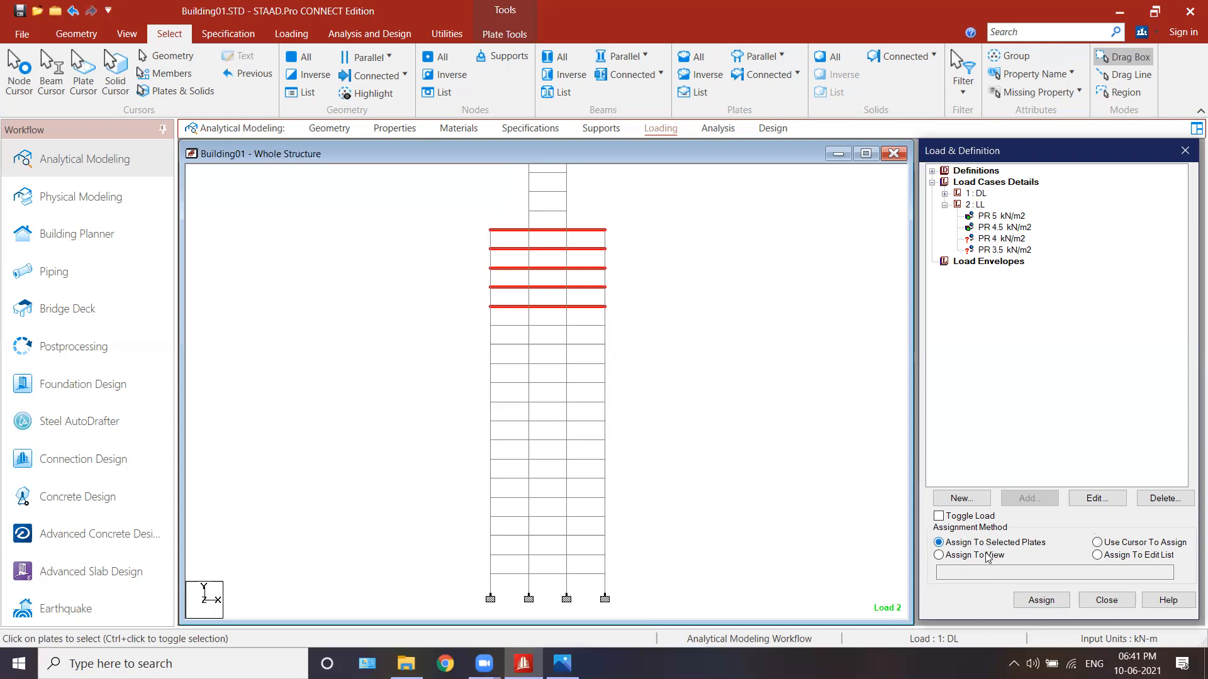
pyautogui.click(1046, 600)
pyautogui.click(1073, 425)
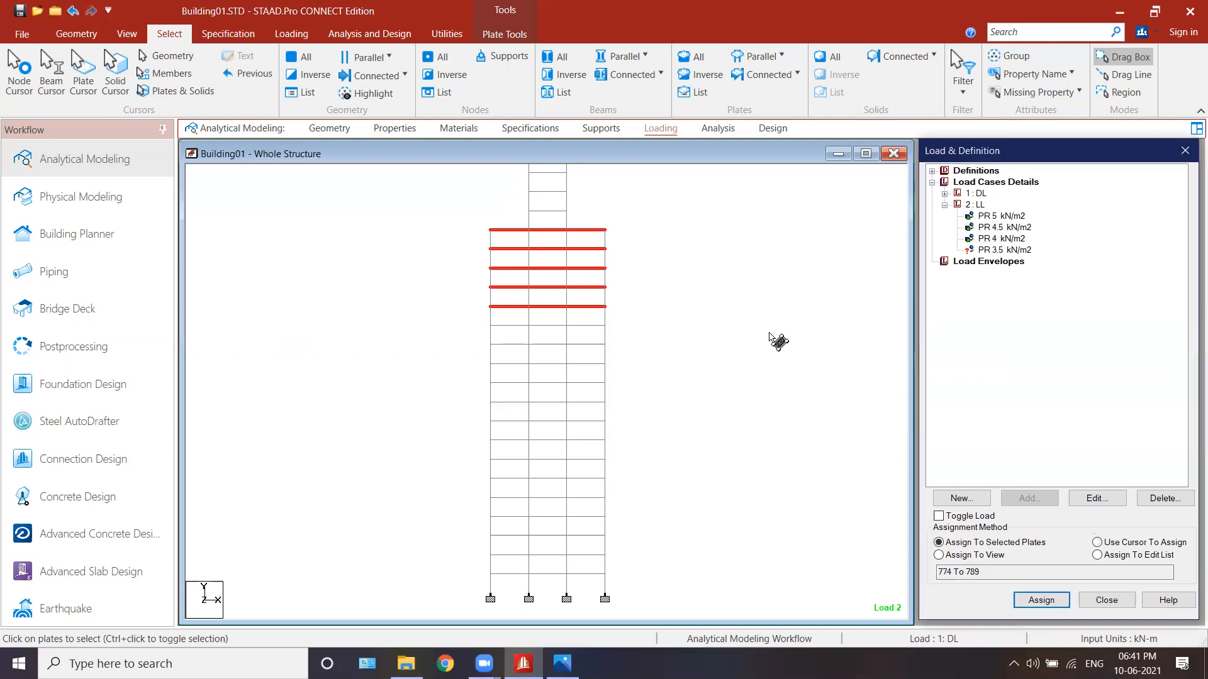
# - Select the slab plates of the top four storeys of the narrow tower and assign them the 3.5 kN/m2 LL pressure load
pyautogui.moveTo(500, 249); pyautogui.dragTo(611, 344)
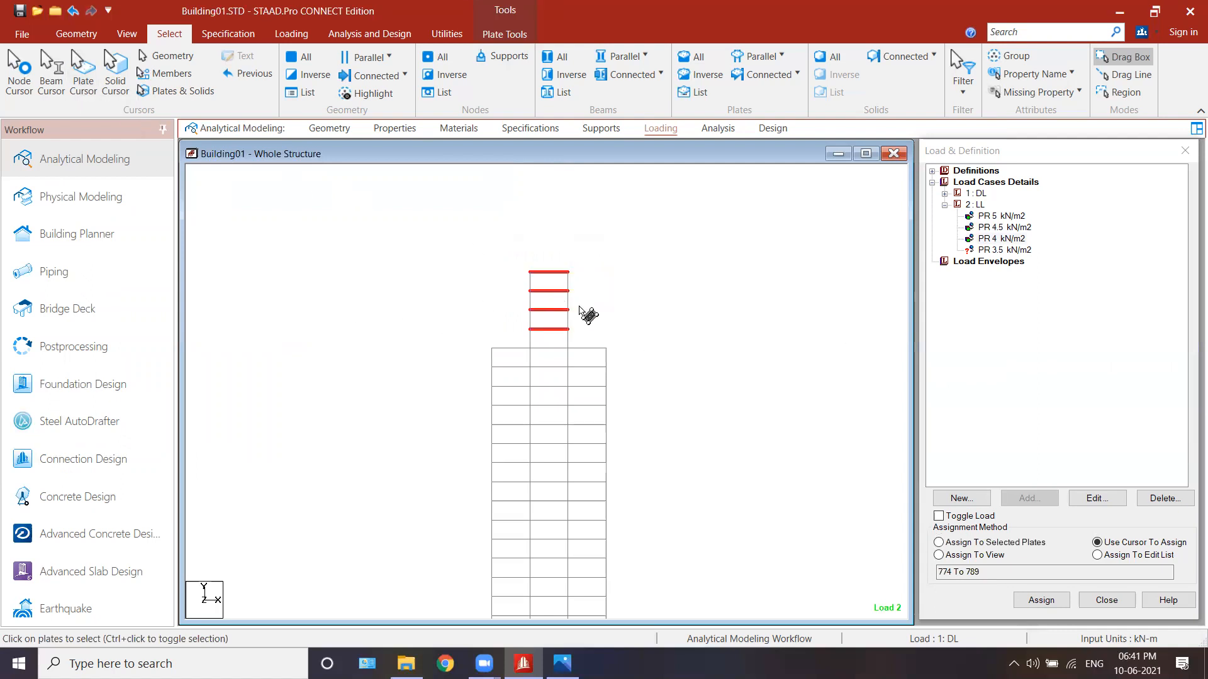
pyautogui.click(1008, 253)
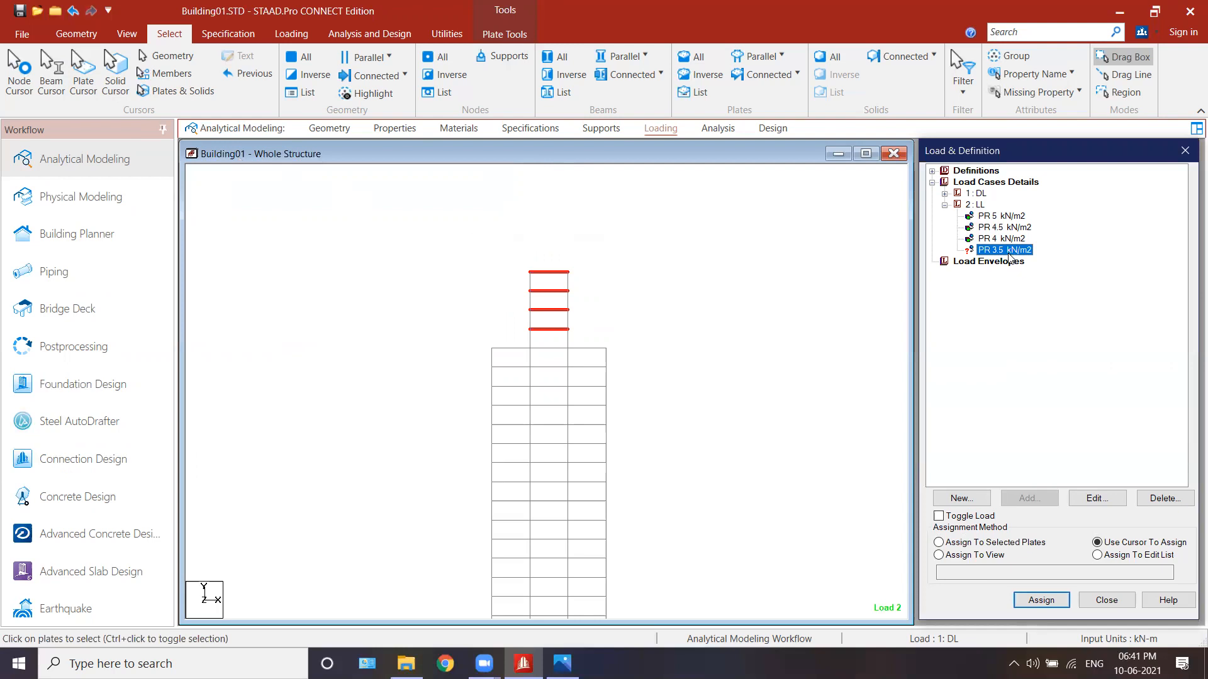
pyautogui.click(938, 542)
pyautogui.click(1041, 600)
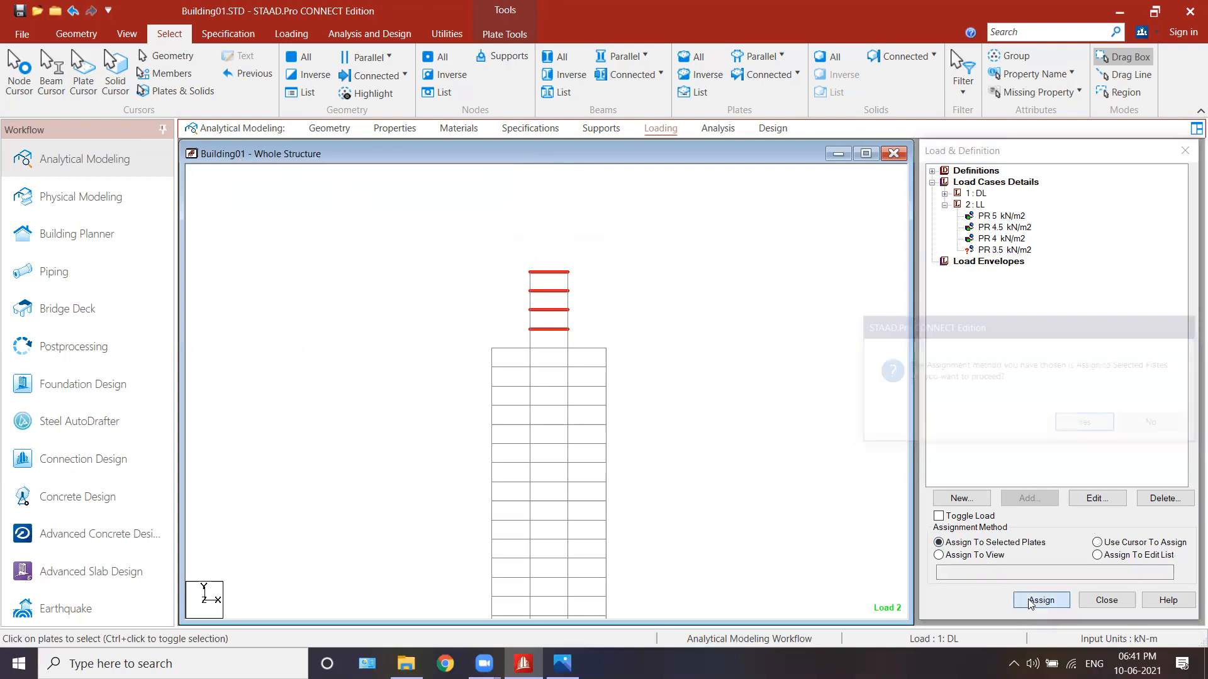
pyautogui.click(1084, 425)
# - Return to the isometric view of the building and save the modified structure
pyautogui.rightClick(746, 382)
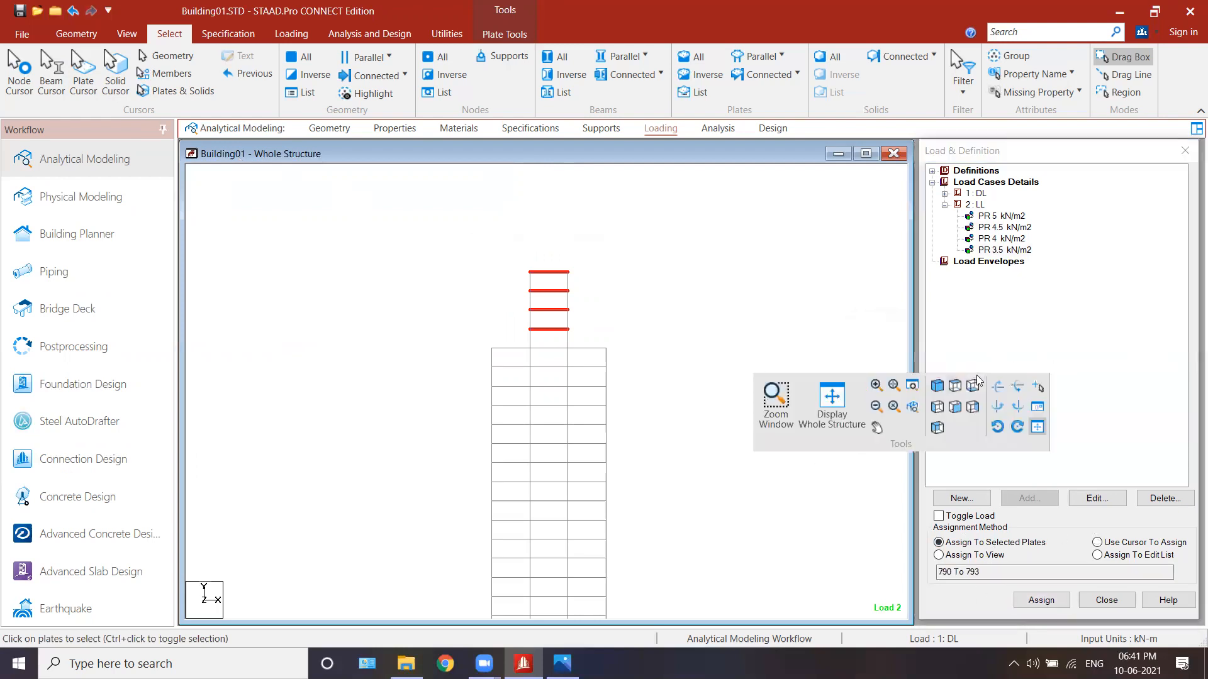
pyautogui.click(940, 391)
pyautogui.moveTo(738, 356); pyautogui.dragTo(724, 399, button='middle')
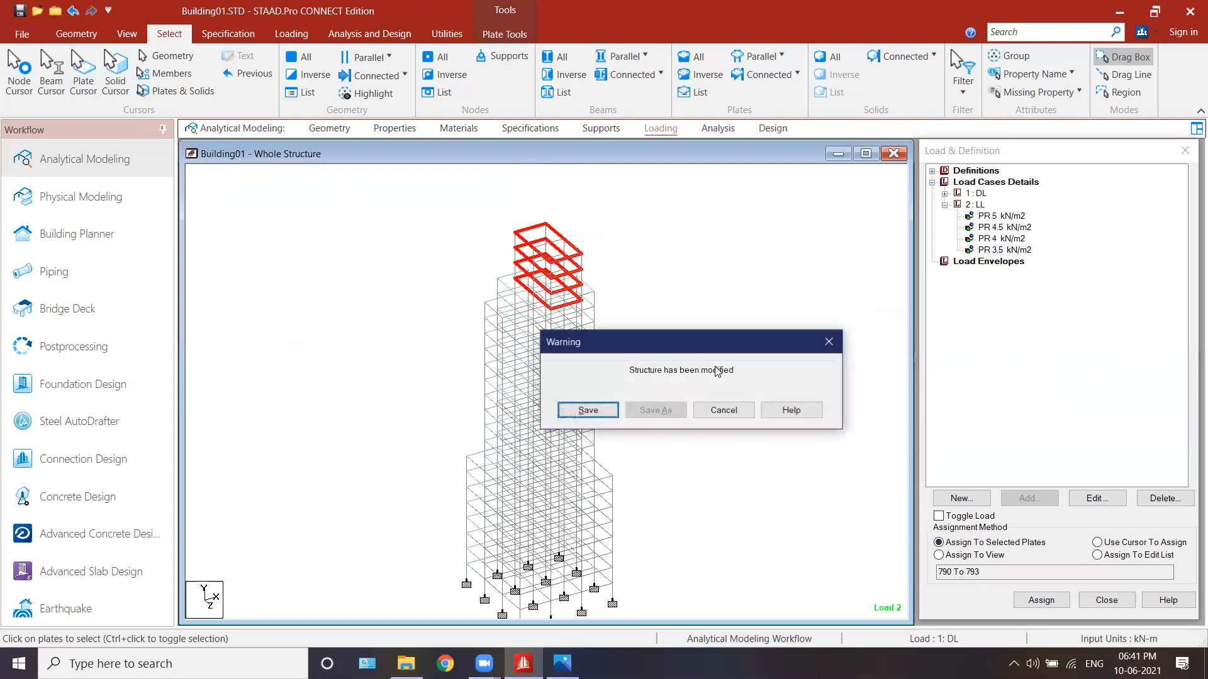
pyautogui.click(579, 412)
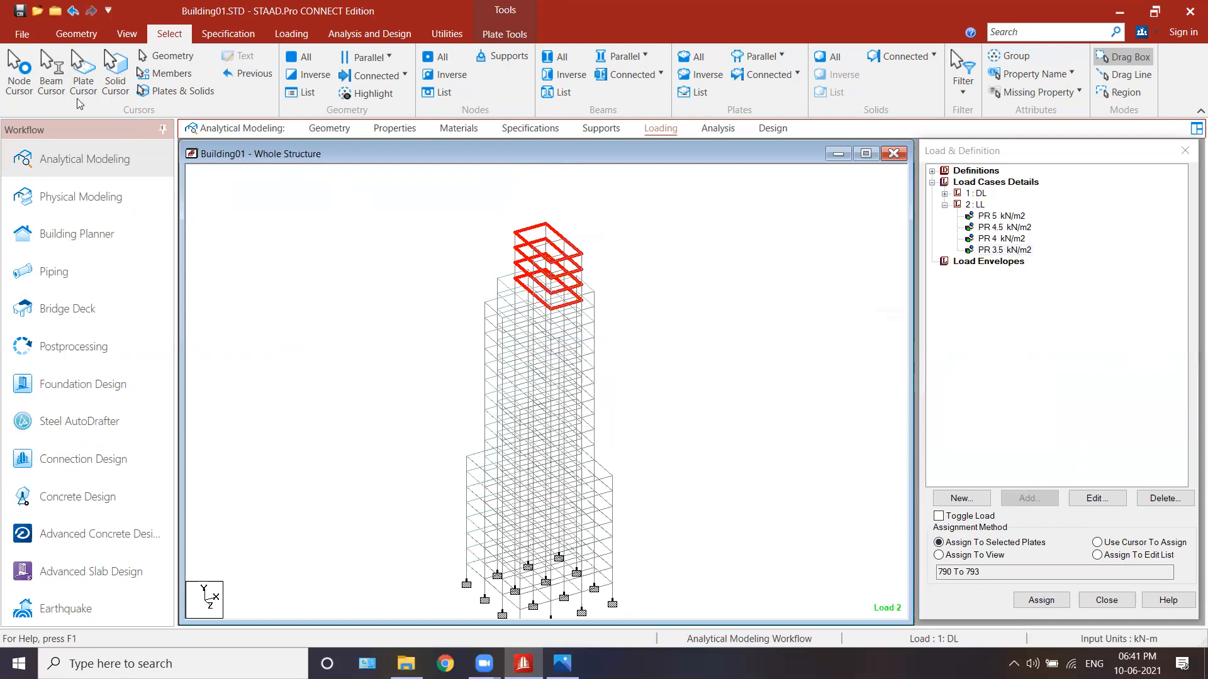
# - Clear the plate selection and set the diagram labels to always use the STAAD.Pro default label settings
pyautogui.click(703, 341)
pyautogui.rightClick(741, 270)
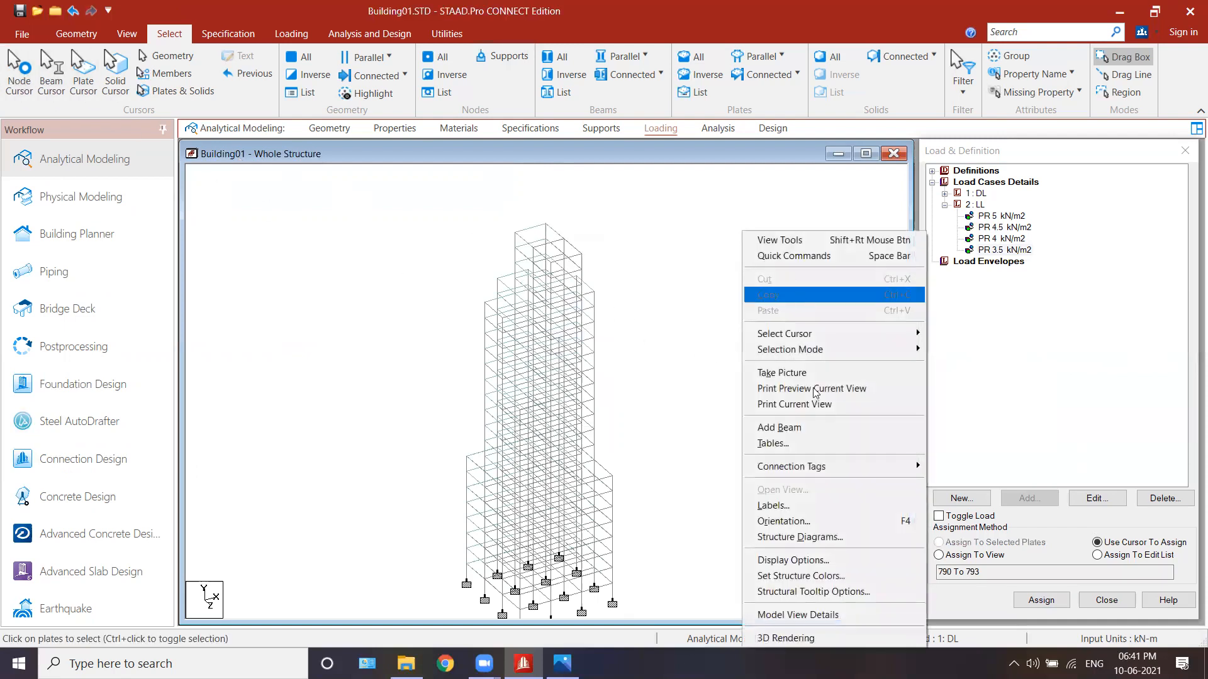
pyautogui.click(816, 507)
pyautogui.click(596, 448)
pyautogui.click(556, 549)
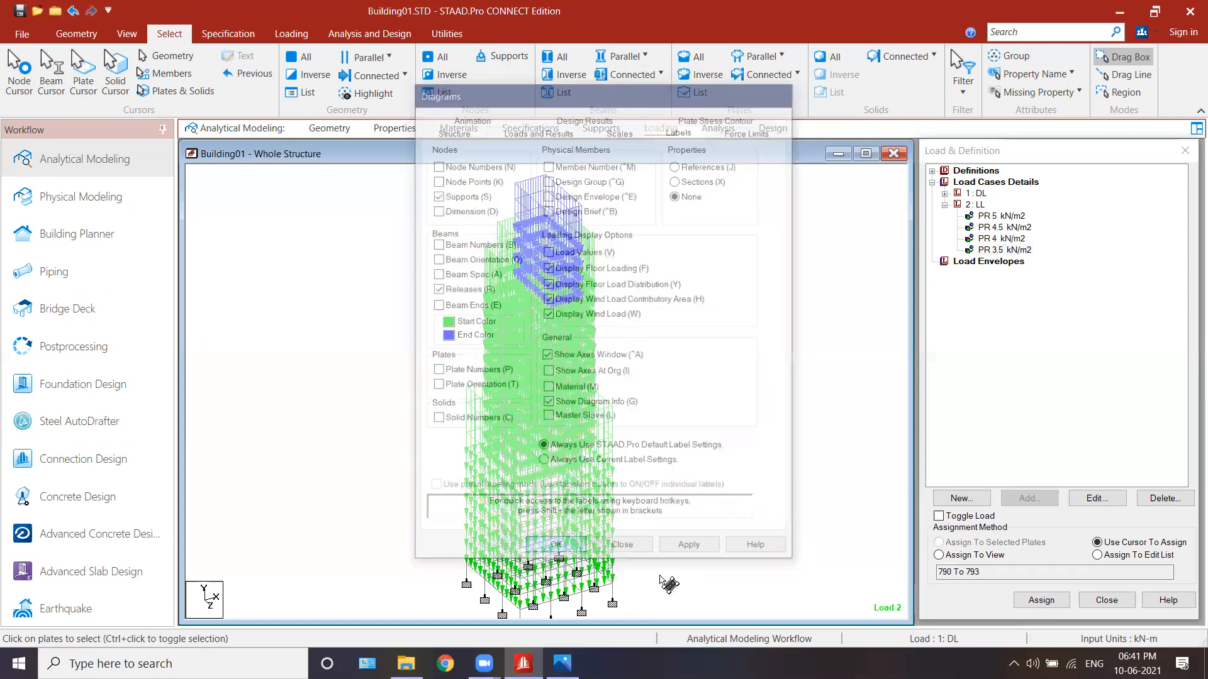
# - Review the assigned plates and members for the 5, 4.5, 4 and 3.5 kN/m2 LL pressures, the DL self-weight and the 2 kN/m2 DL pressure
pyautogui.click(991, 219)
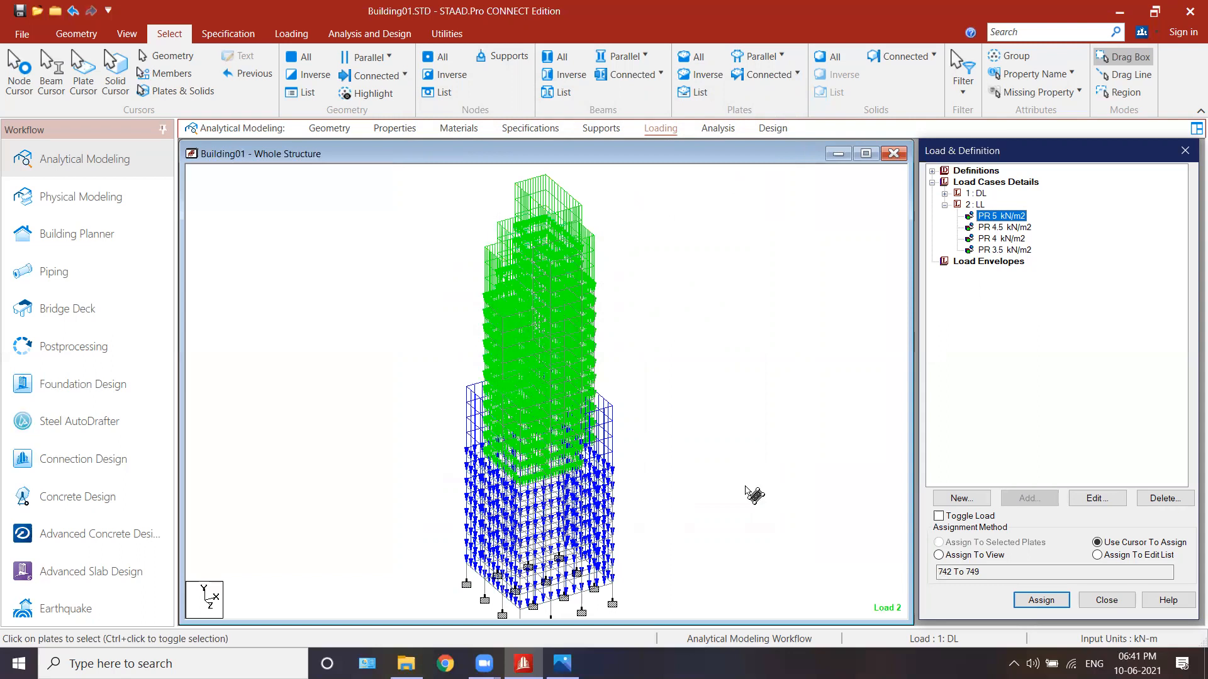
pyautogui.click(1005, 227)
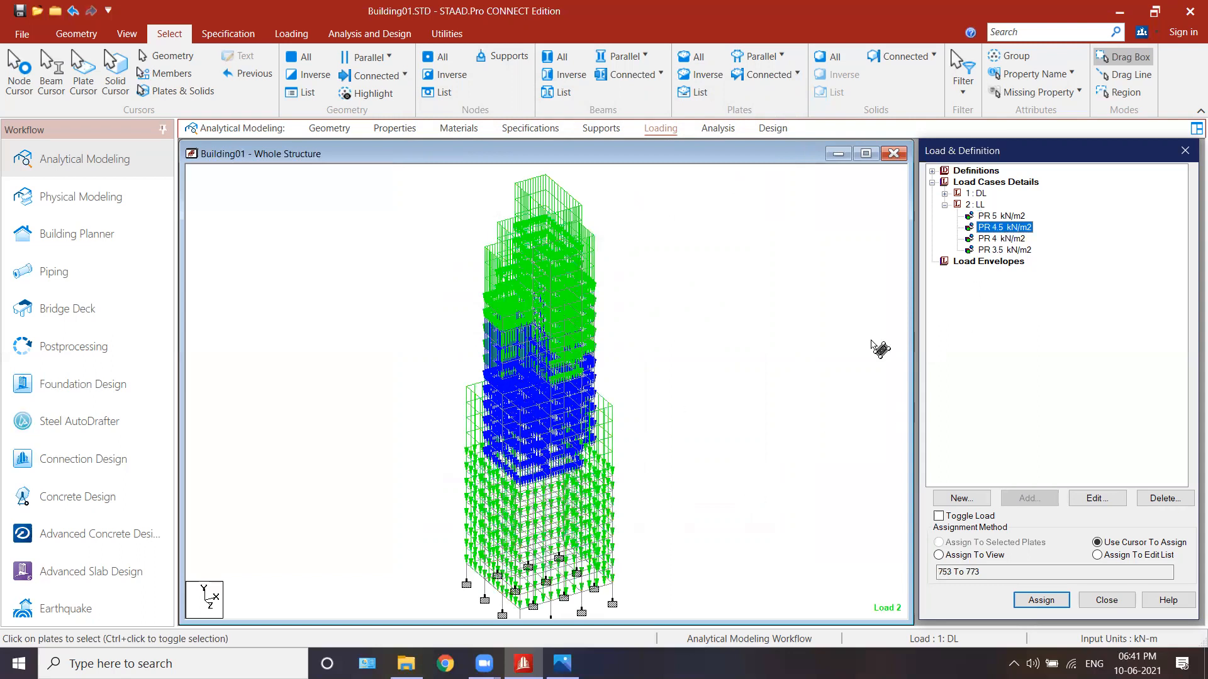
pyautogui.click(993, 239)
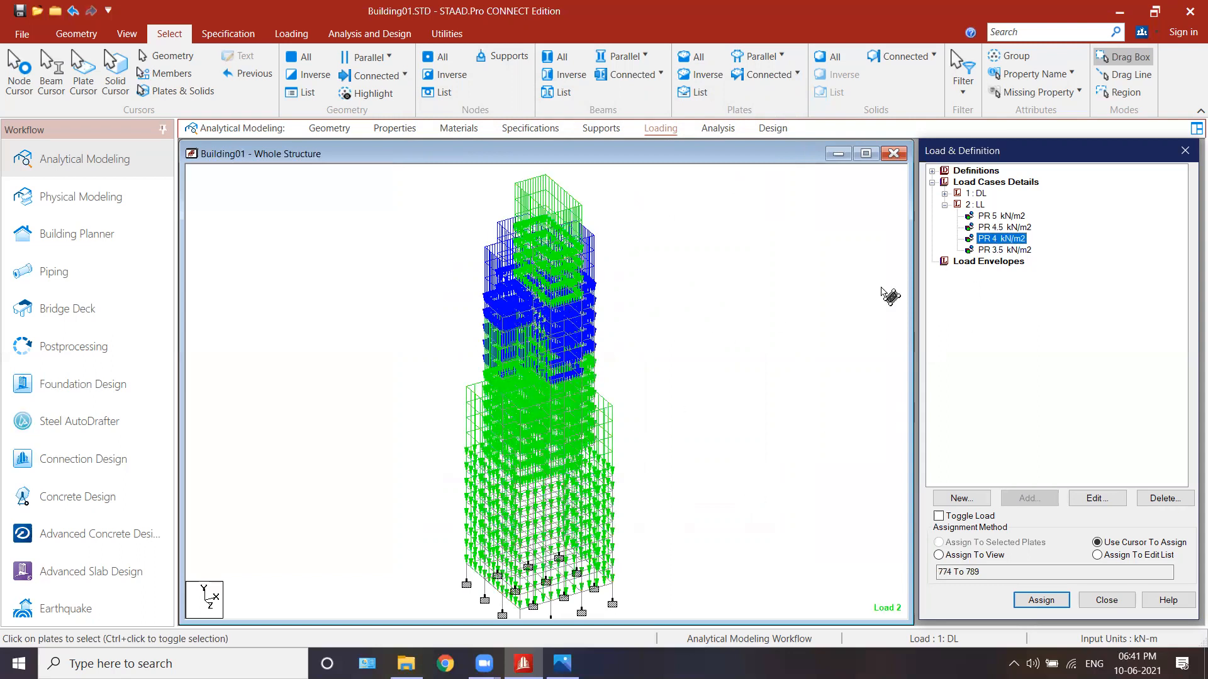
pyautogui.click(1001, 250)
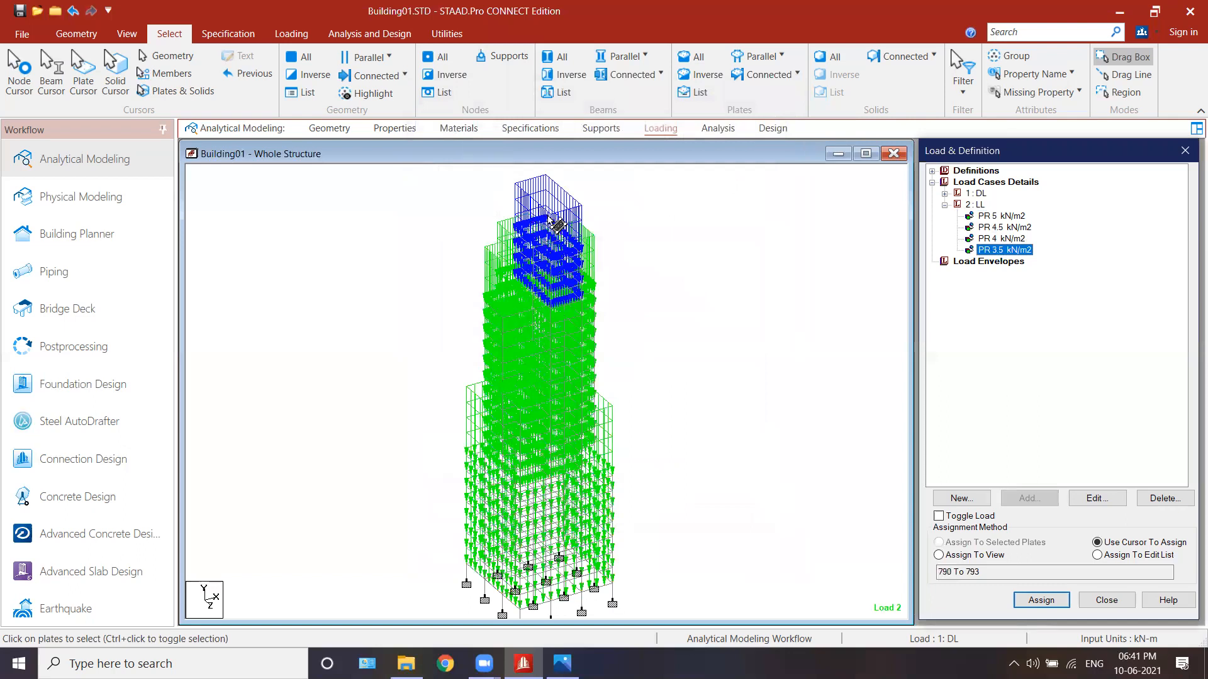
pyautogui.click(945, 194)
pyautogui.click(988, 206)
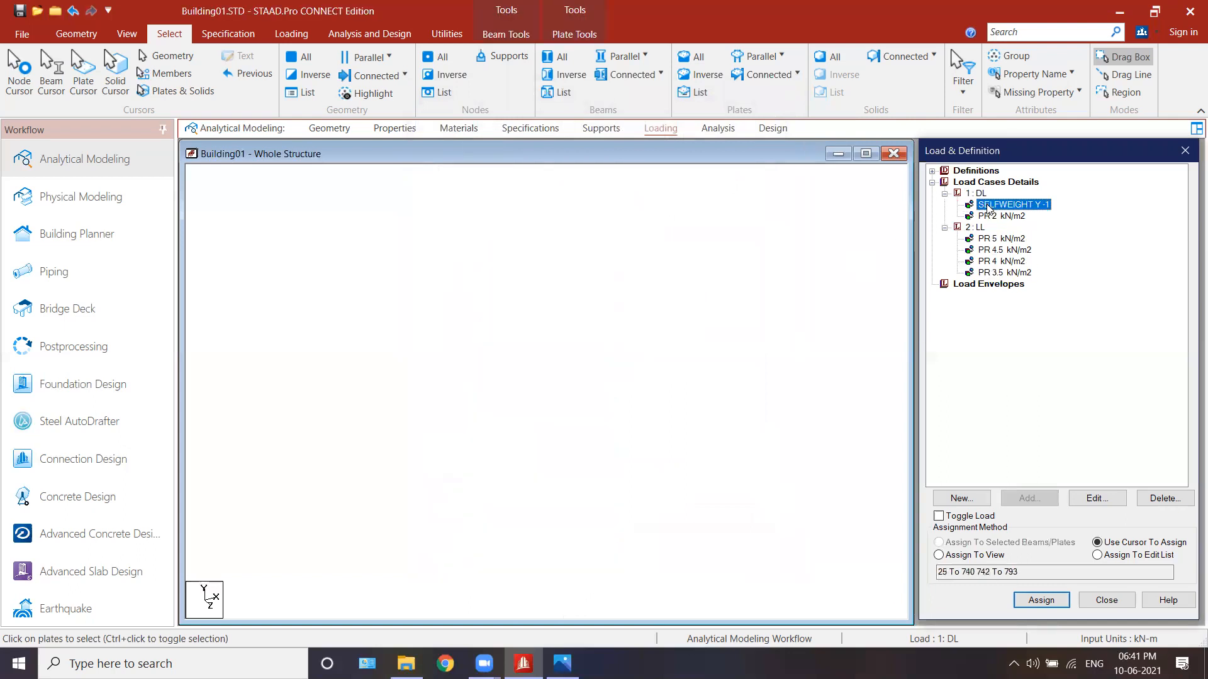
pyautogui.click(1000, 216)
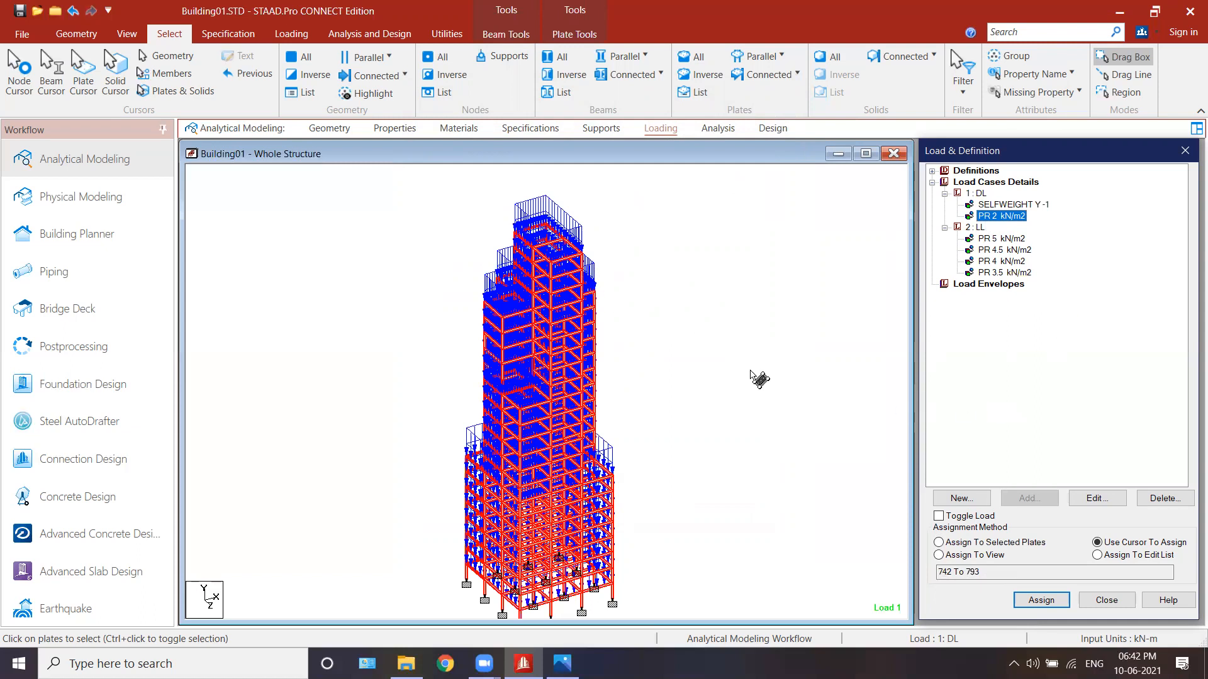
# - Save the model again and select the load cases group in the load tree
pyautogui.click(20, 11)
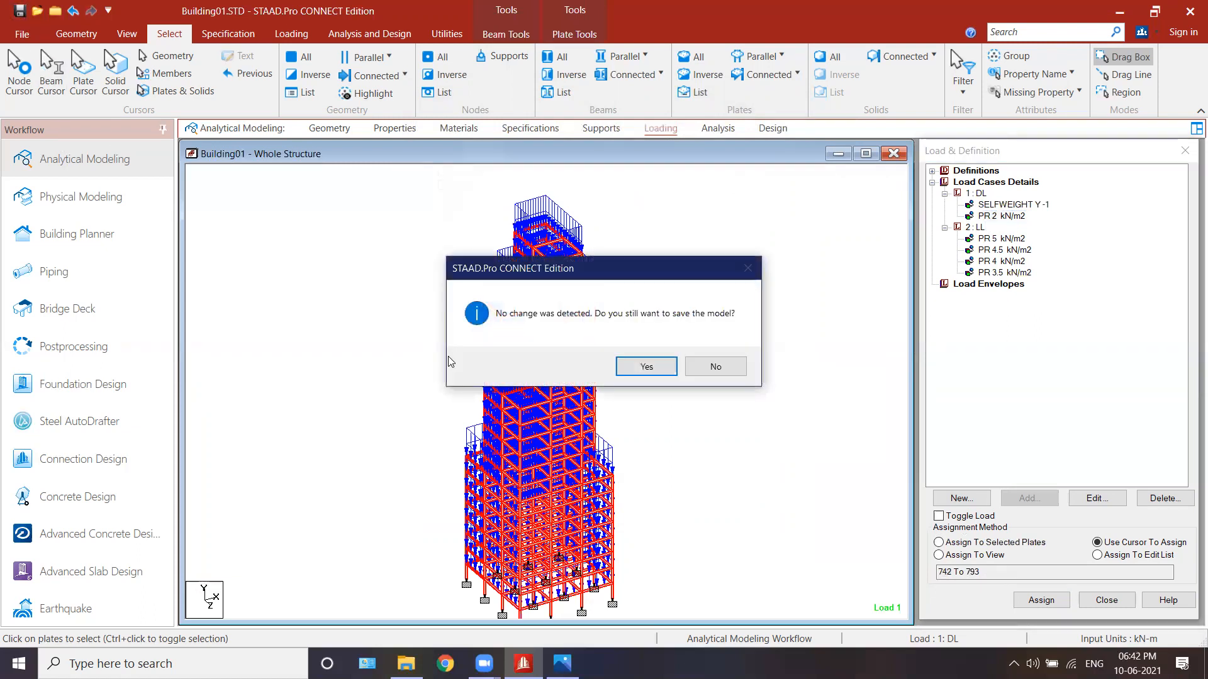
pyautogui.click(647, 367)
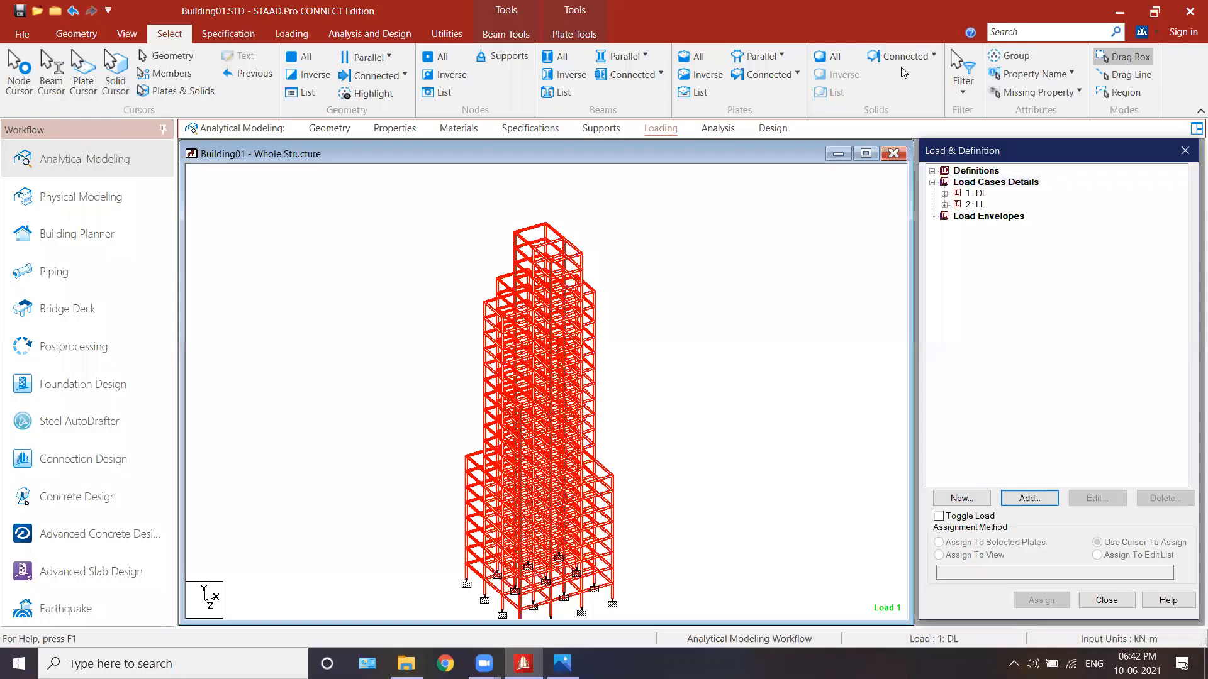
pyautogui.click(976, 183)
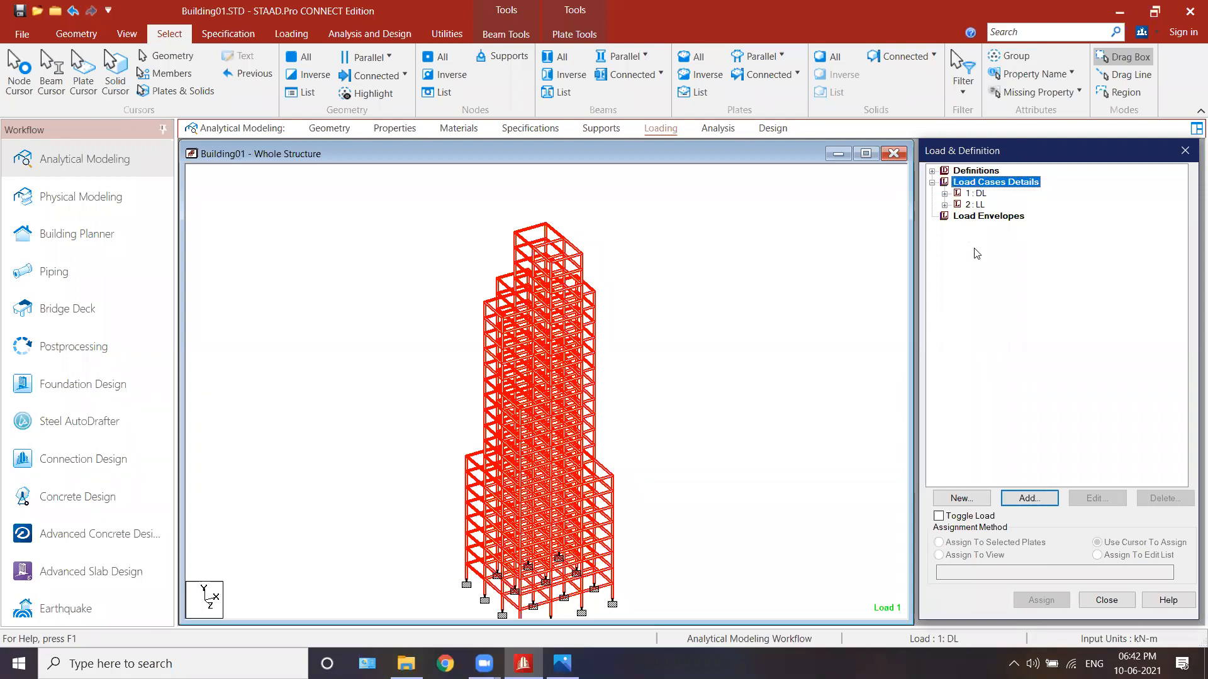
# - Create load combination 3 named DL+LL from load cases DL and LL, each with a factor of 1
pyautogui.click(1029, 498)
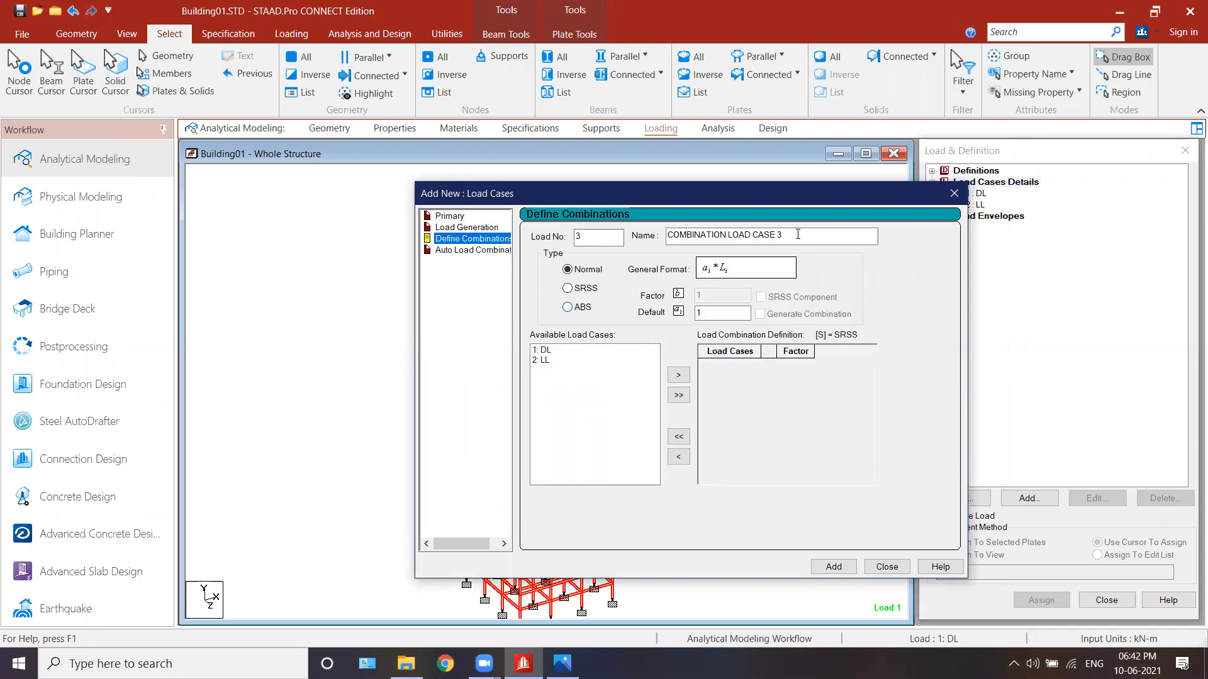
pyautogui.moveTo(798, 235); pyautogui.dragTo(634, 233)
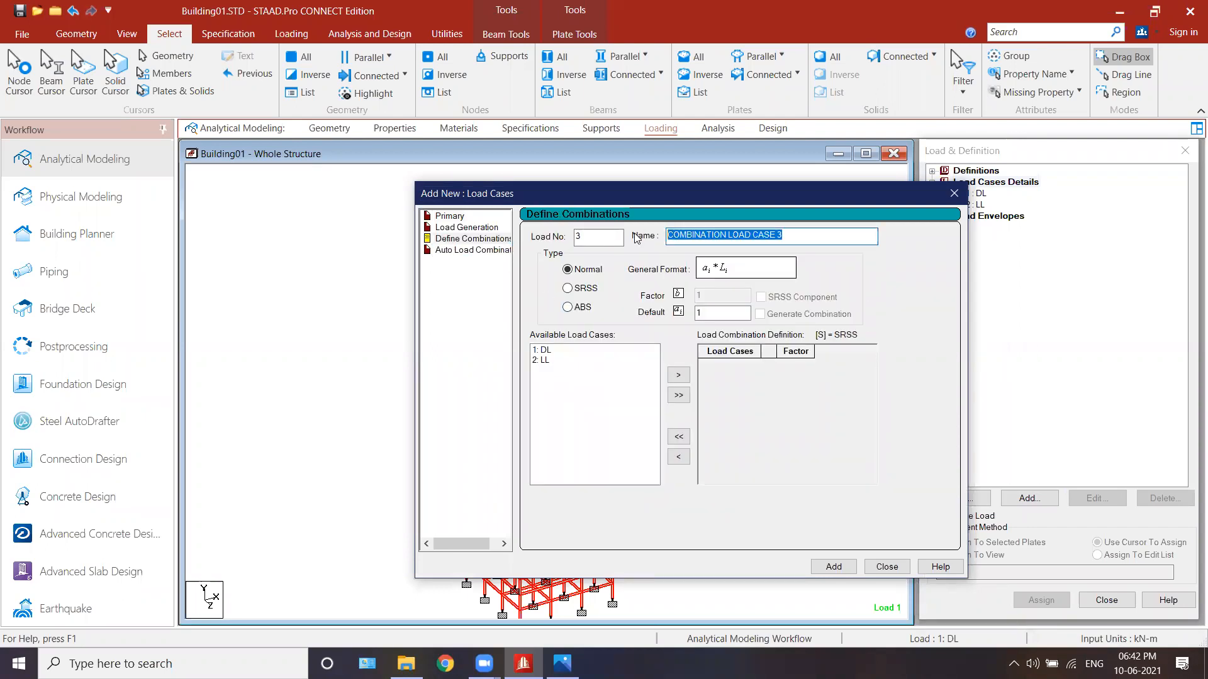
pyautogui.write('DL+LL')
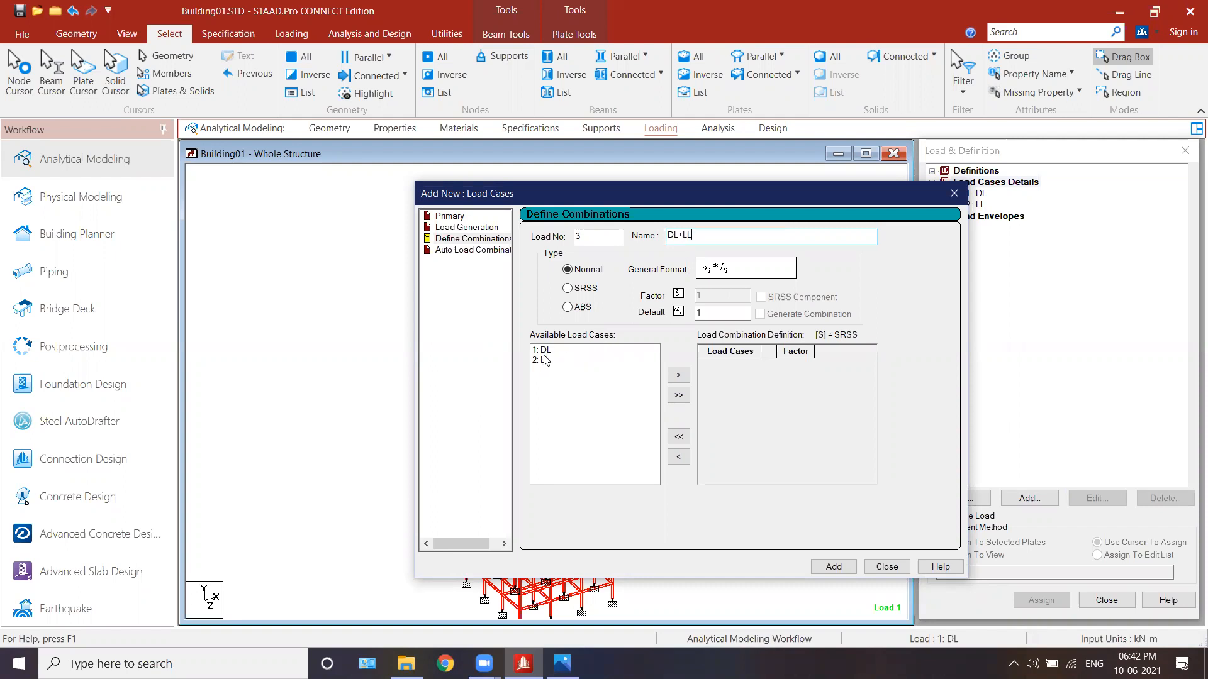
pyautogui.click(564, 351)
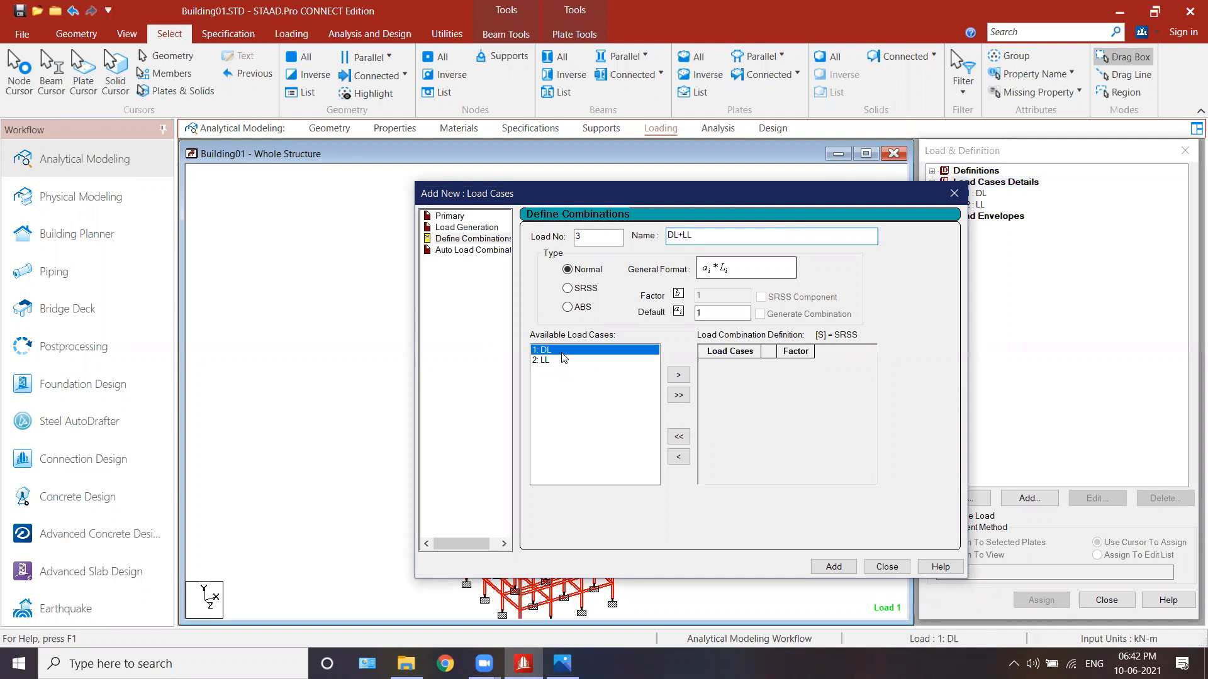
pyautogui.click(678, 376)
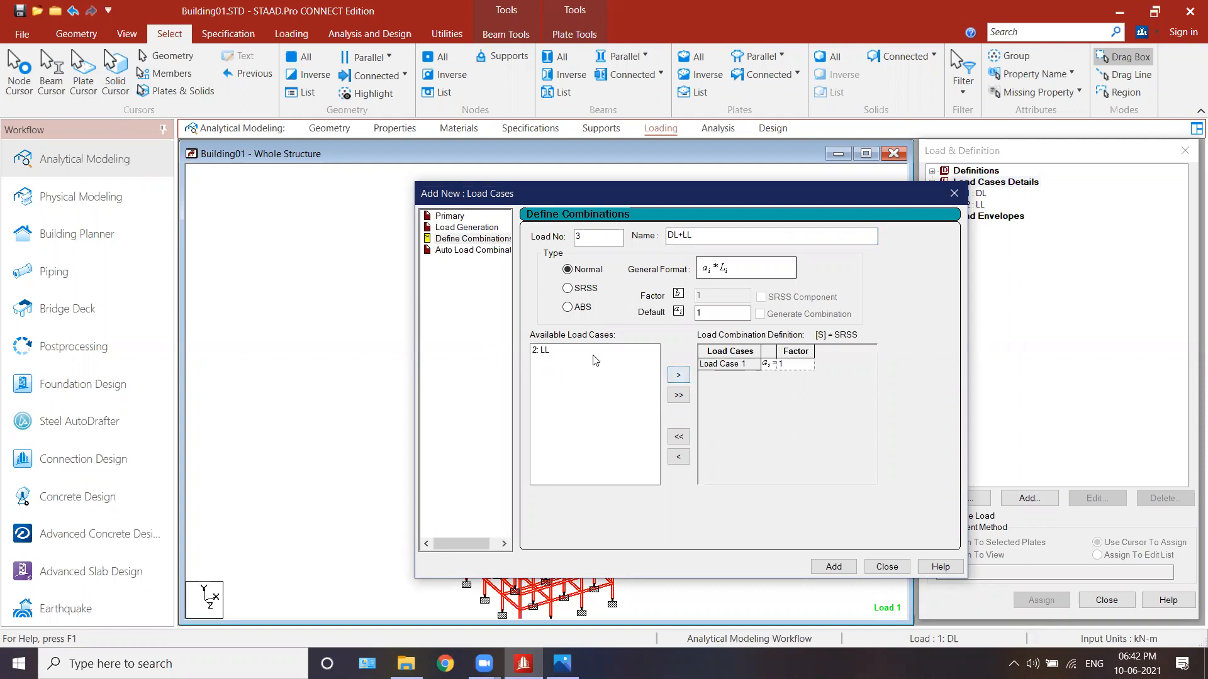
pyautogui.click(580, 351)
pyautogui.click(679, 396)
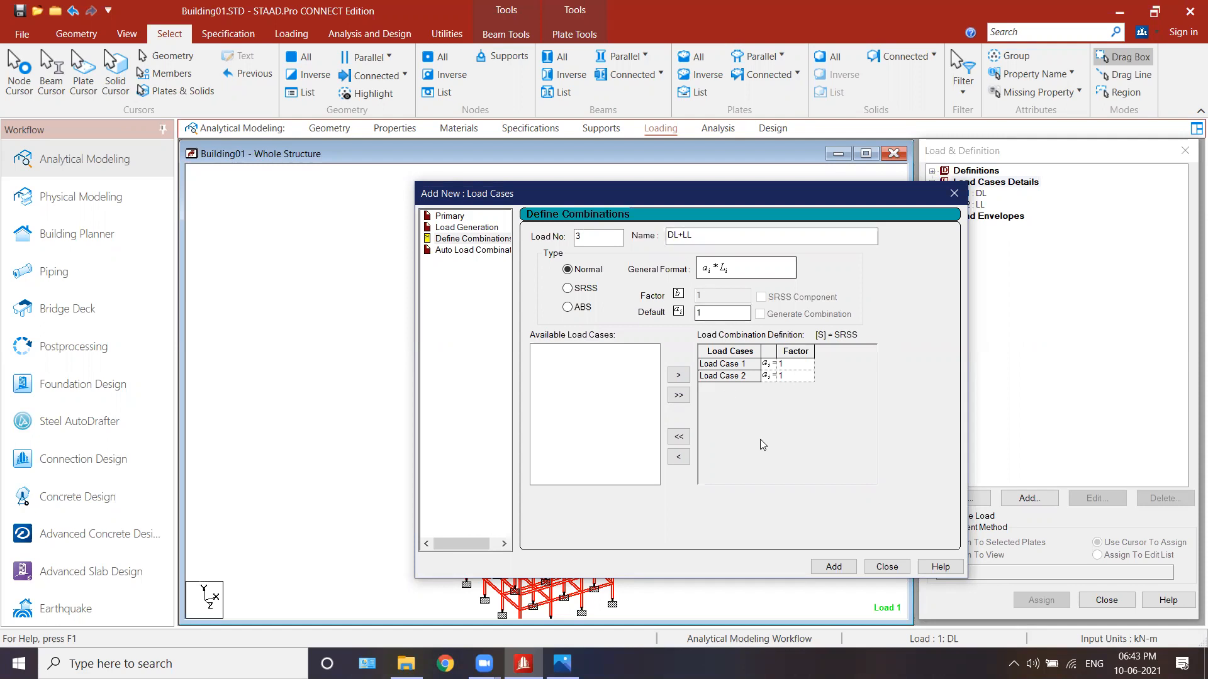
pyautogui.click(834, 566)
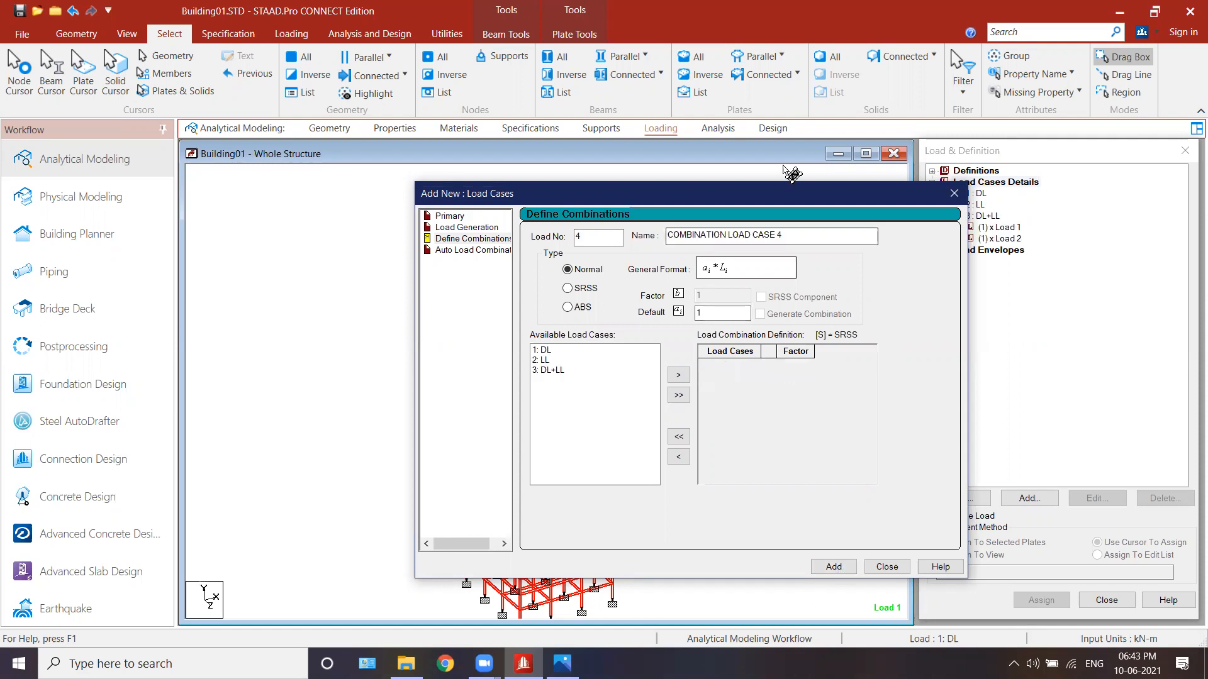
# - Name the next normal load combination 1.5[DL+LL] and include load cases 1 (DL) and 2 (LL) in it
pyautogui.moveTo(780, 191); pyautogui.dragTo(675, 148)
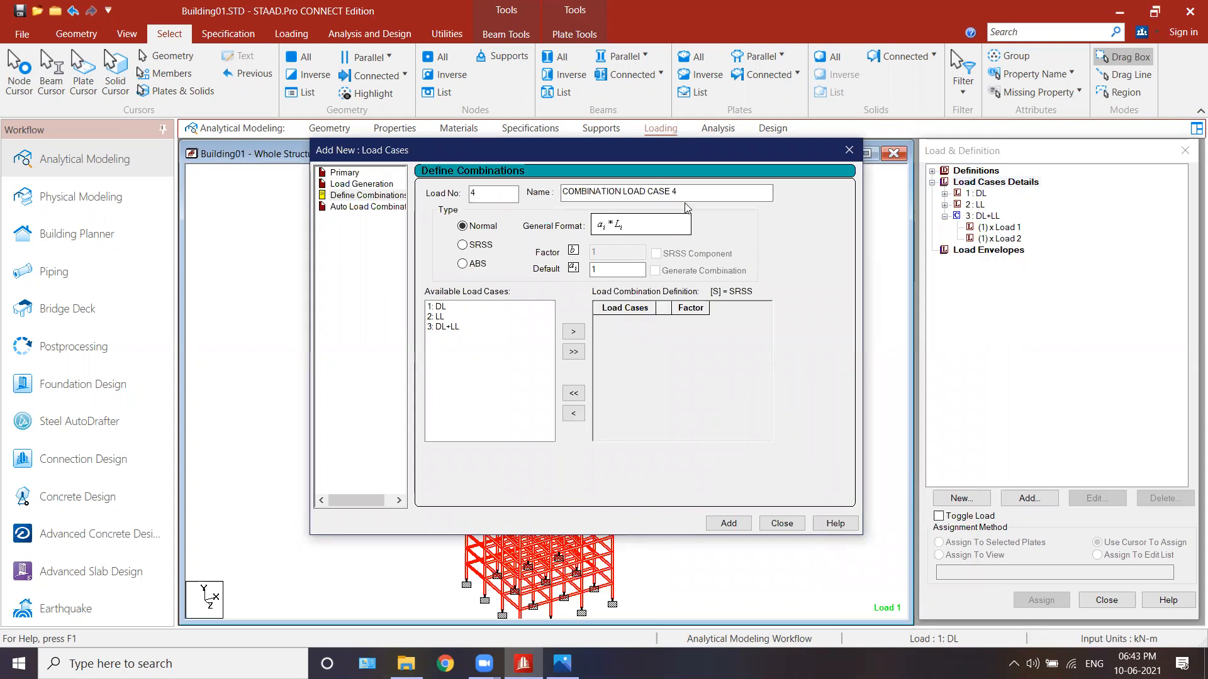
pyautogui.moveTo(684, 192); pyautogui.dragTo(562, 192)
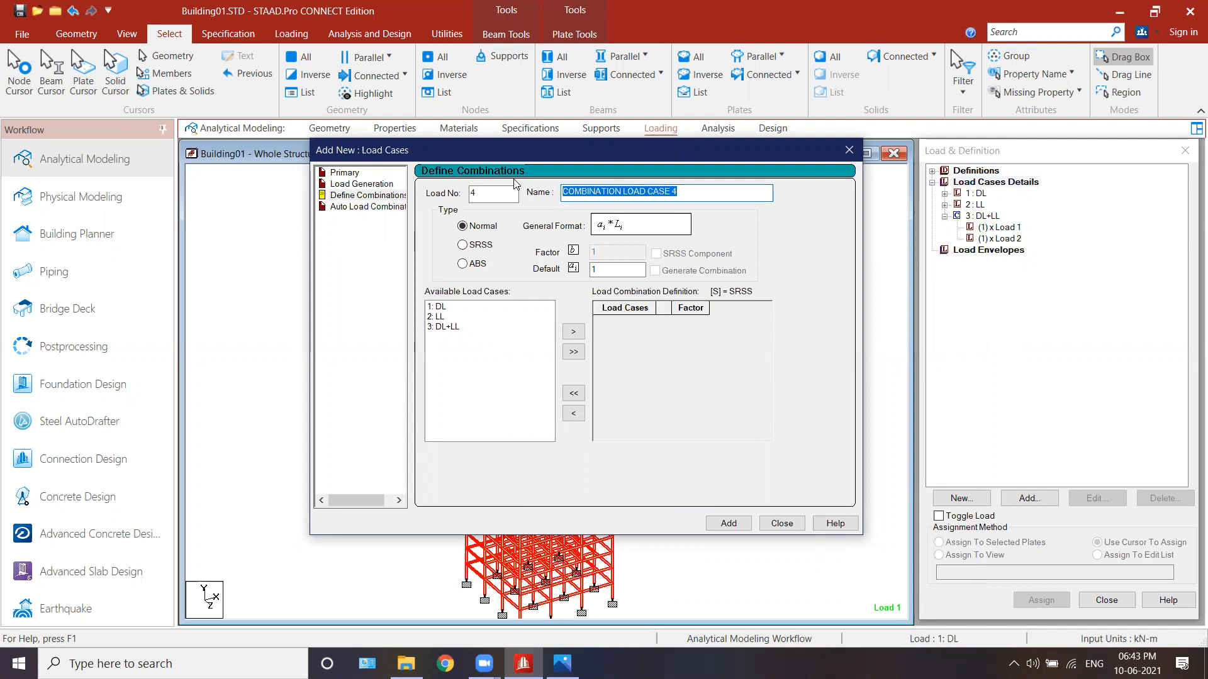
pyautogui.write('1')
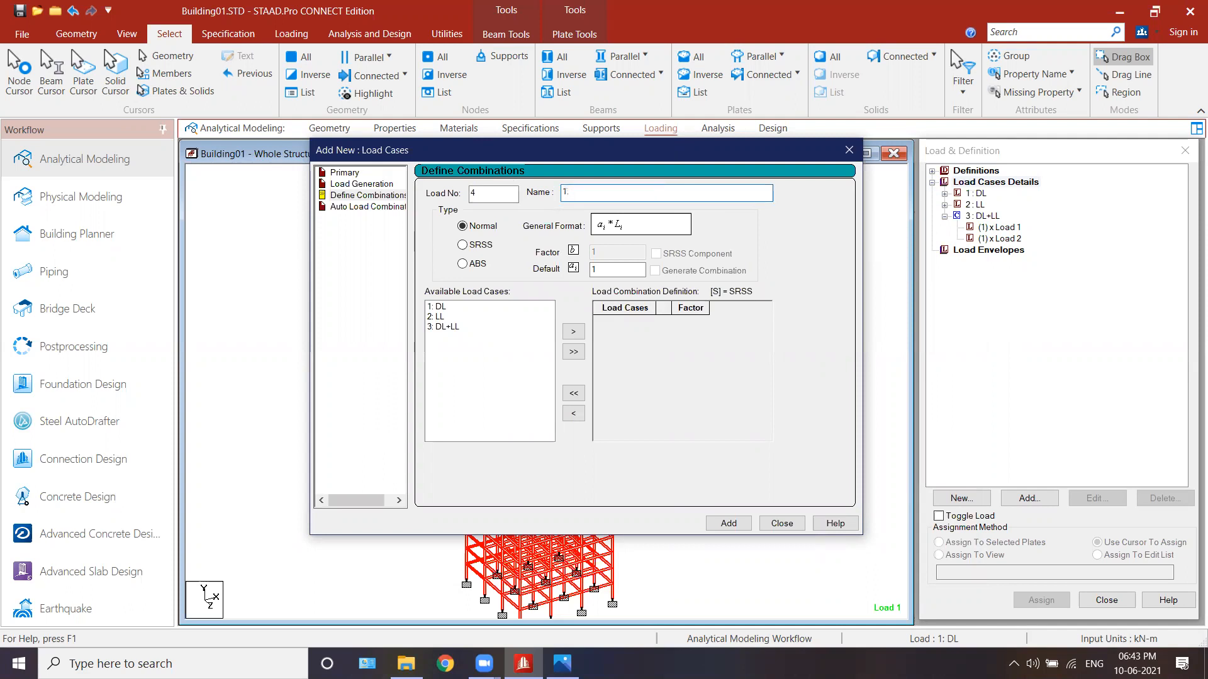
pyautogui.write('.5[DL+LL')
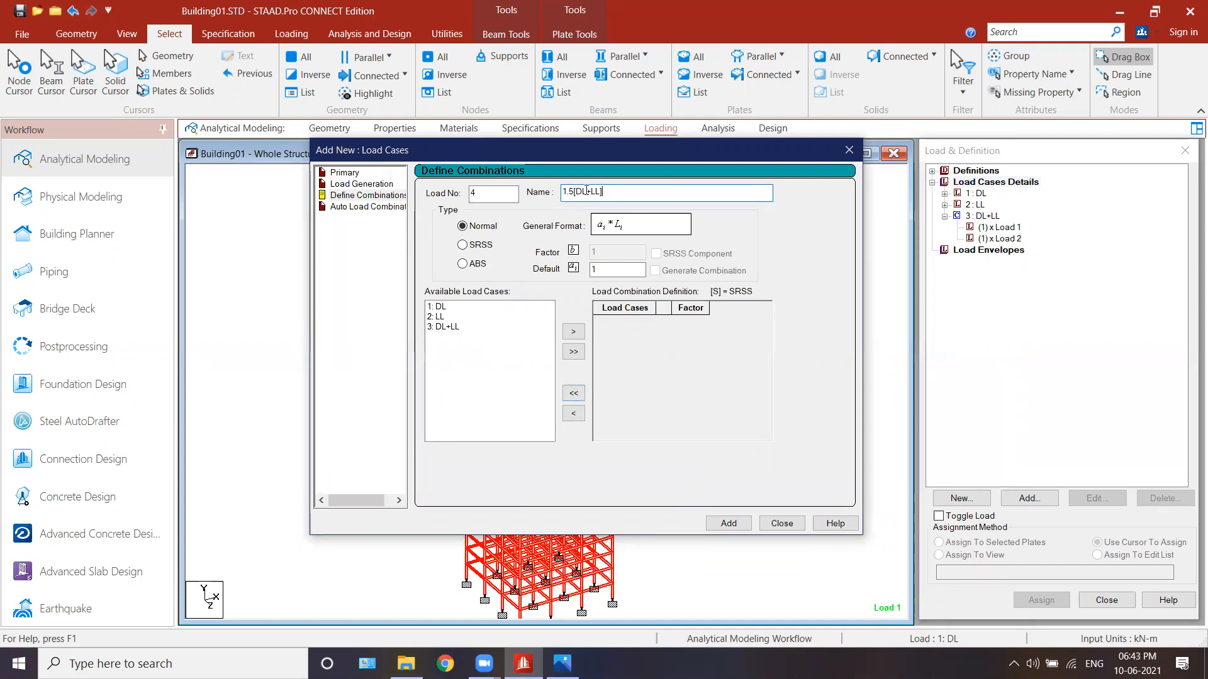
pyautogui.click(463, 308)
pyautogui.doubleClick(464, 308)
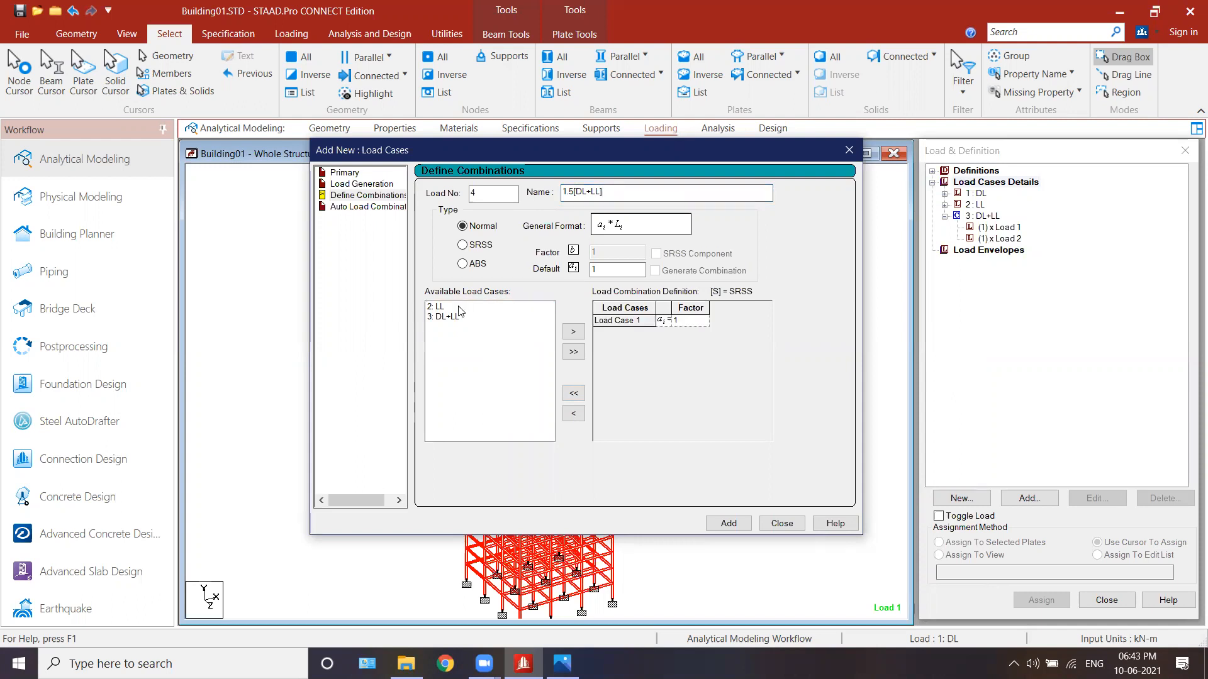
pyautogui.doubleClick(460, 308)
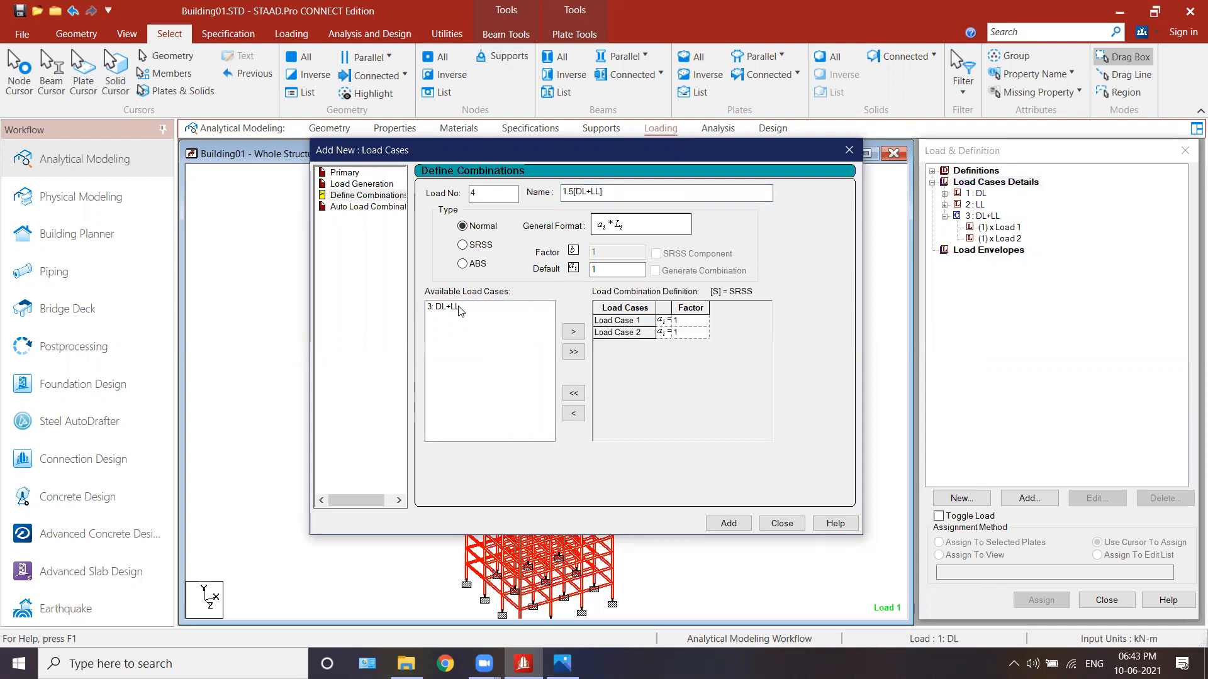
# - Set the factors of both included load cases to 1.5, add the combination and finish defining combinations
pyautogui.click(686, 321)
pyautogui.click(691, 336)
pyautogui.write('.5')
pyautogui.click(727, 523)
pyautogui.click(780, 524)
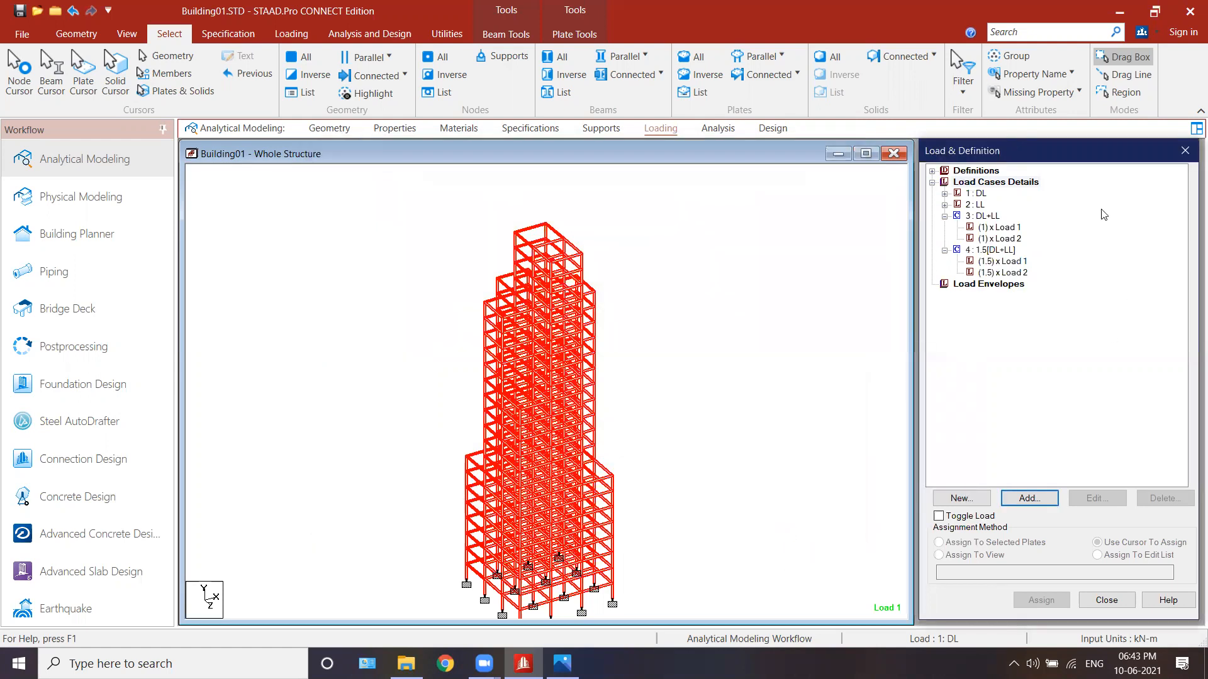
# - Collapse the DL+LL and 1.5[DL+LL] combinations in the load tree and save the model
pyautogui.click(944, 217)
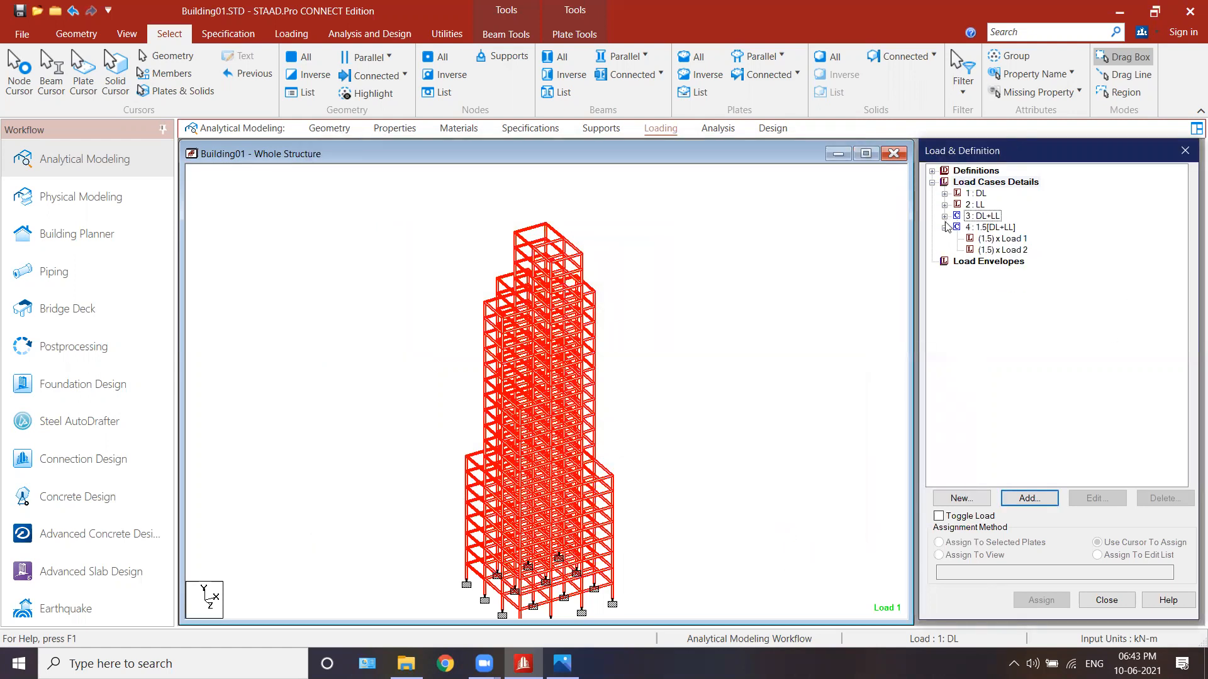
pyautogui.click(944, 228)
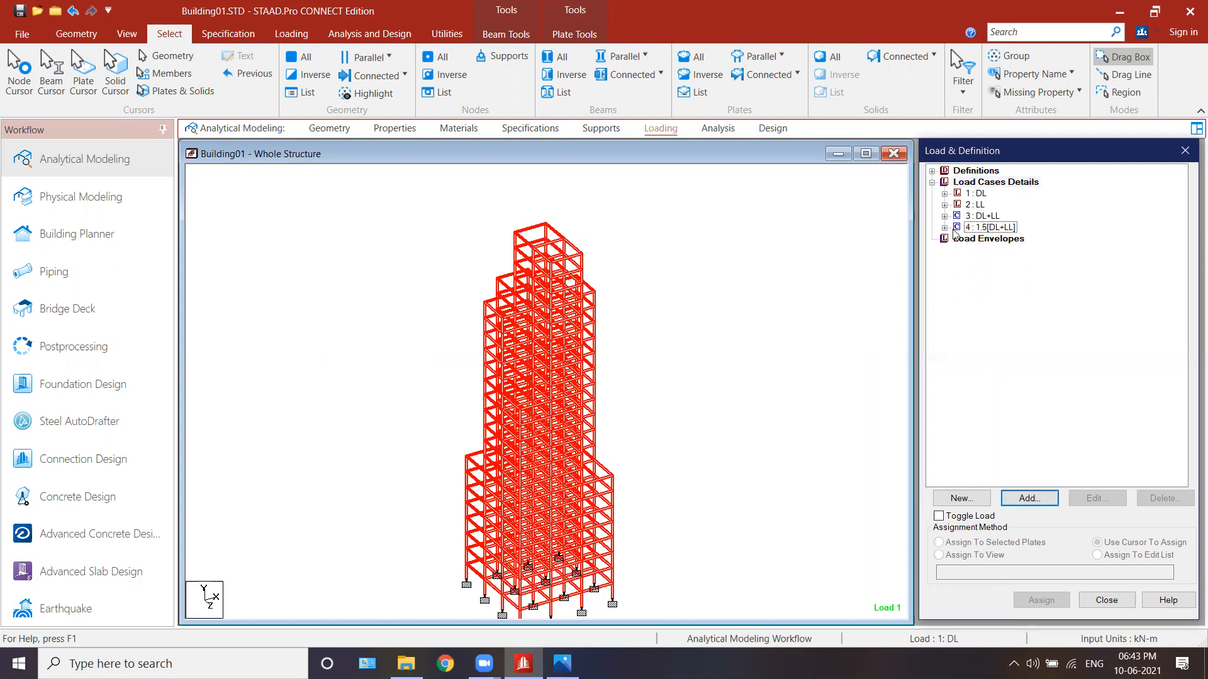
pyautogui.click(20, 11)
pyautogui.click(588, 409)
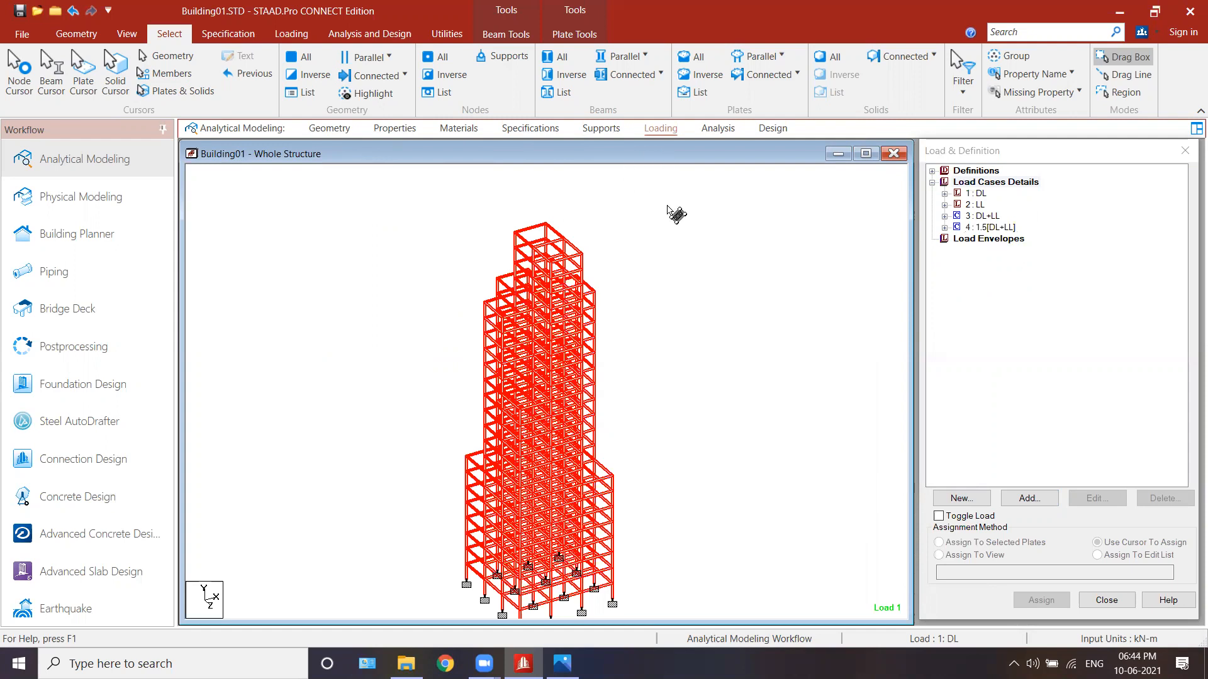
# - Clear the selection of the whole structure and view the lower storeys of the building up close
pyautogui.click(661, 487)
pyautogui.moveTo(646, 511); pyautogui.dragTo(649, 432, button='middle')
pyautogui.scroll(5, 532, 542)
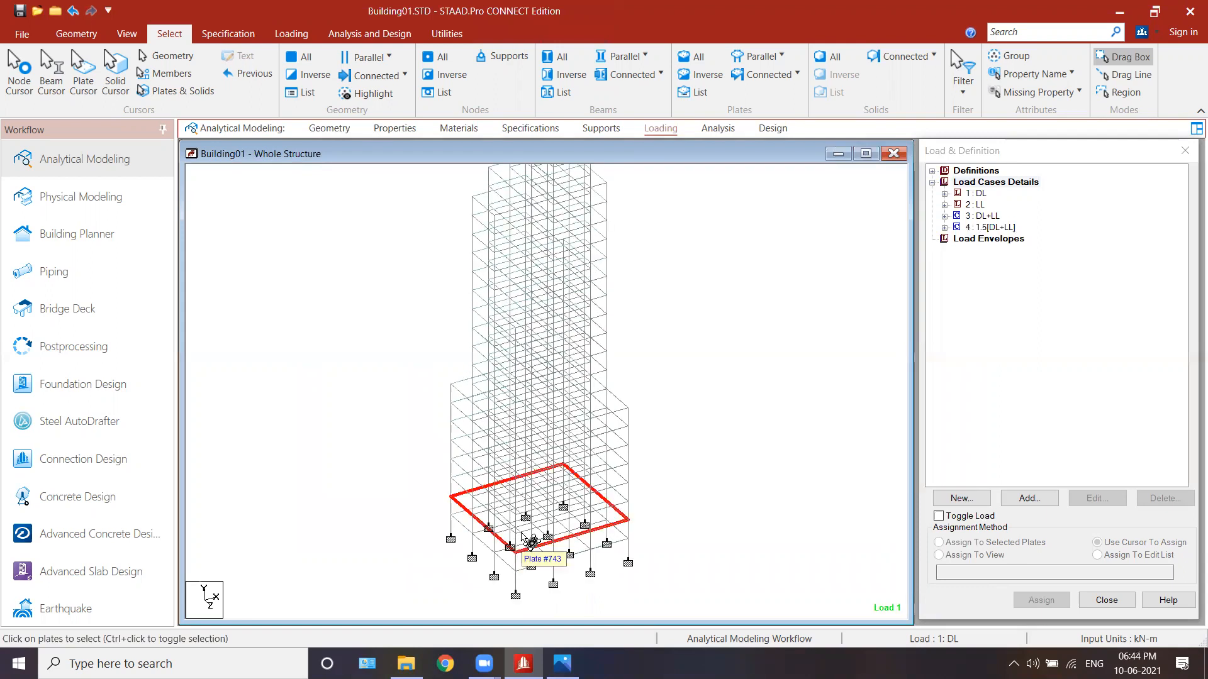
pyautogui.scroll(-2, 530, 503)
pyautogui.scroll(2, 531, 469)
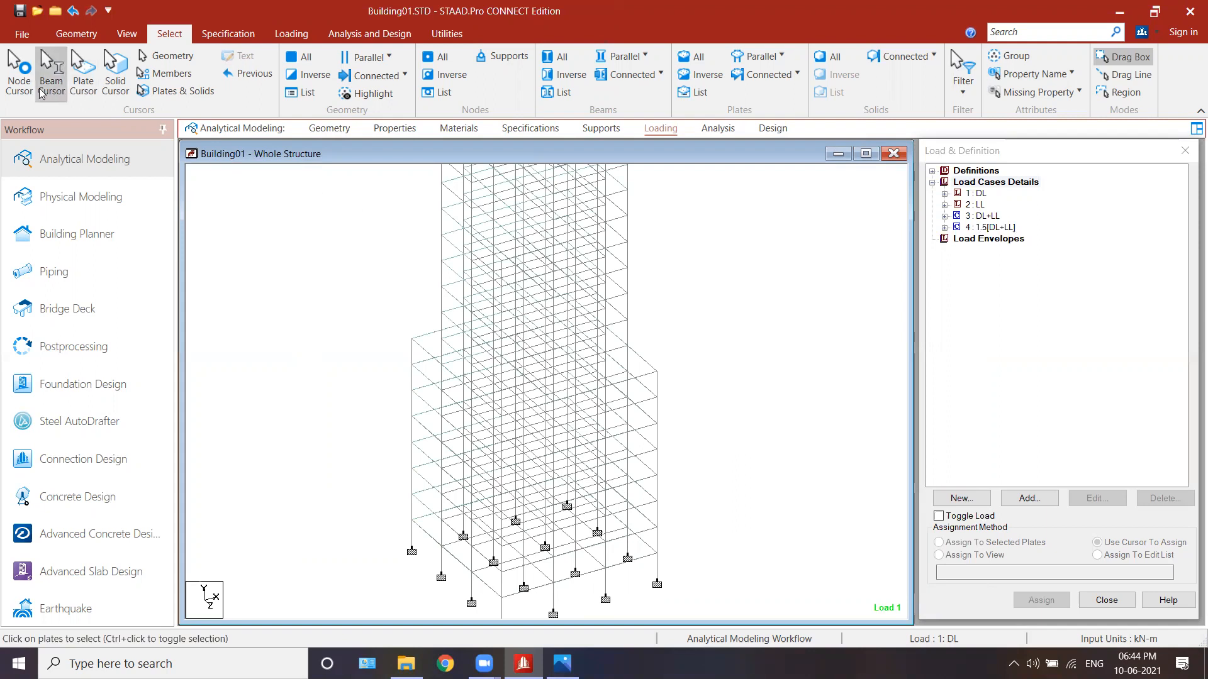
# - Examine the outer beams near the base and at the podium's top level by selecting them, and clear the selection
pyautogui.click(454, 561)
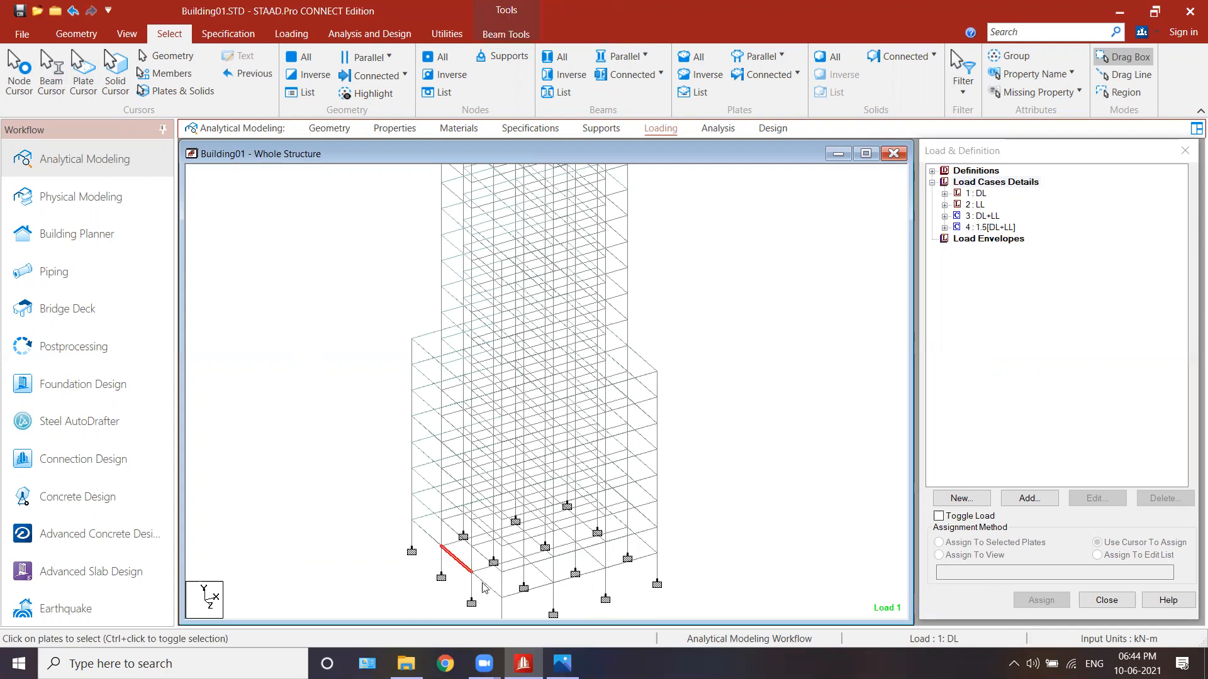
pyautogui.click(594, 572)
pyautogui.keyDown('ctrl'); pyautogui.click(617, 566); pyautogui.keyUp('ctrl')
pyautogui.click(753, 545)
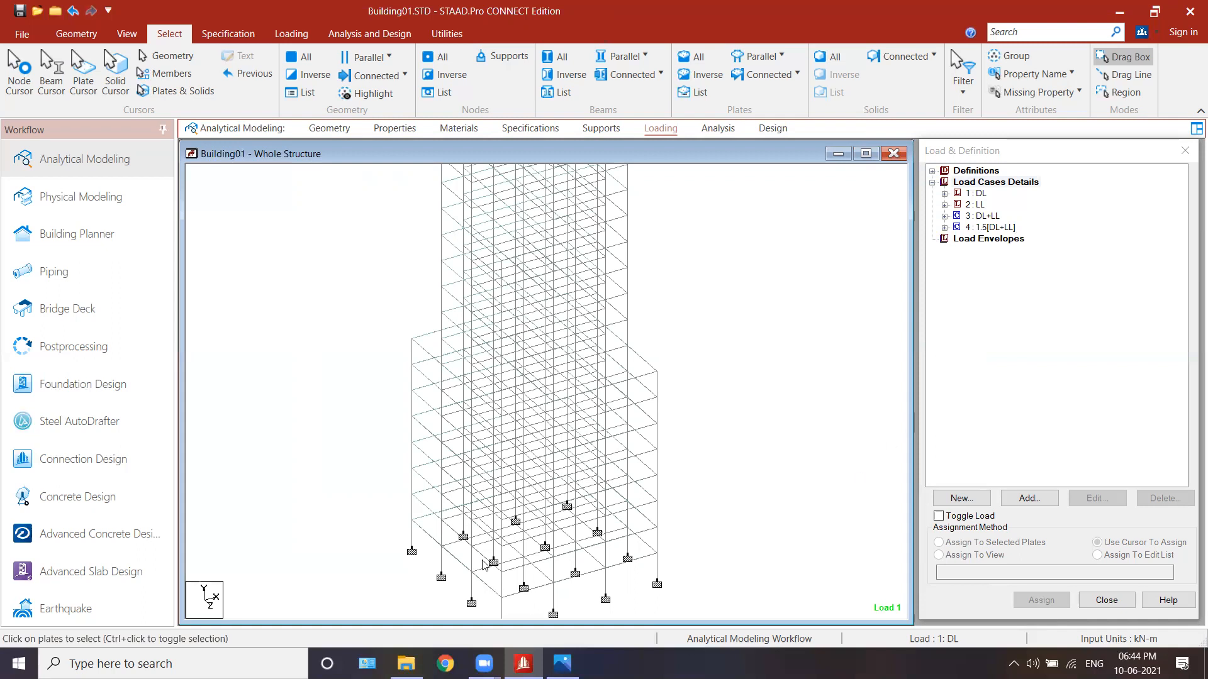
pyautogui.click(433, 357)
pyautogui.keyDown('ctrl'); pyautogui.click(456, 377); pyautogui.keyUp('ctrl')
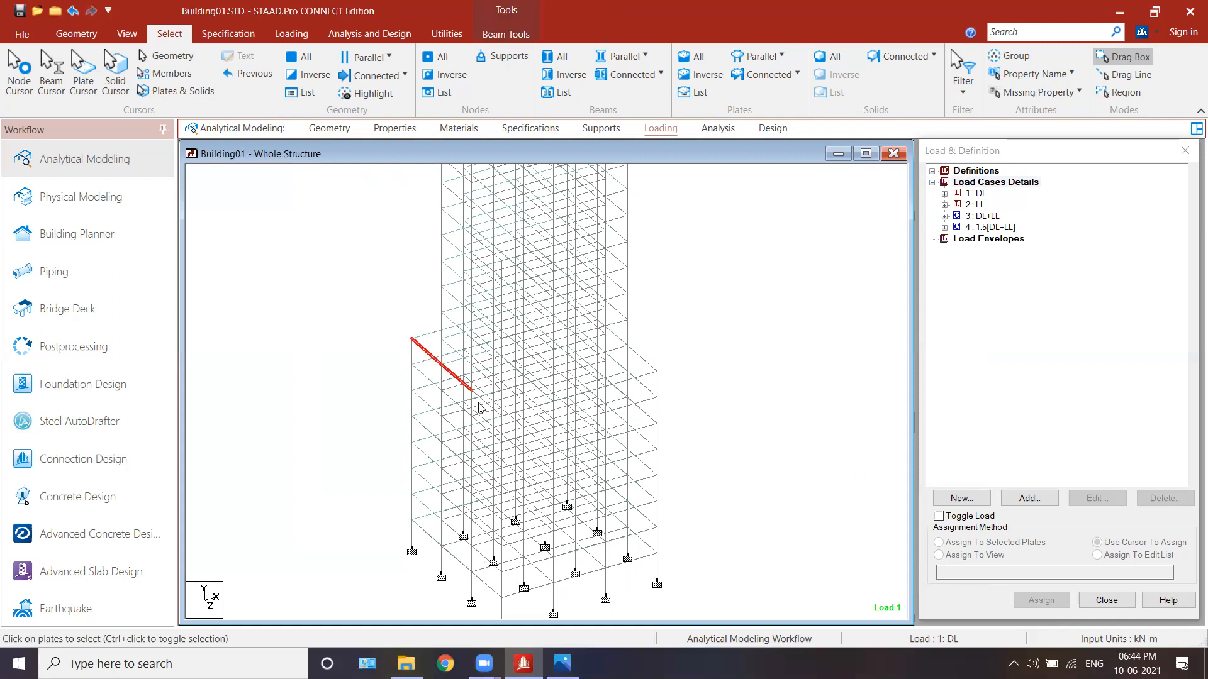
pyautogui.click(754, 430)
# - Examine which beams an edge-line pick in plan view selects over the tower's height, viewing it isometrically before clearing the selection
pyautogui.rightClick(711, 376)
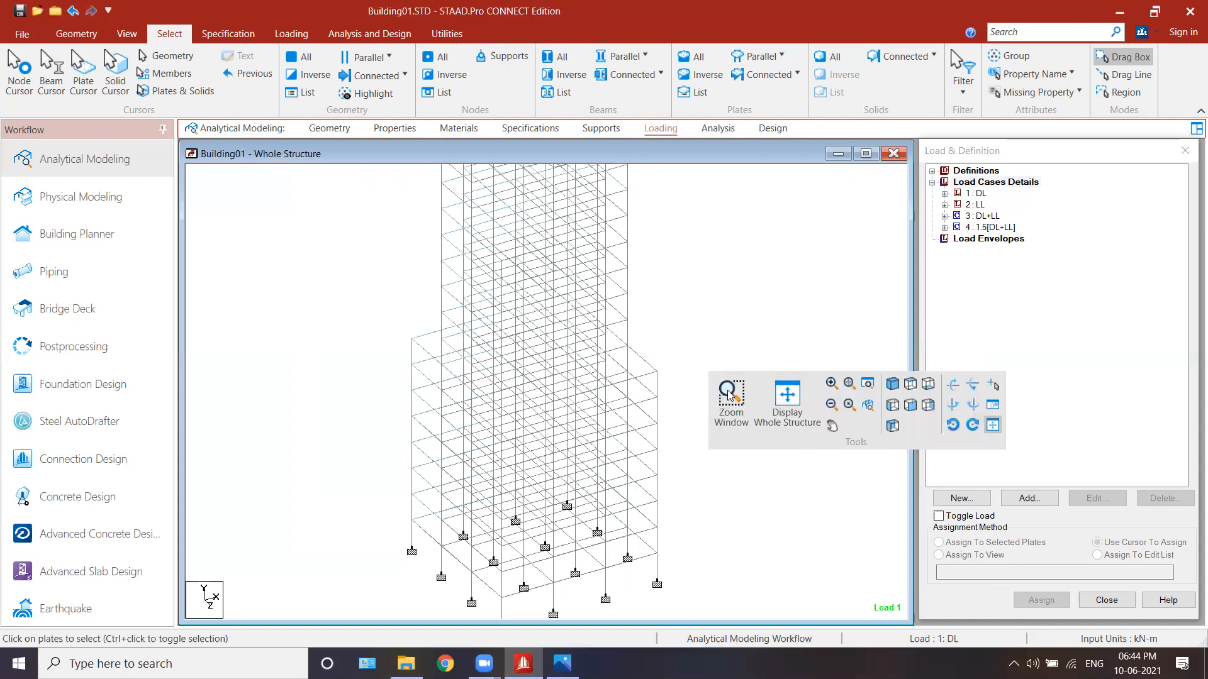
pyautogui.click(909, 383)
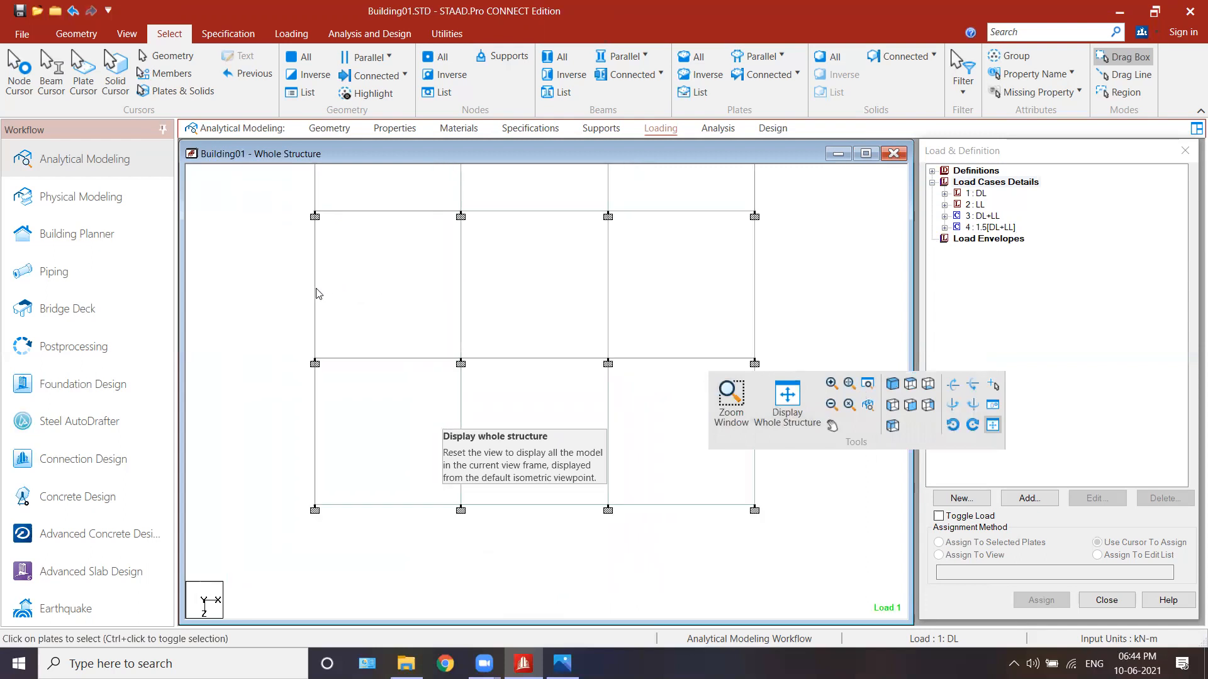
pyautogui.click(315, 291)
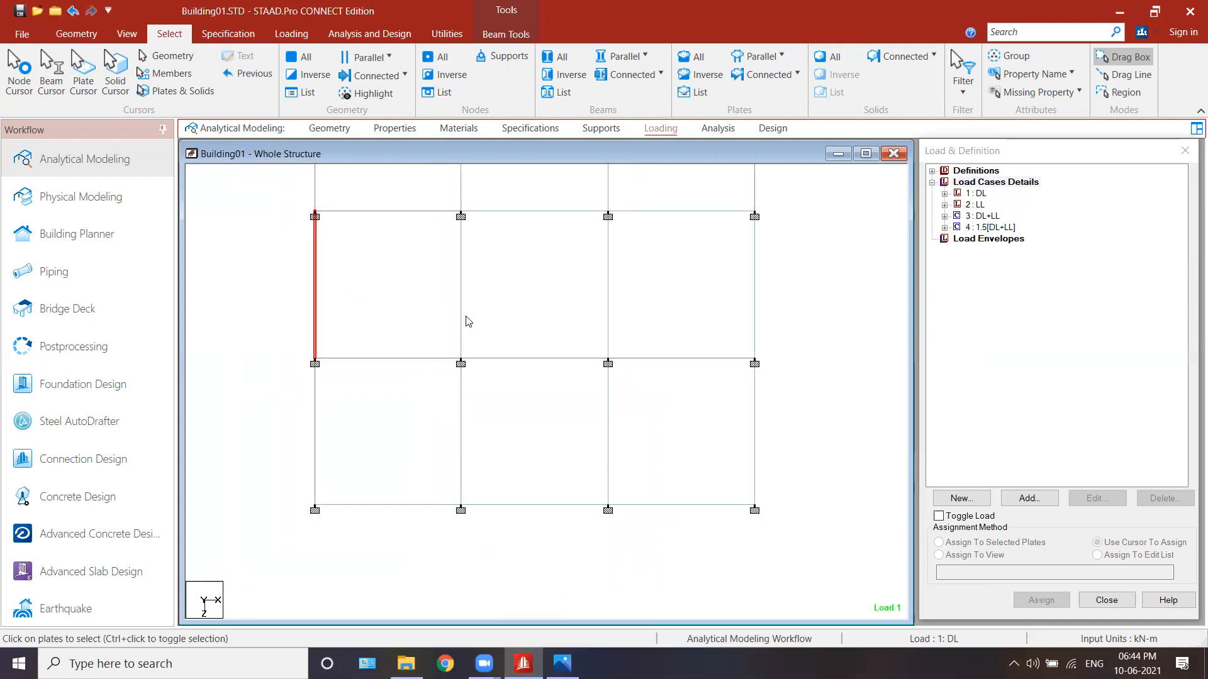
pyautogui.press('space')
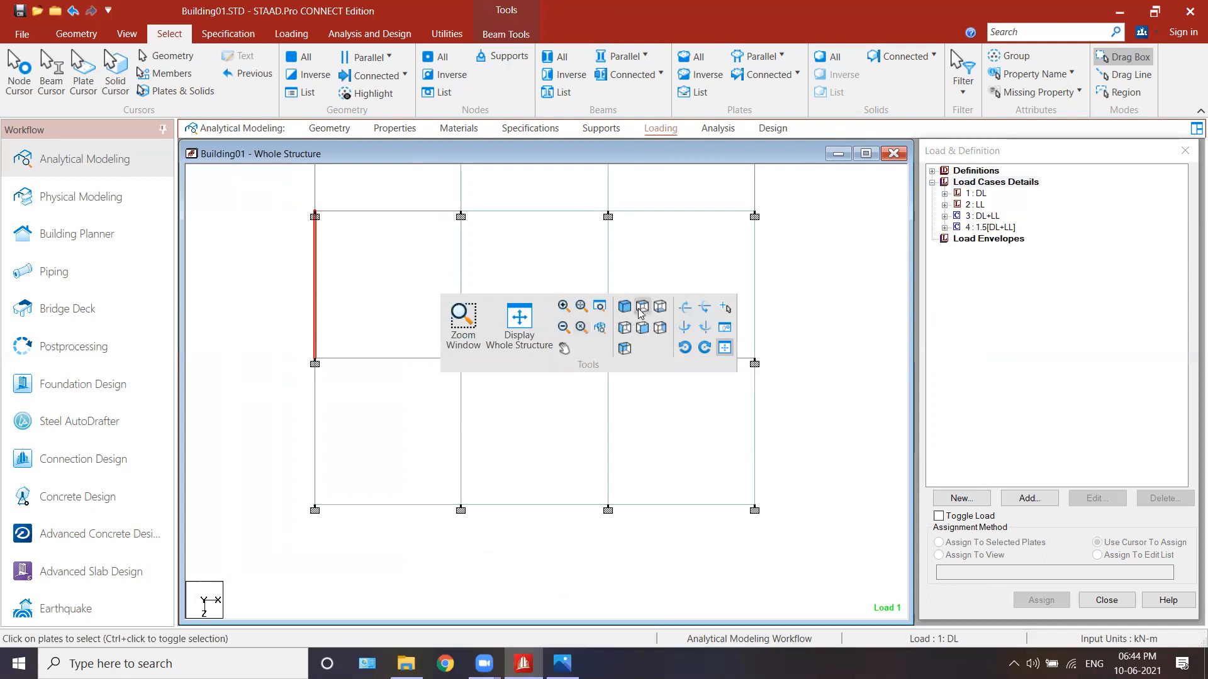
pyautogui.click(624, 307)
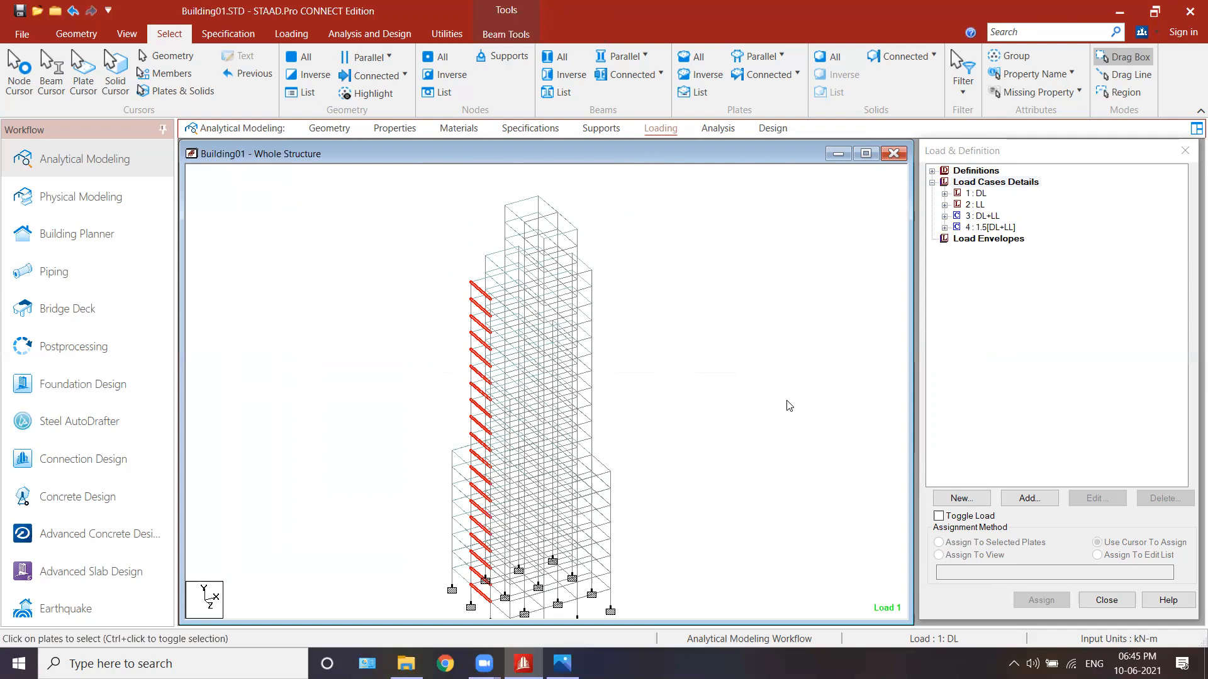
pyautogui.click(683, 354)
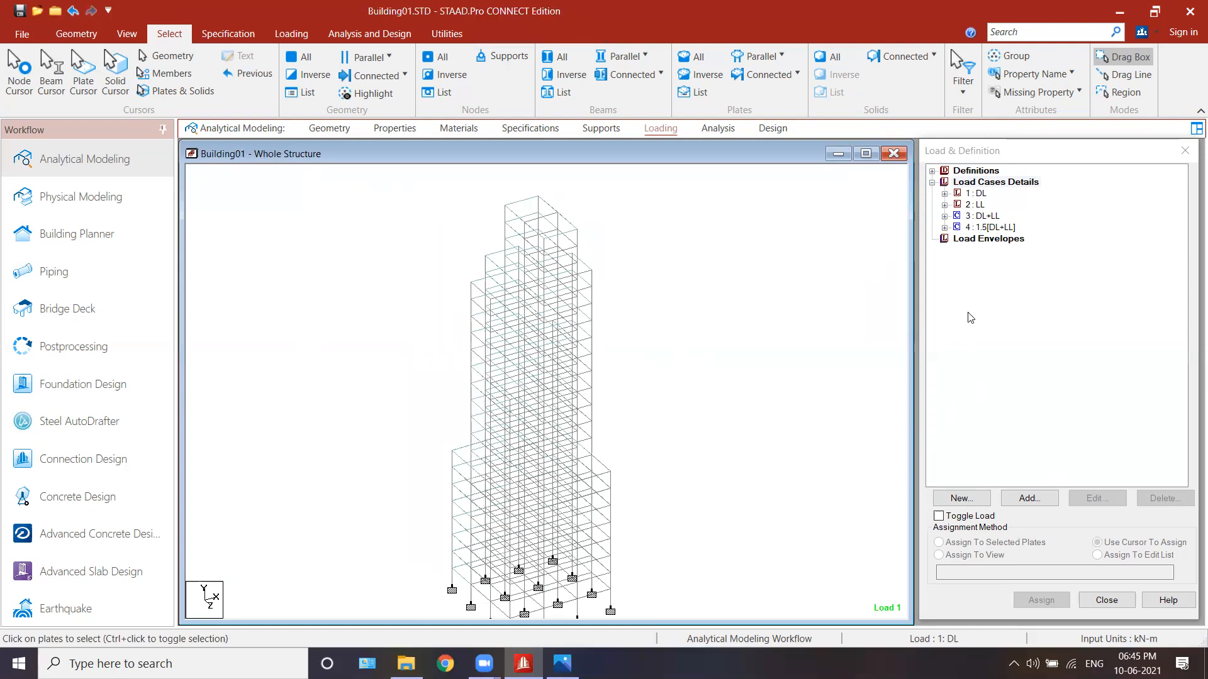
# - Review the LL and DL load items and the uniform force options for member loads in the GY direction, without adding a load
pyautogui.click(944, 204)
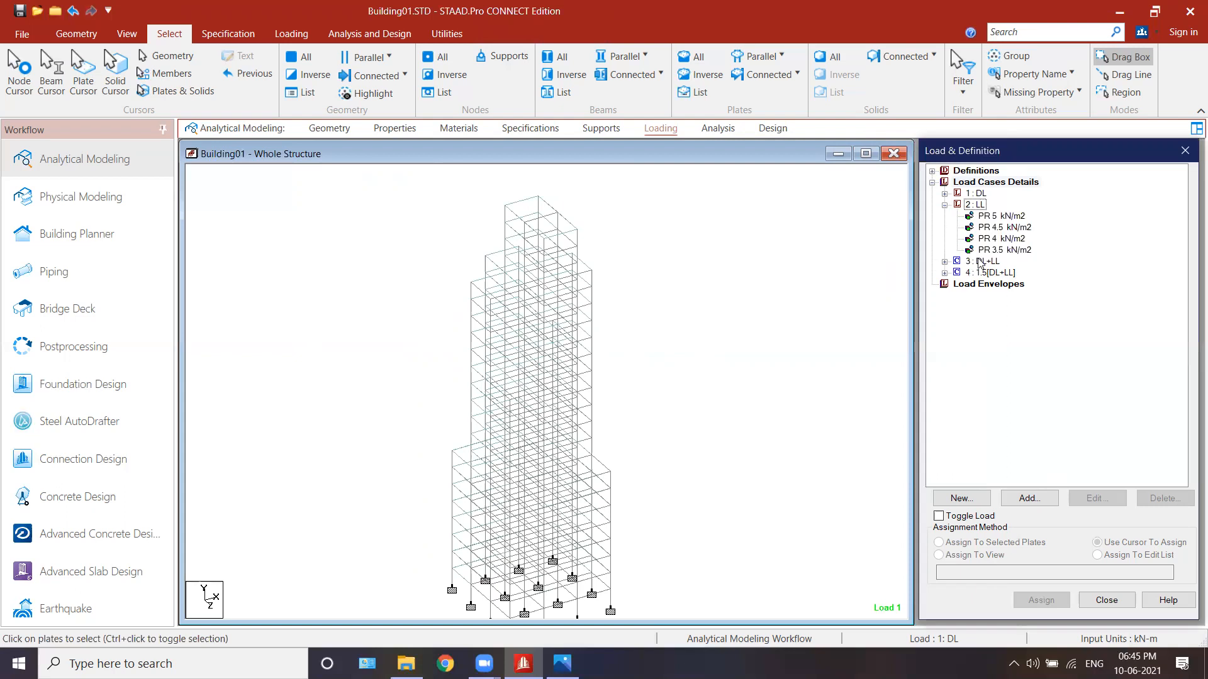
pyautogui.click(944, 204)
pyautogui.click(944, 193)
pyautogui.click(1031, 495)
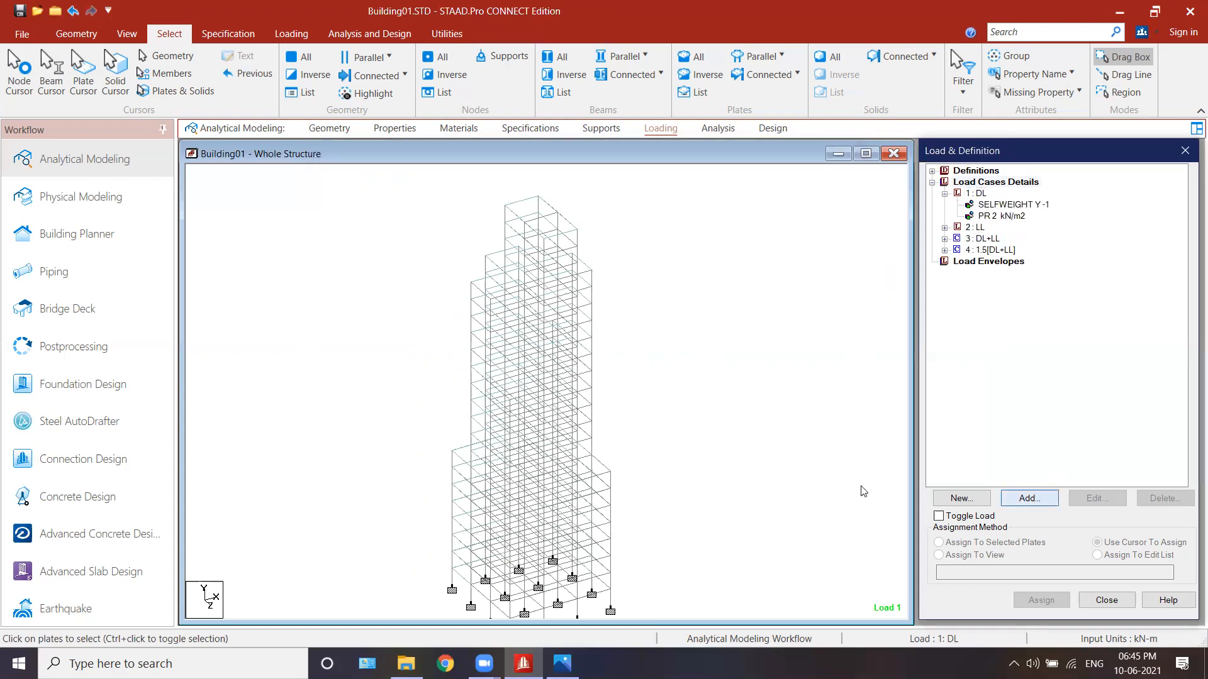
pyautogui.click(348, 195)
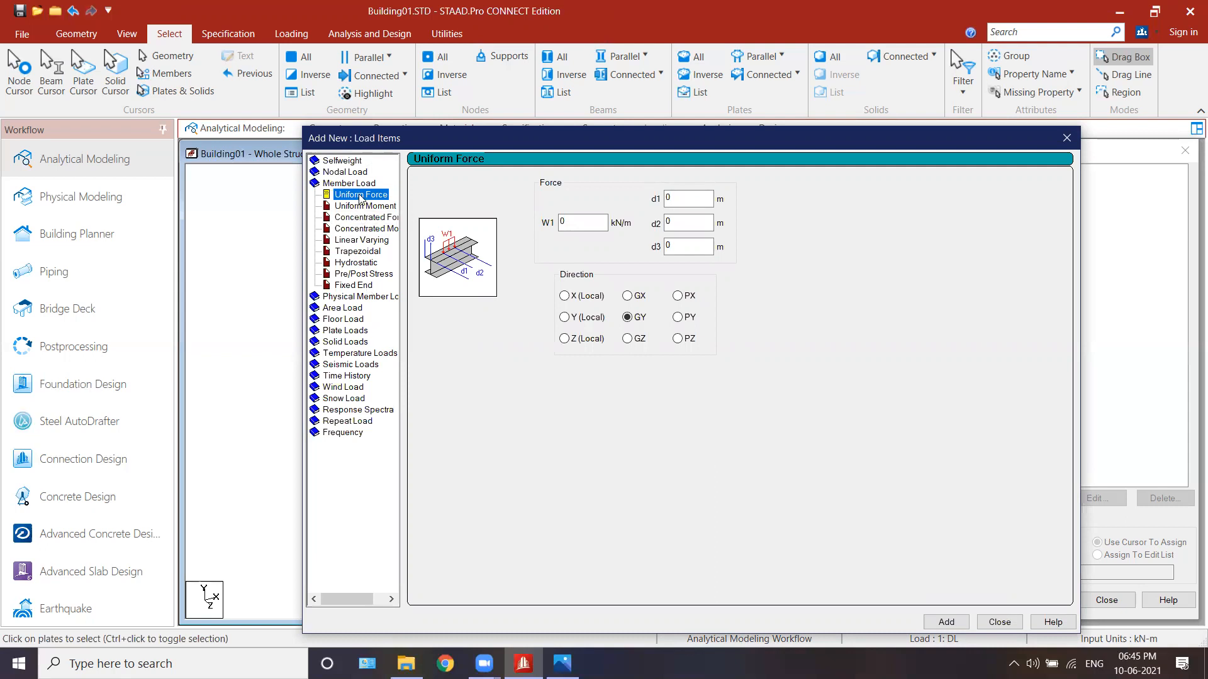
pyautogui.click(561, 224)
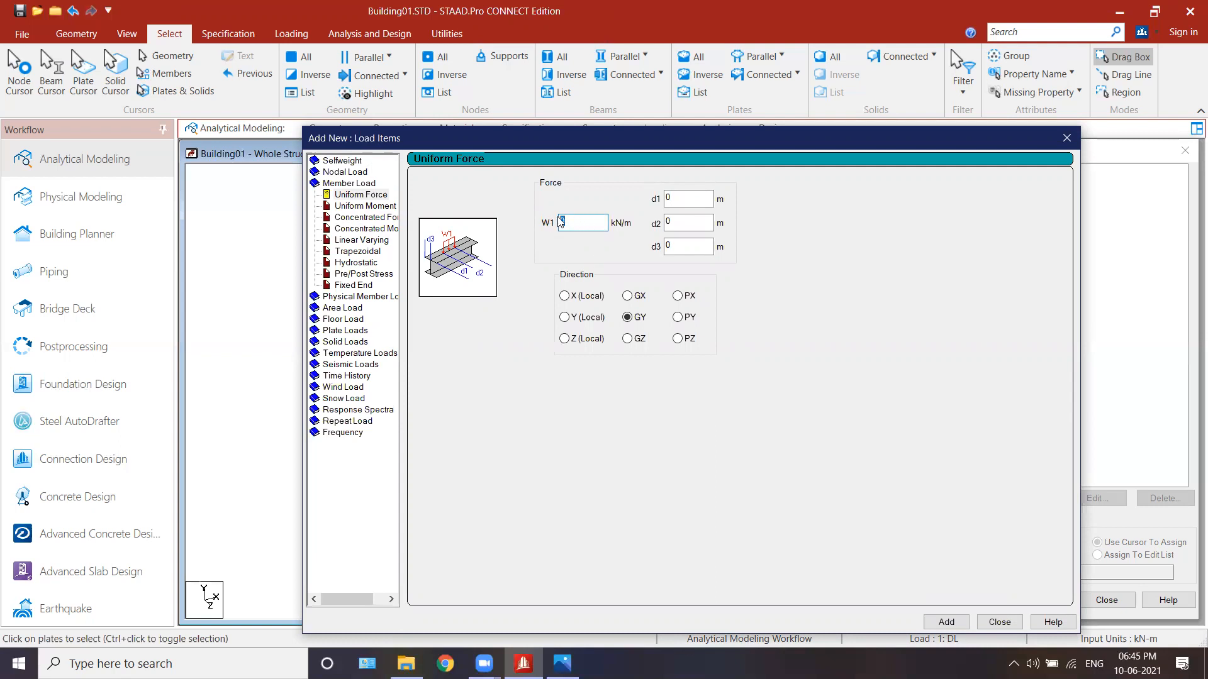
pyautogui.click(627, 317)
pyautogui.click(1008, 627)
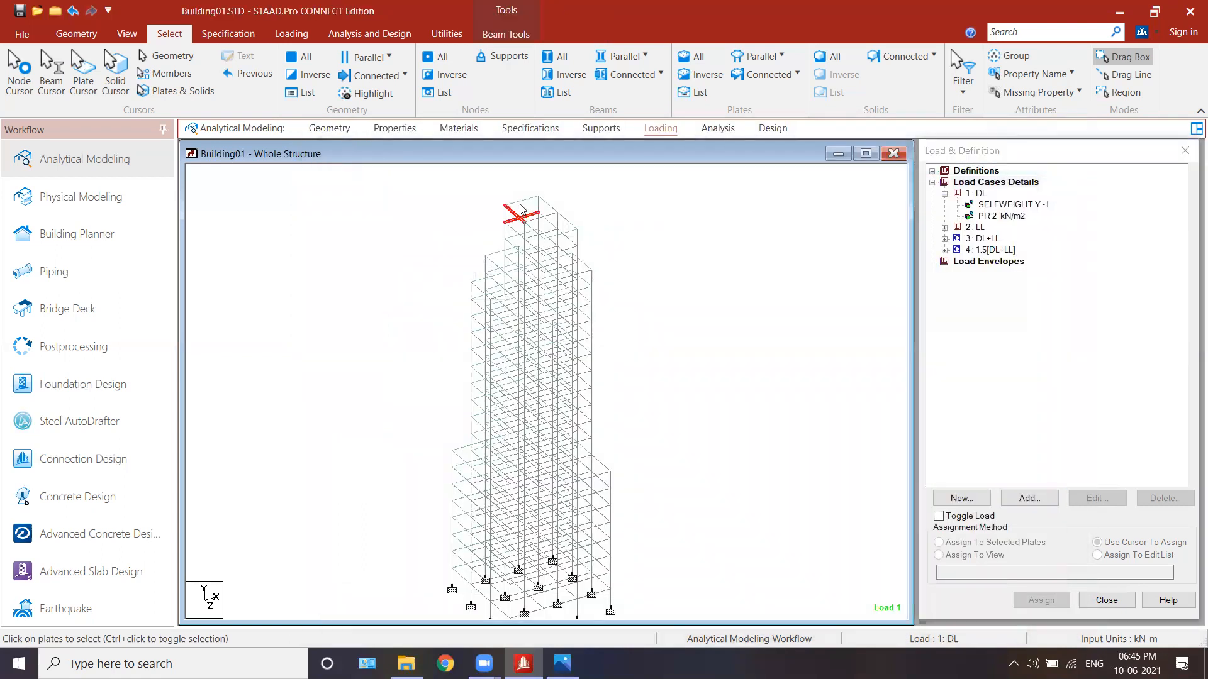
# - Select only the outer beam along the back edge of the tower's roof
pyautogui.scroll(2, 521, 206)
pyautogui.moveTo(546, 286); pyautogui.dragTo(526, 367, button='middle')
pyautogui.click(576, 290)
pyautogui.click(504, 280)
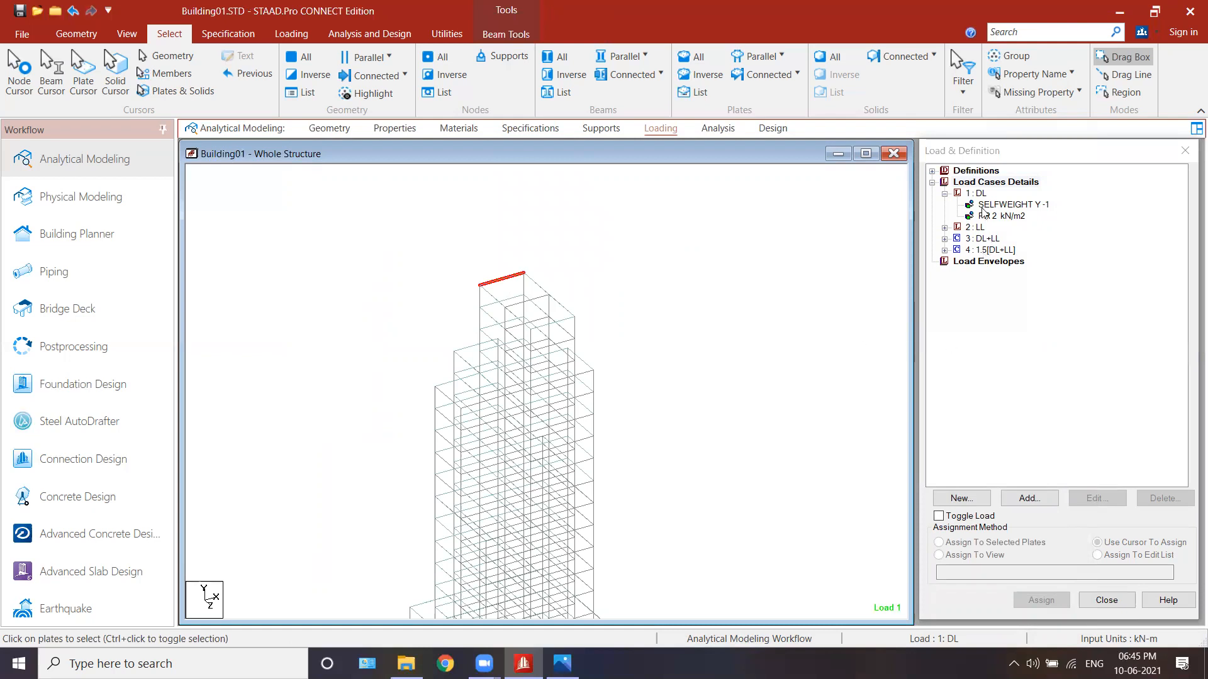
# - Add a uniform member force of 6 kN/m in the GY direction to the DL load case
pyautogui.click(980, 194)
pyautogui.click(1029, 498)
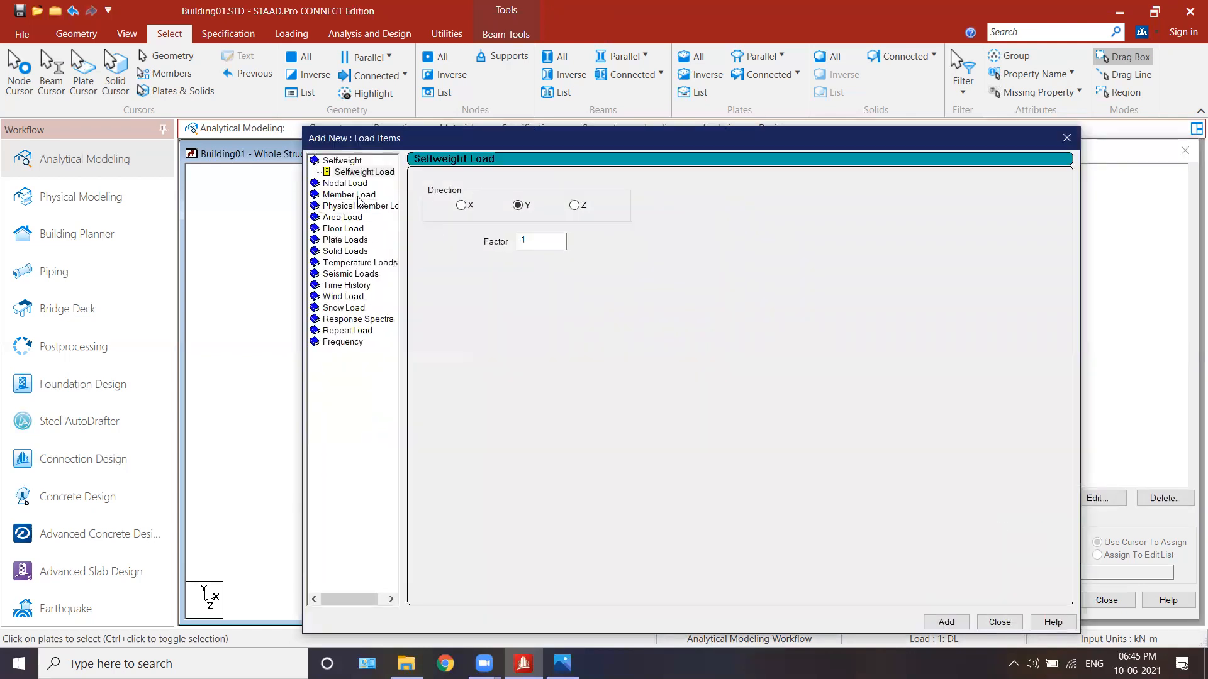
pyautogui.click(357, 194)
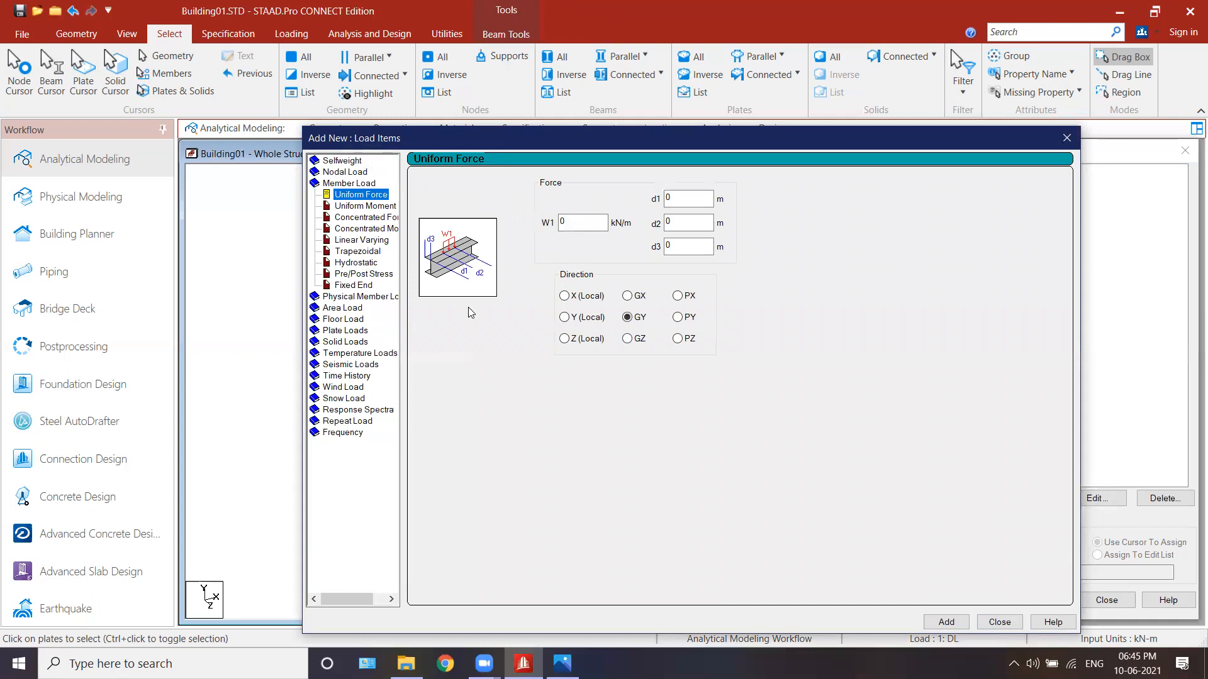
pyautogui.click(577, 221)
pyautogui.write('6')
pyautogui.moveTo(730, 141); pyautogui.dragTo(780, 98)
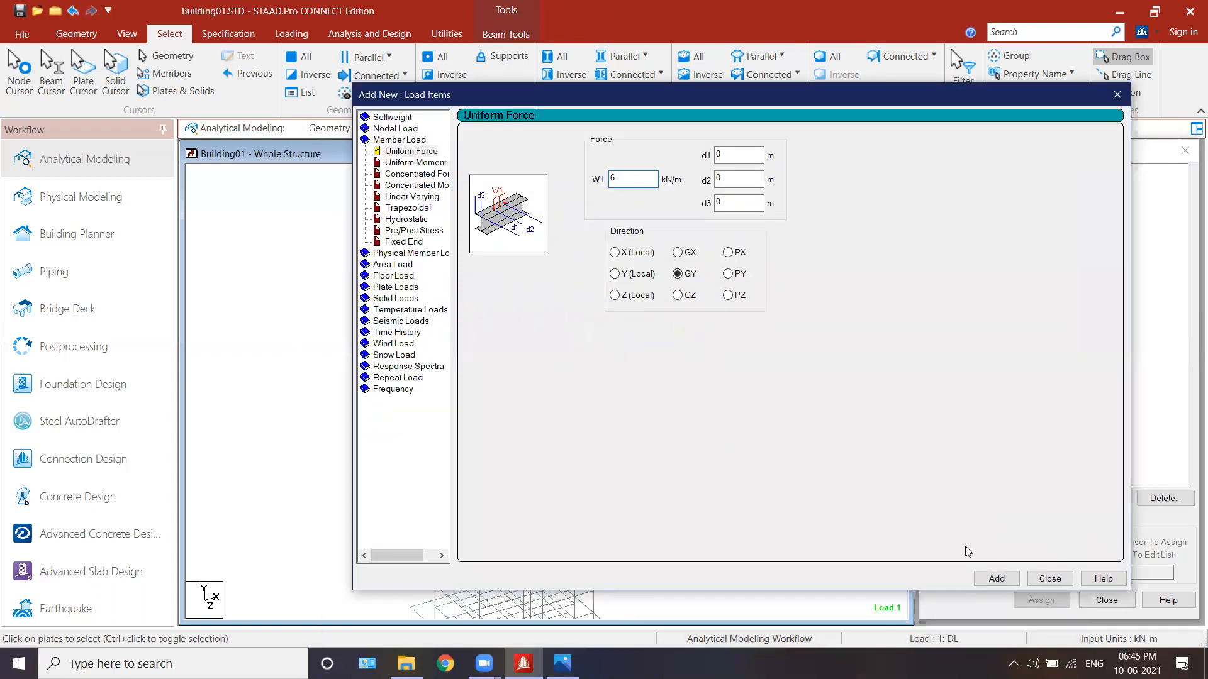
pyautogui.click(998, 580)
pyautogui.click(1042, 580)
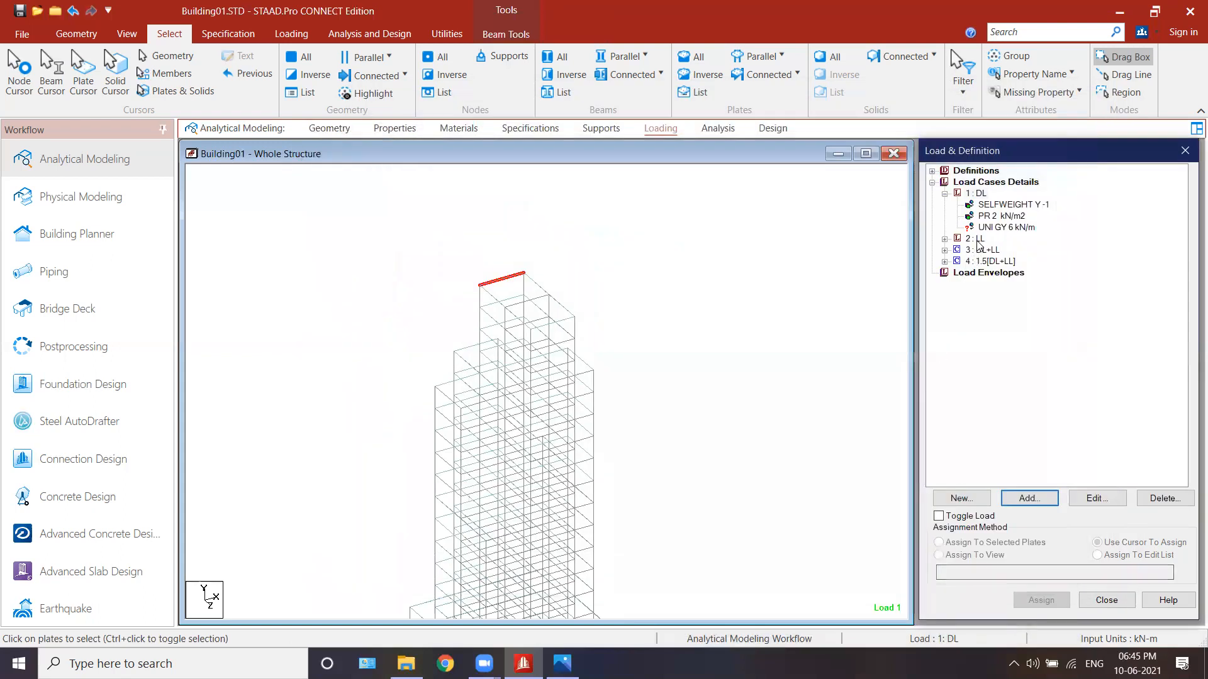
# - Assign the 6 kN/m uniform GY load to the selected roof beam
pyautogui.click(994, 228)
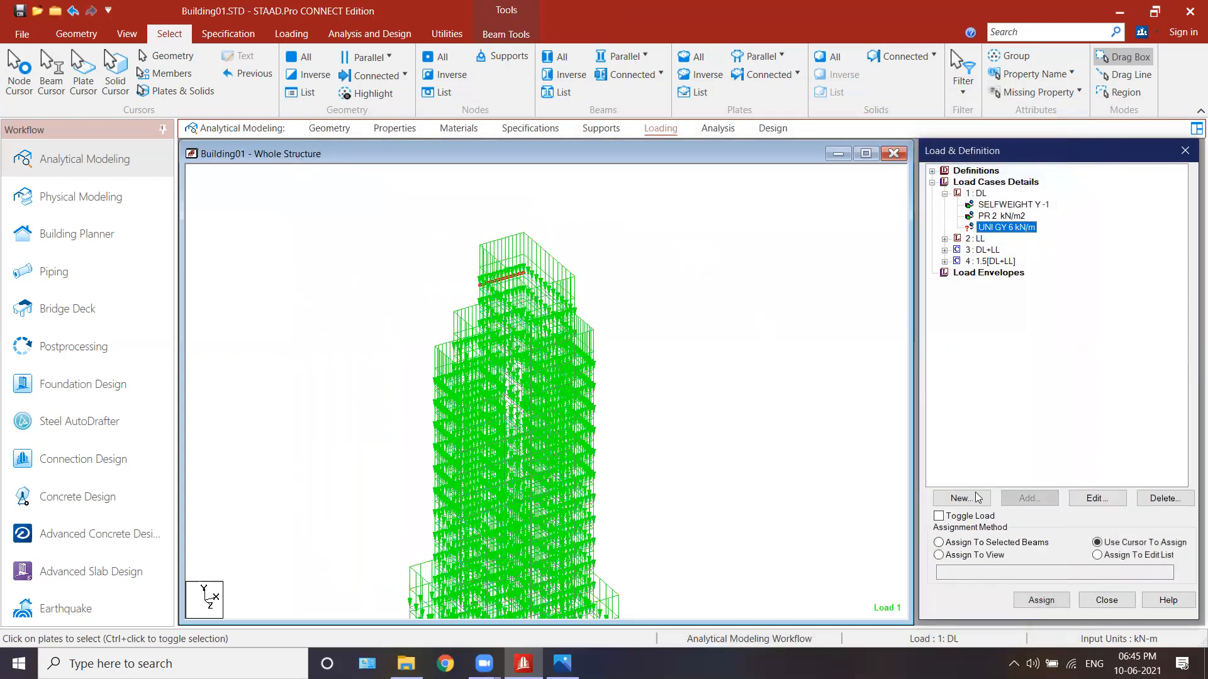
pyautogui.click(1000, 543)
pyautogui.click(1041, 600)
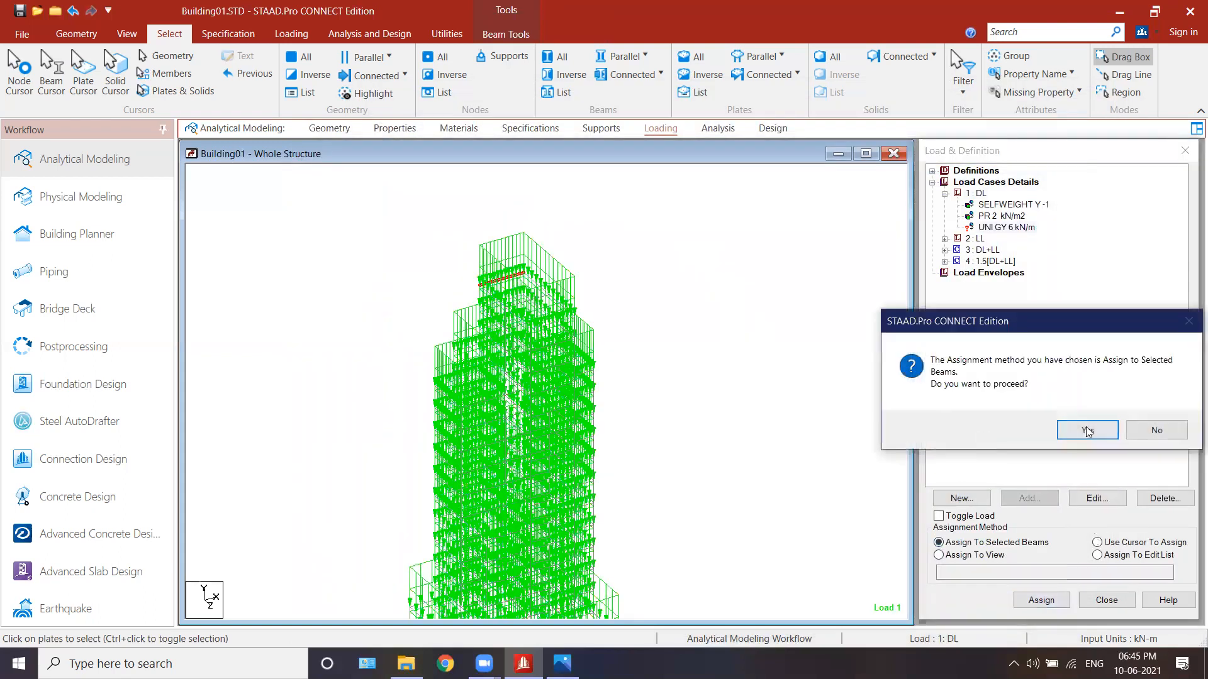
pyautogui.click(1087, 430)
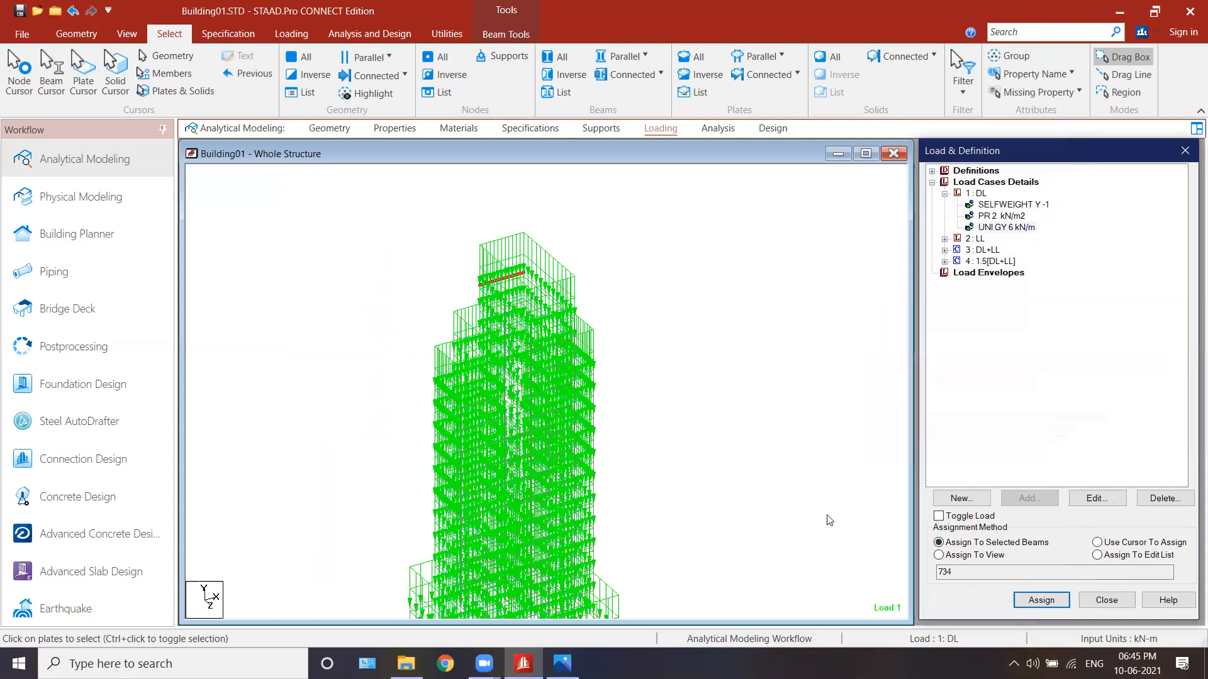
# - Examine the uniform GY load on the roof beam up close and clear the beam selection
pyautogui.click(1005, 227)
pyautogui.scroll(1, 510, 253)
pyautogui.scroll(1, 510, 253)
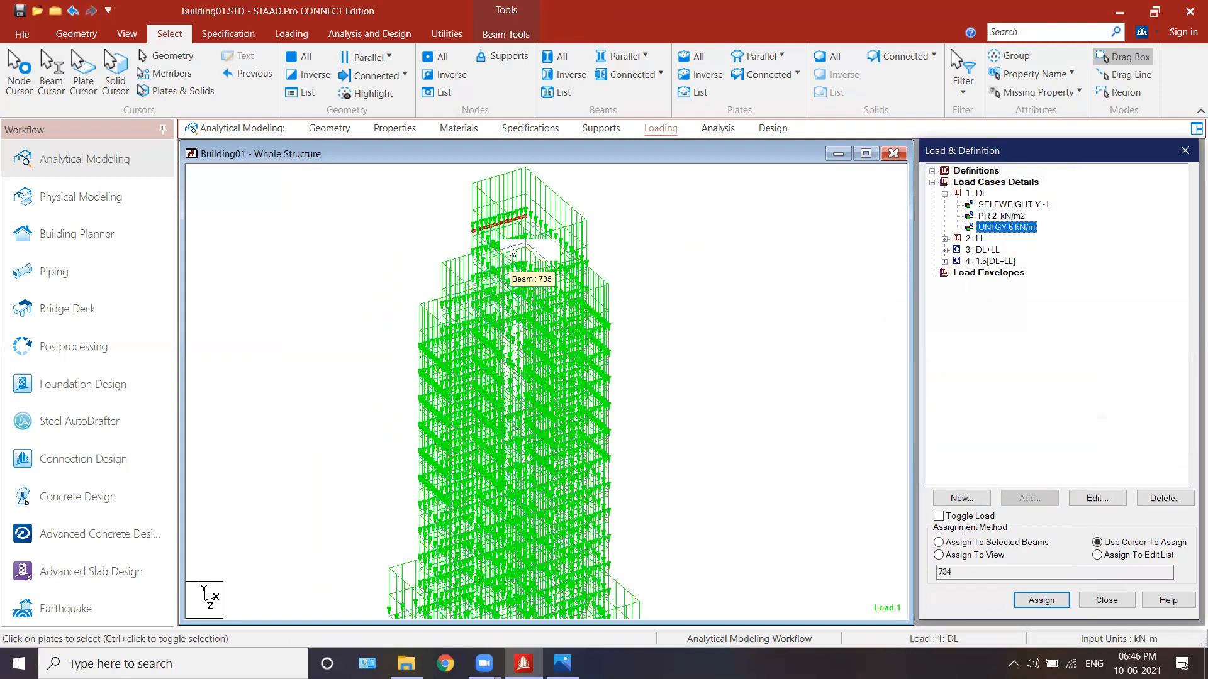
pyautogui.click(674, 271)
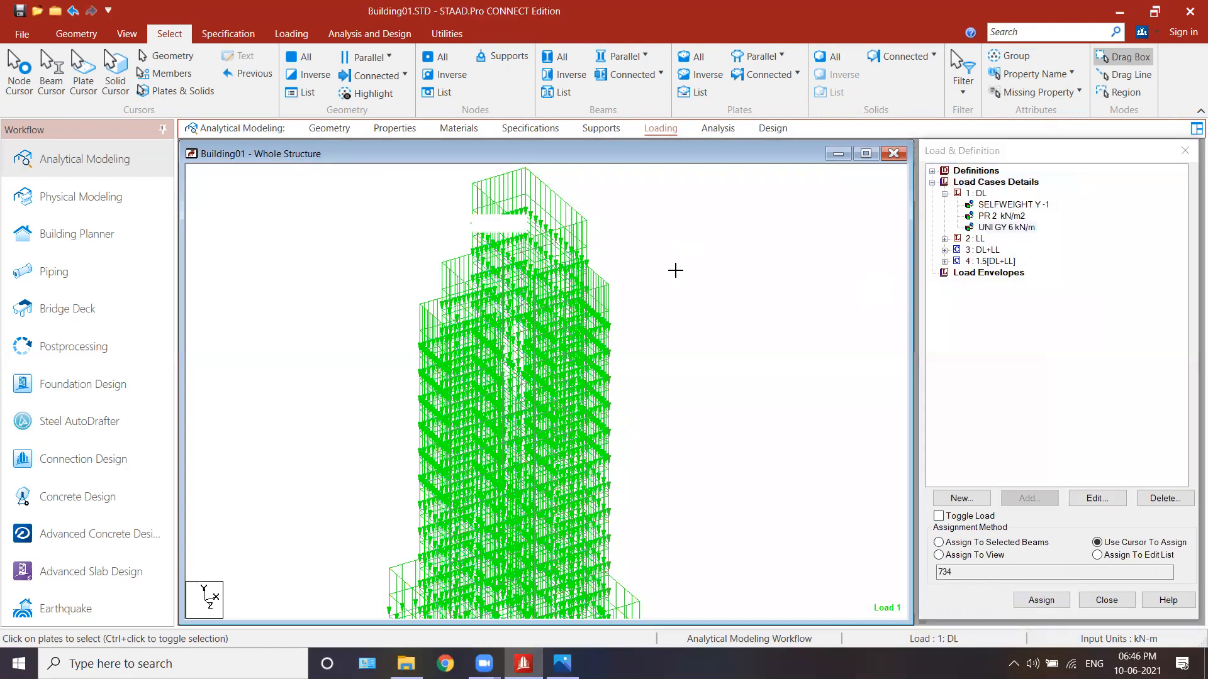
pyautogui.click(1007, 217)
pyautogui.rightClick(763, 313)
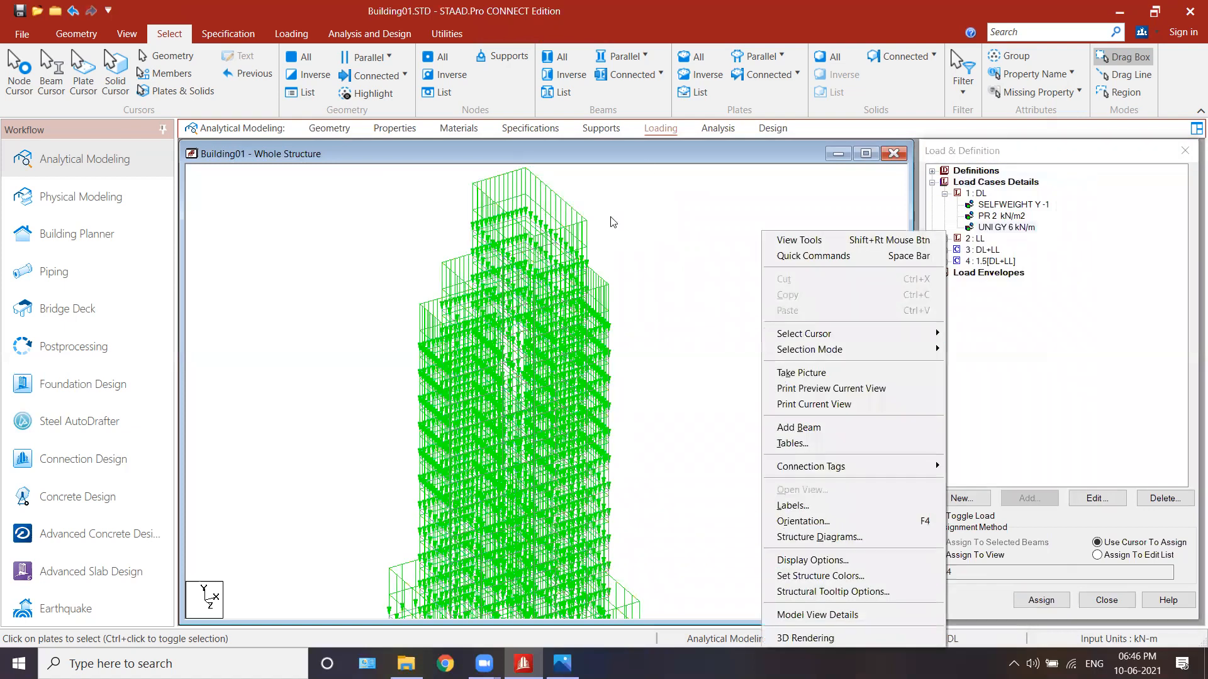
pyautogui.click(645, 264)
pyautogui.click(1005, 227)
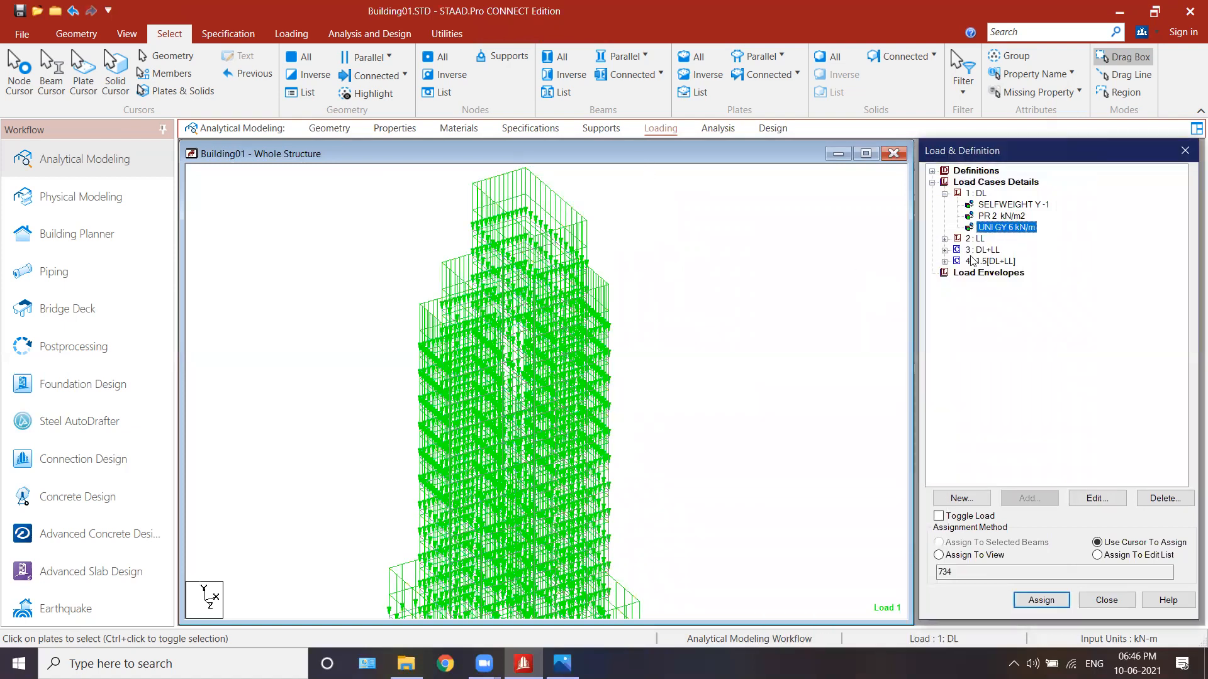
# - View the DL loads over the whole building, and check the Project.png brief in Photos before returning to STAAD.Pro
pyautogui.scroll(-5, 717, 371)
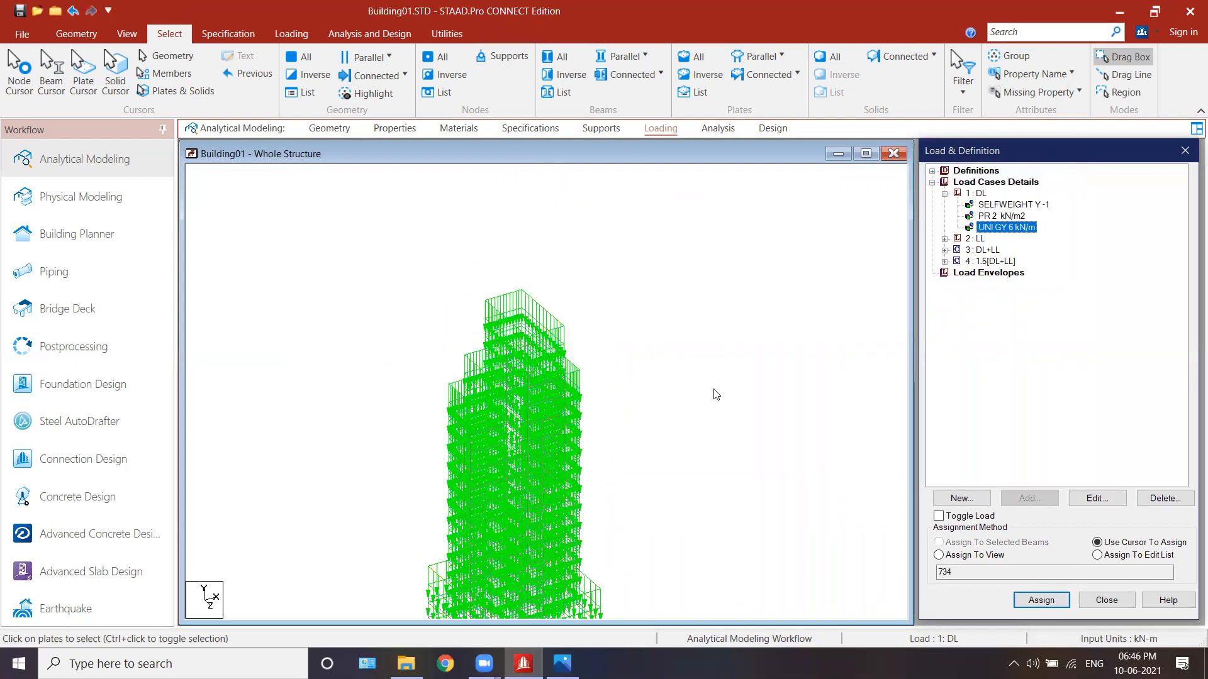
pyautogui.moveTo(557, 530); pyautogui.dragTo(584, 379, button='middle')
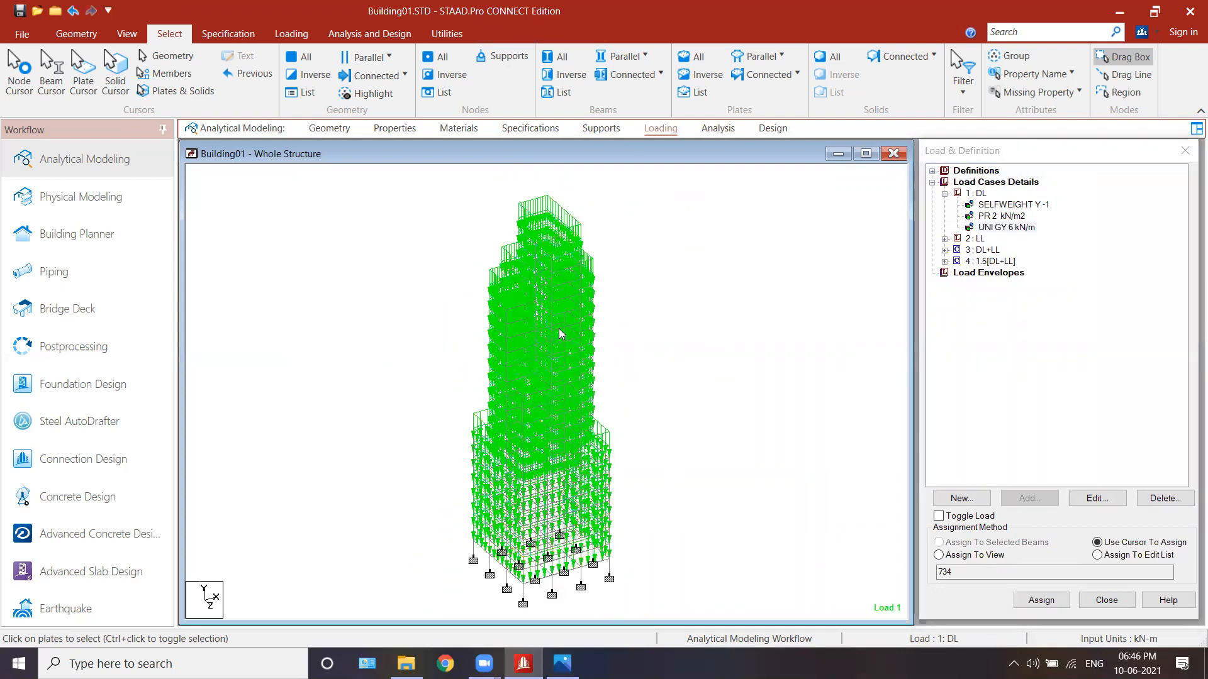
pyautogui.click(562, 664)
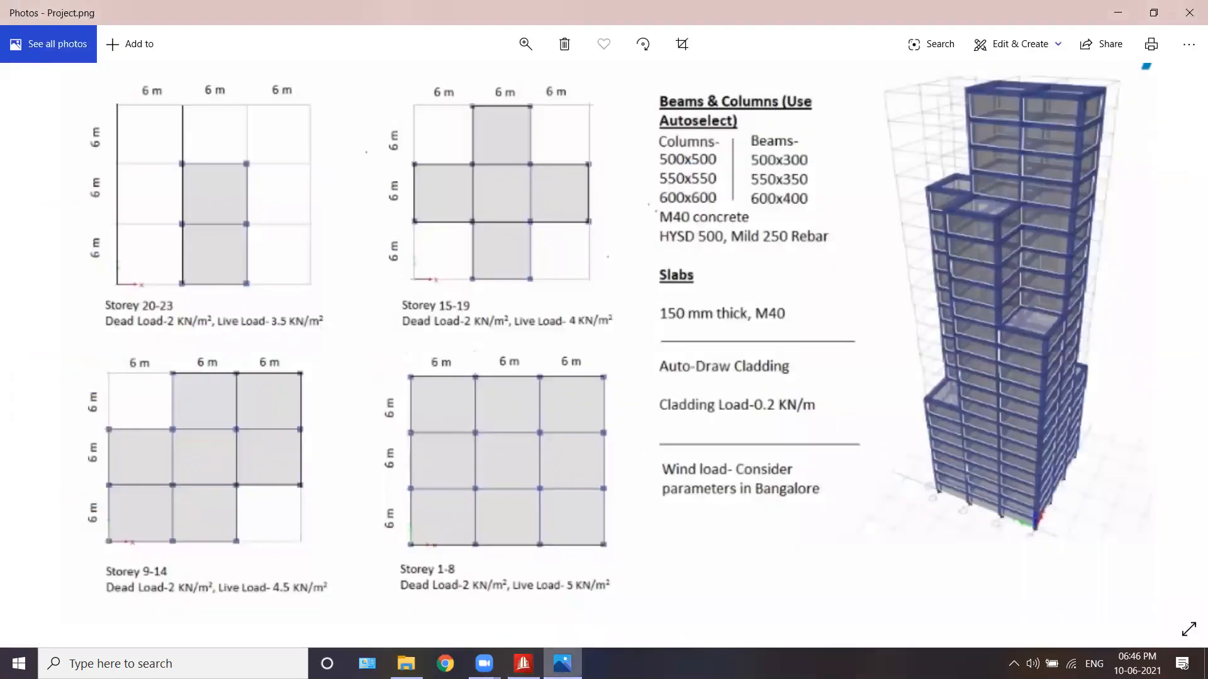
pyautogui.click(563, 664)
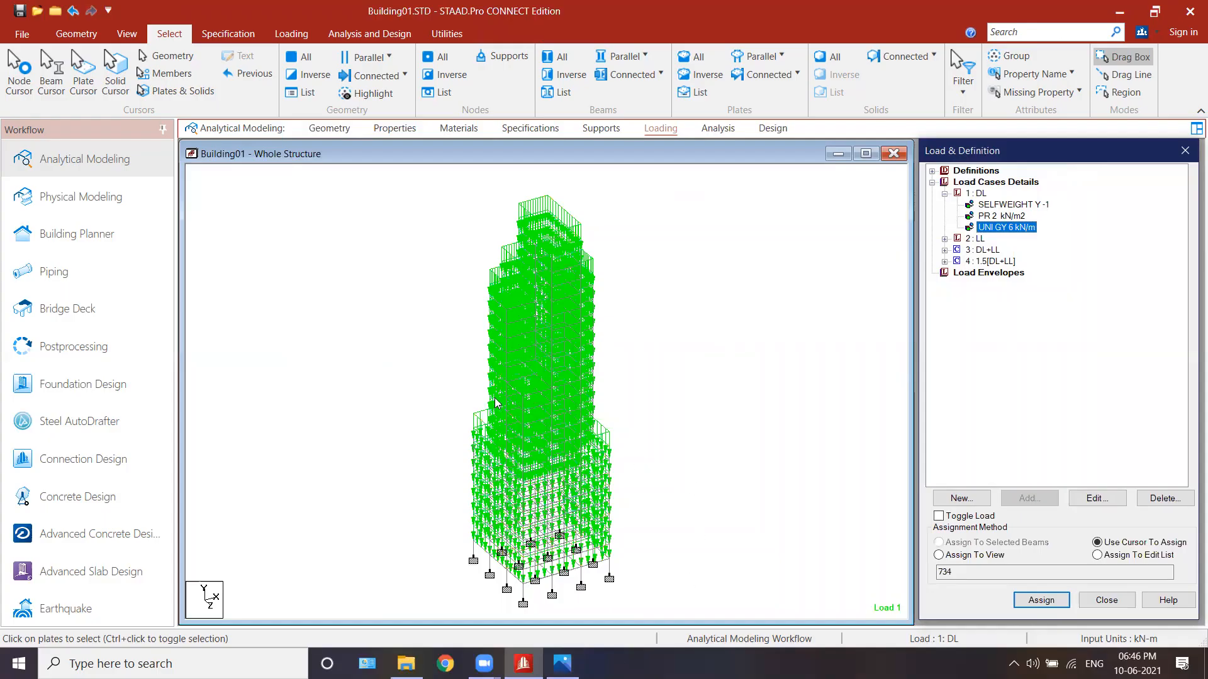